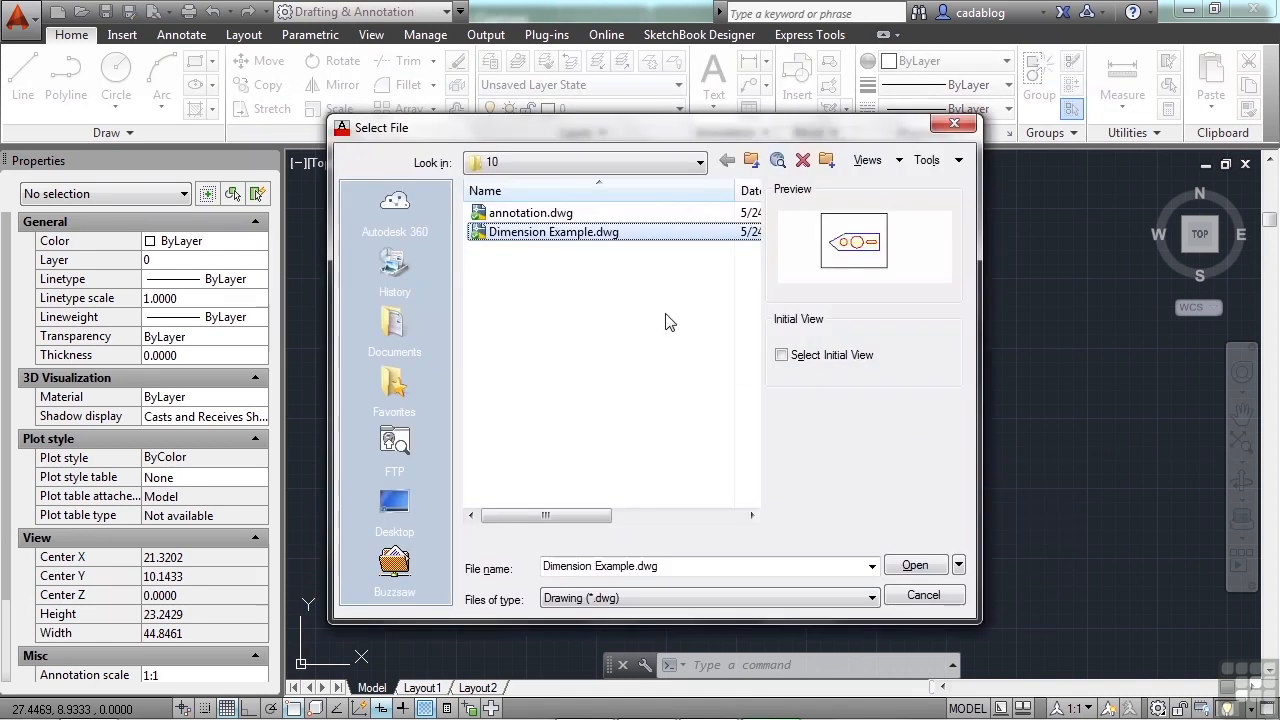
Step: Open the drawing annotation.dwg
left_click(532, 216)
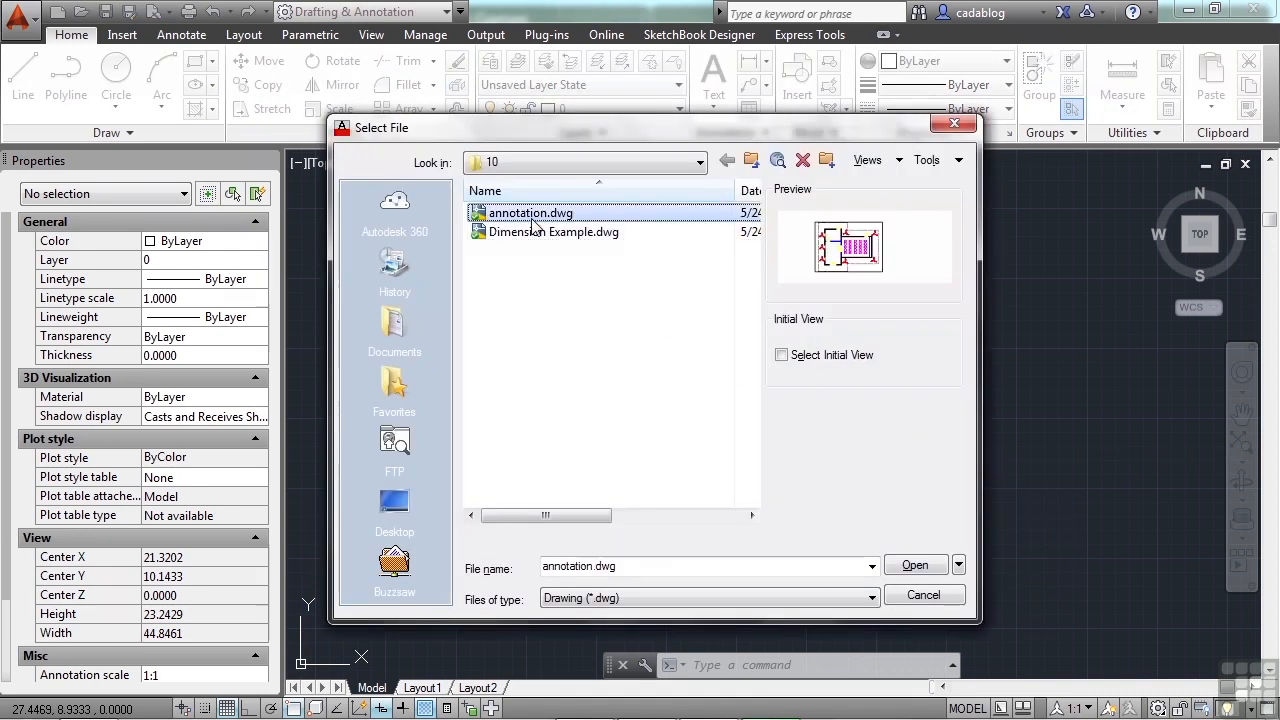
left_click(915, 566)
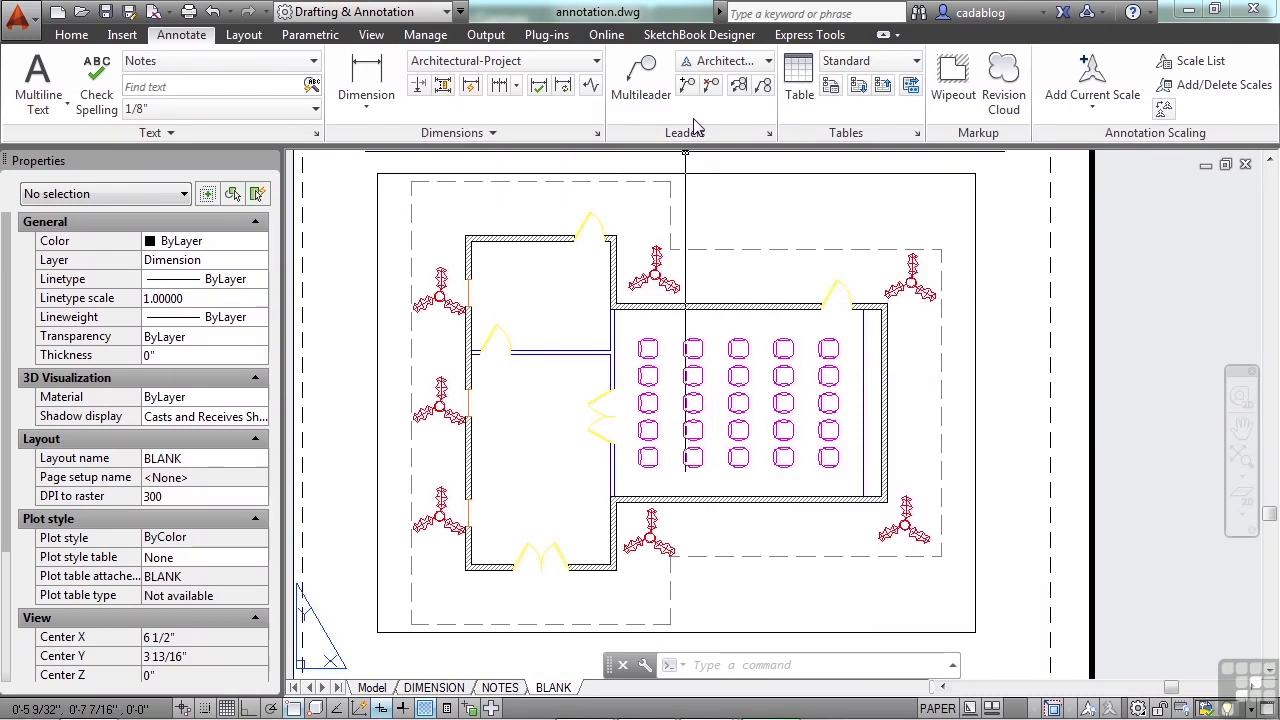
left_click(71, 34)
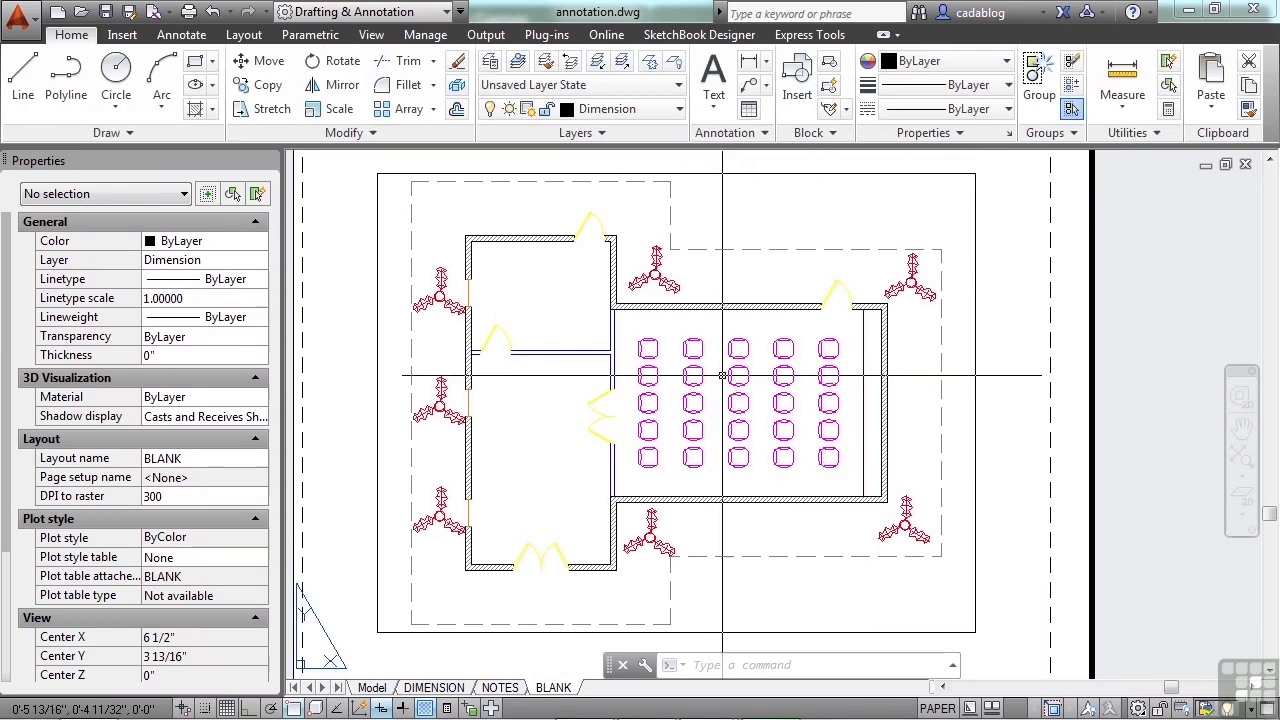
Step: Add a multileader pointing at the plant in the corner between the upper-left room and the seating hall, with the text "This is a plant."
left_click(182, 35)
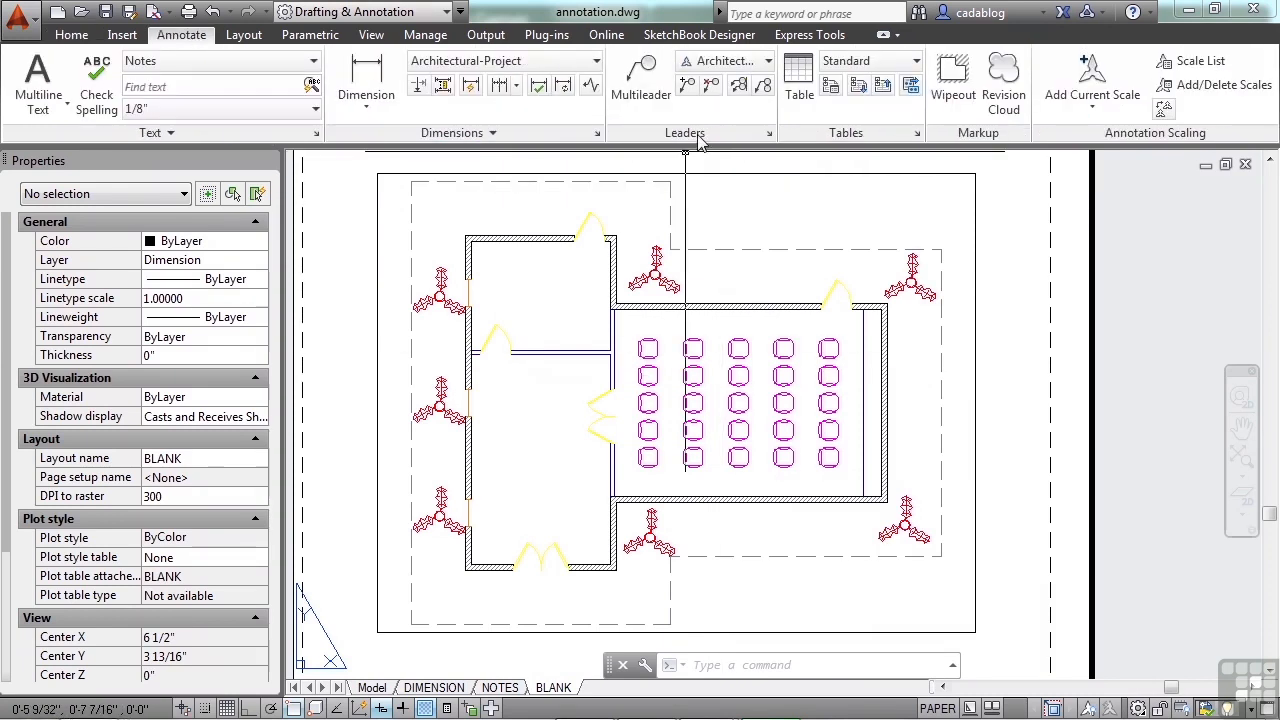
left_click(648, 84)
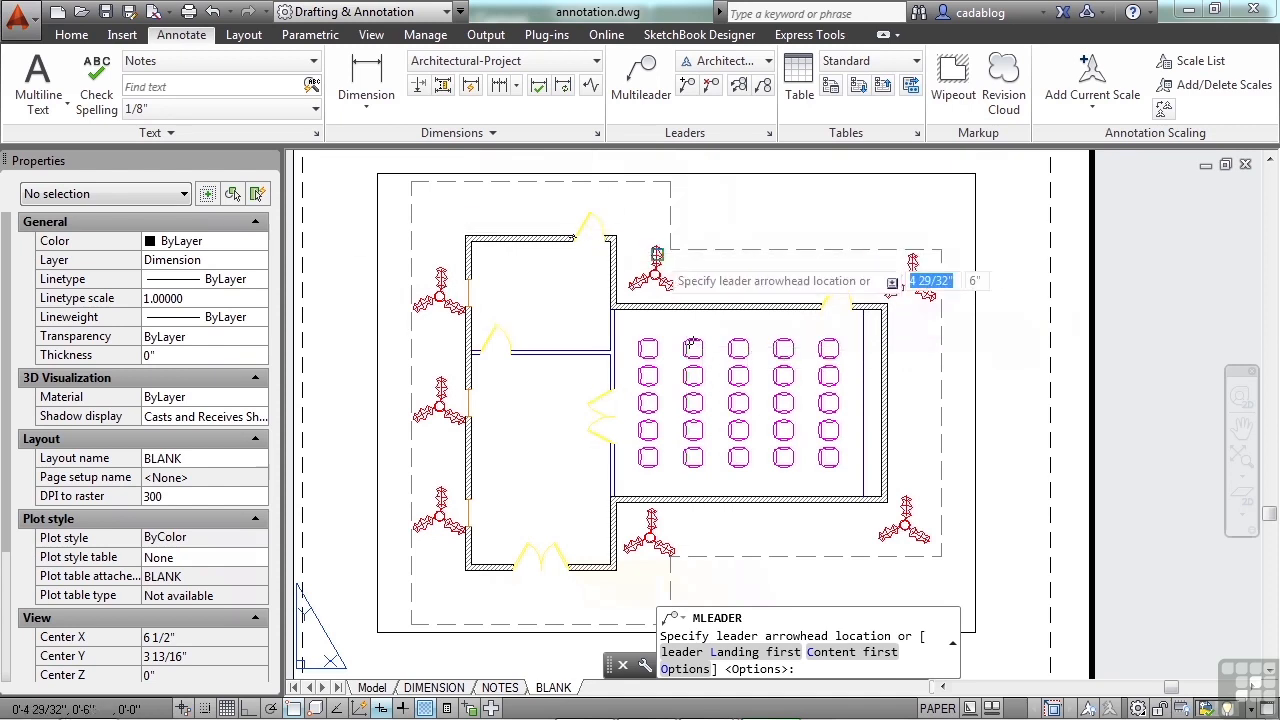
scroll(672, 258, "up", 5)
left_click(598, 335)
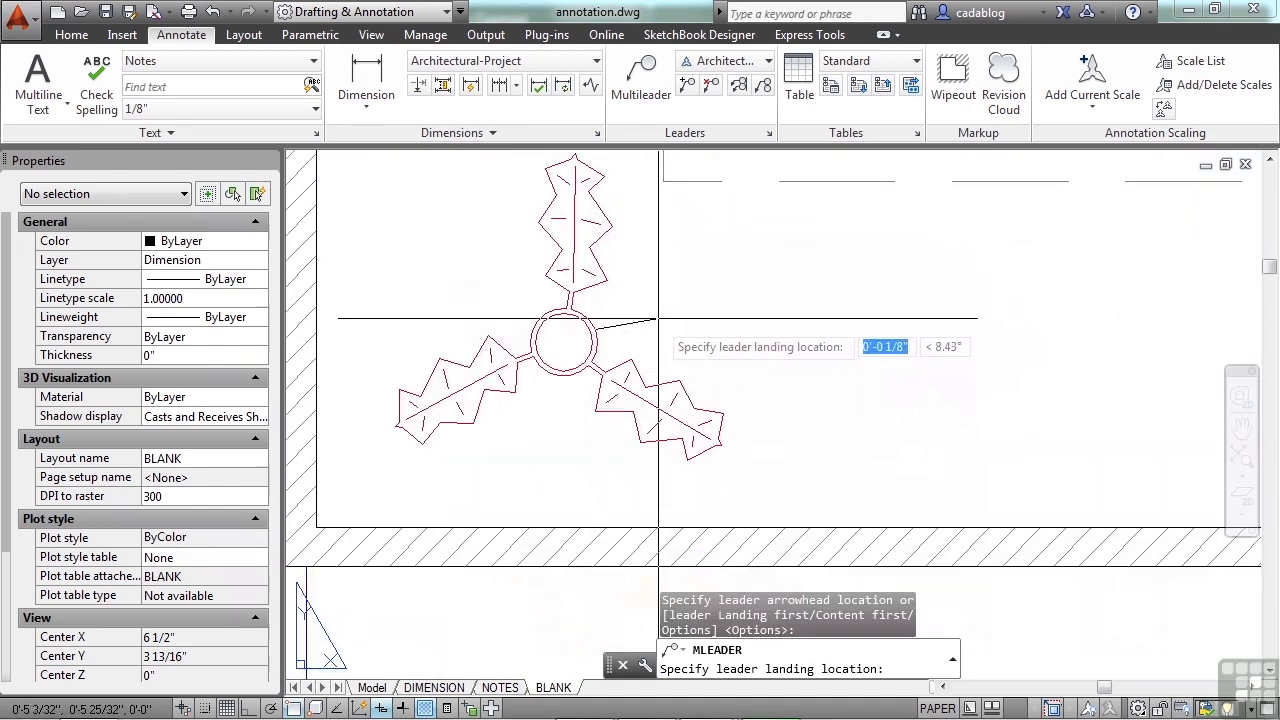
scroll(786, 258, "down", 5)
scroll(786, 258, "up", 4)
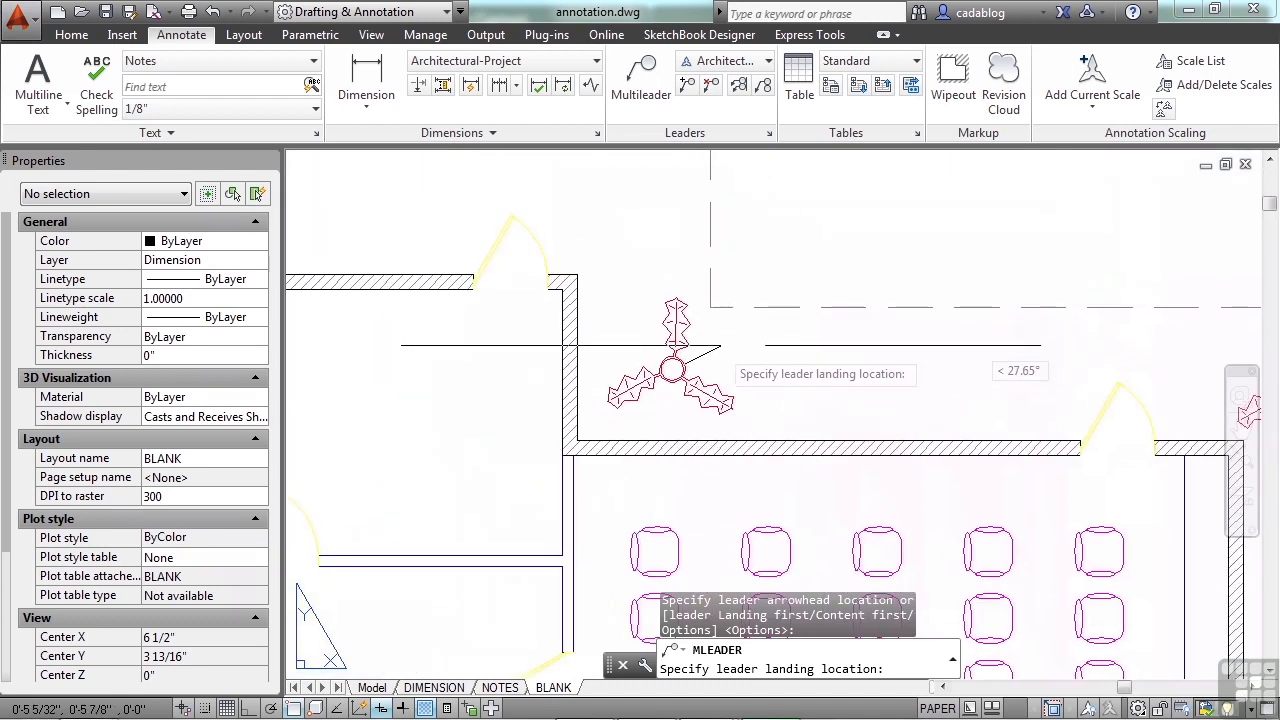
scroll(729, 341, "up", 5)
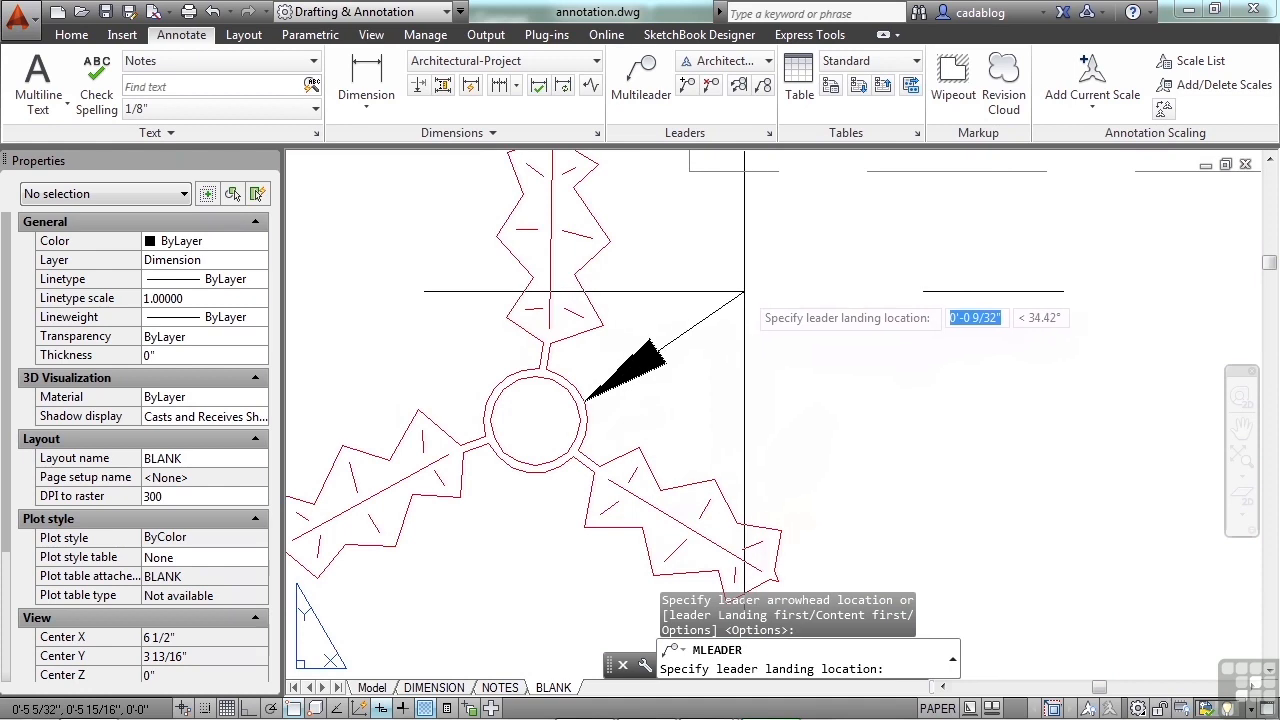
scroll(705, 317, "down", 7)
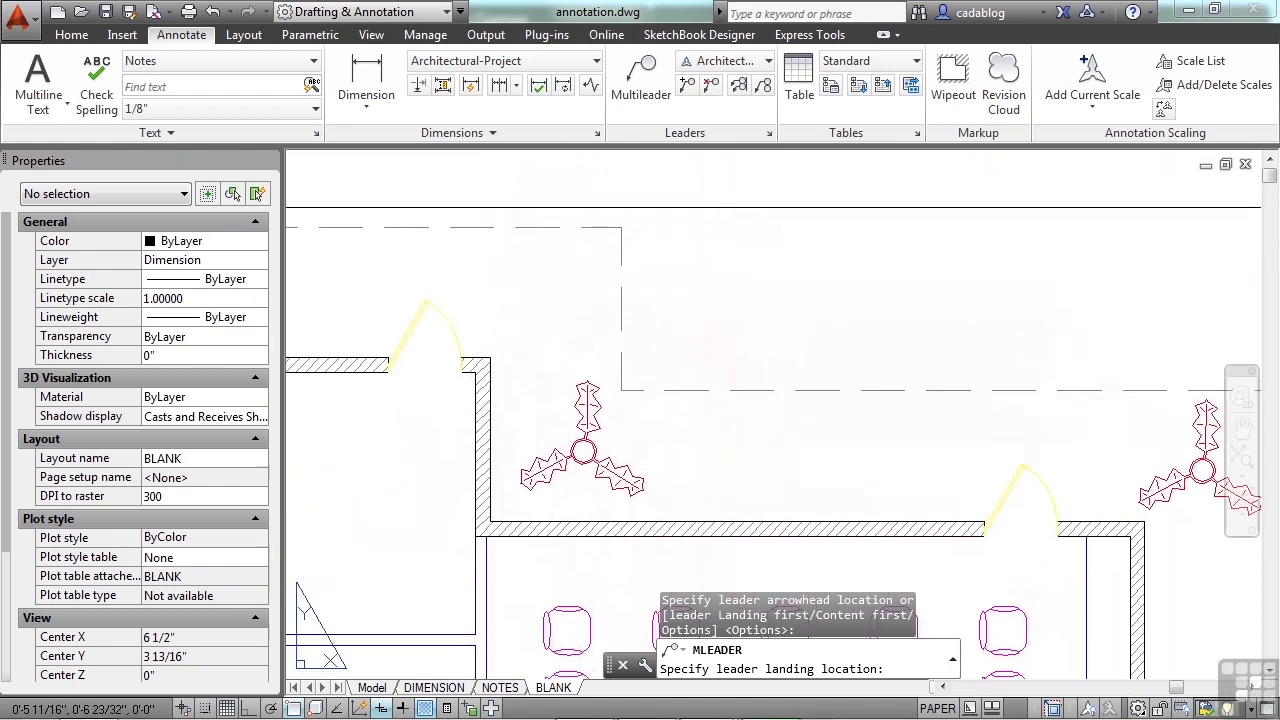
left_click(726, 281)
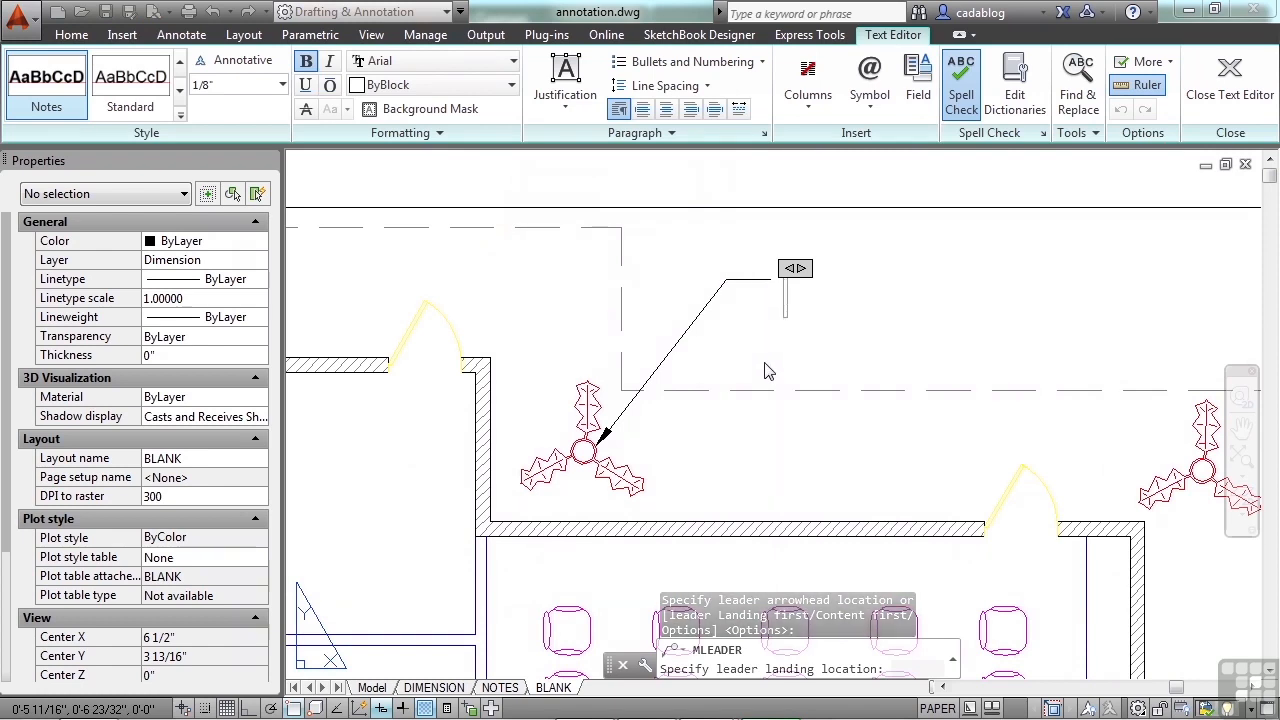
type("This is a plant.")
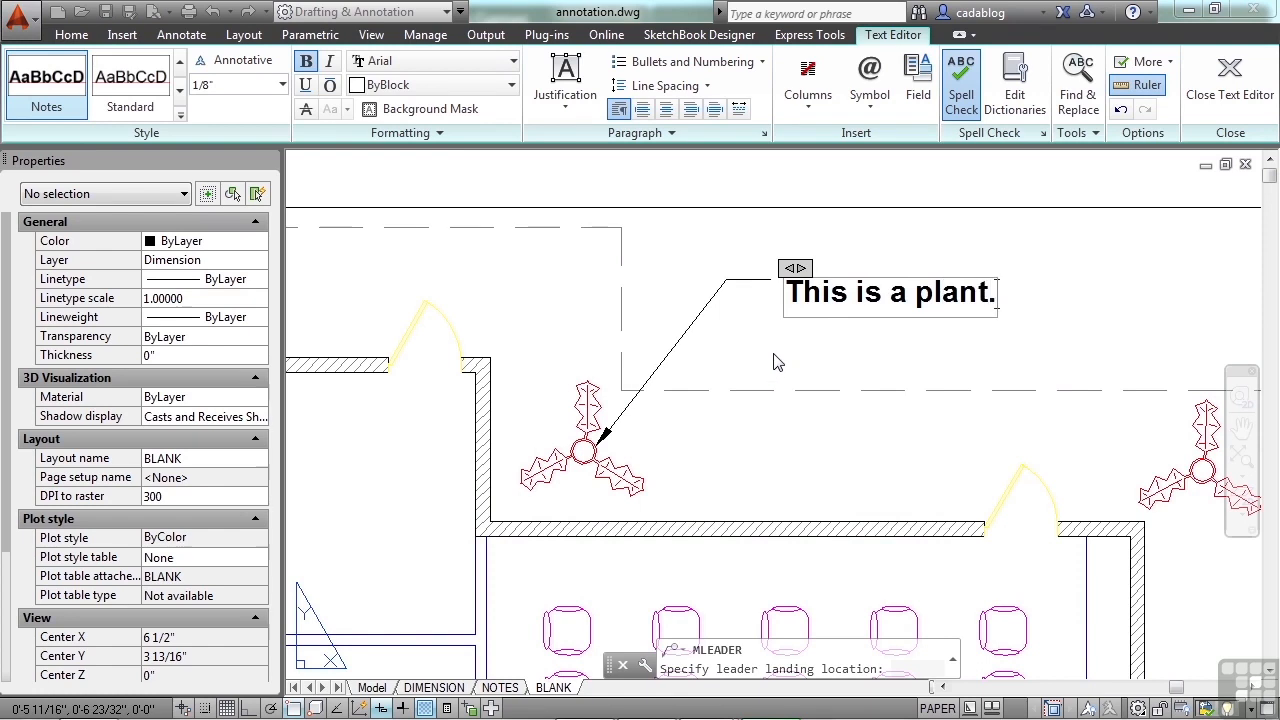
left_click(778, 362)
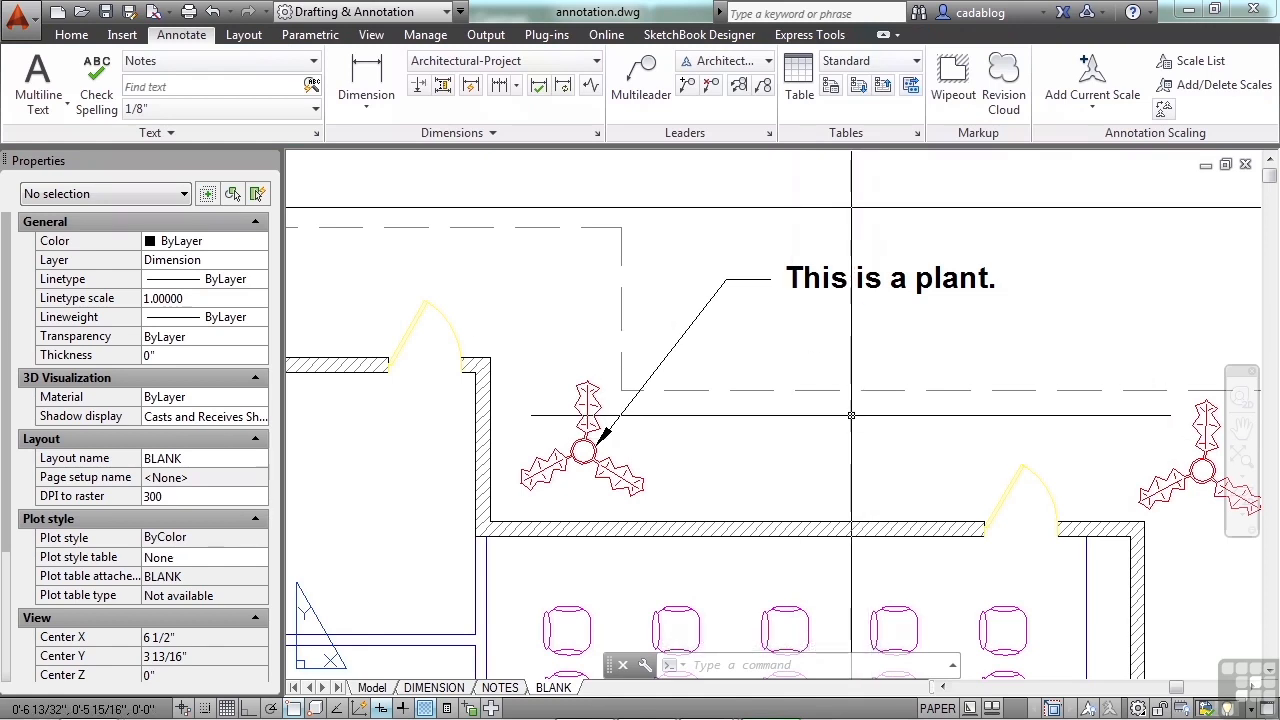
Step: Stretch the multileader's arrowhead to the center of the plant outside the seating hall's upper-right corner
left_click(835, 293)
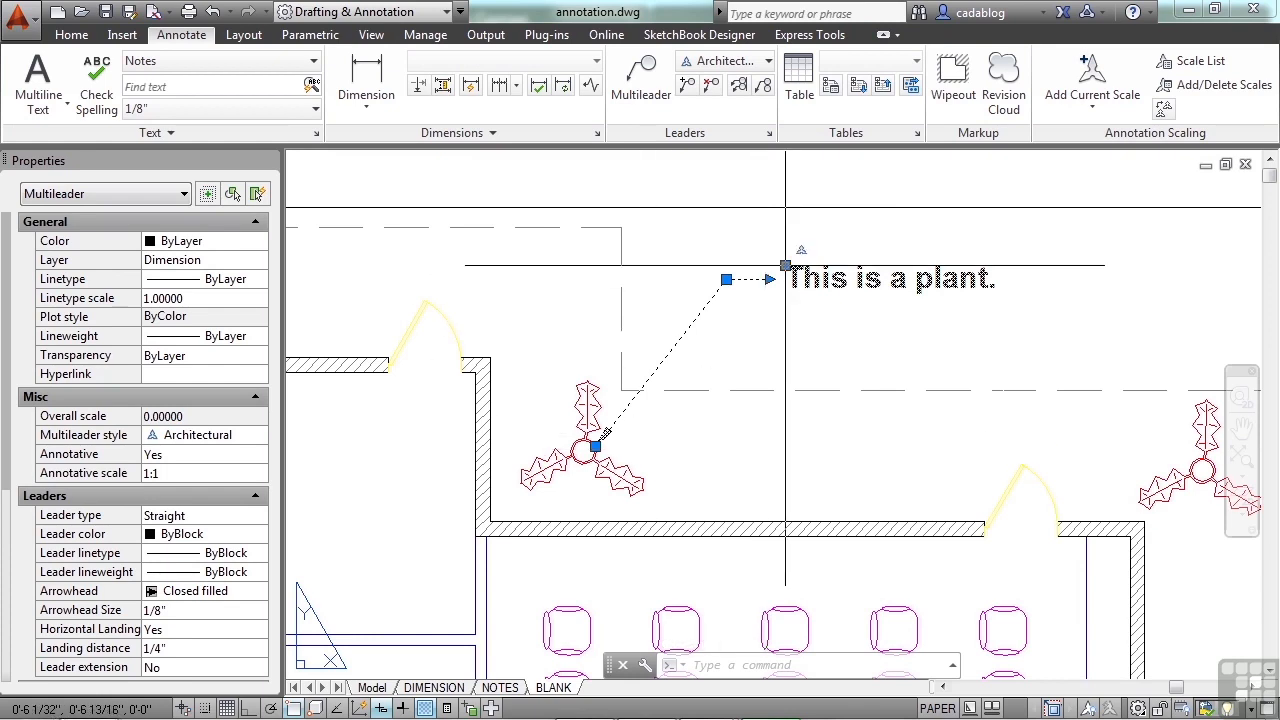
scroll(593, 445, "up", 2)
scroll(595, 447, "up", 3)
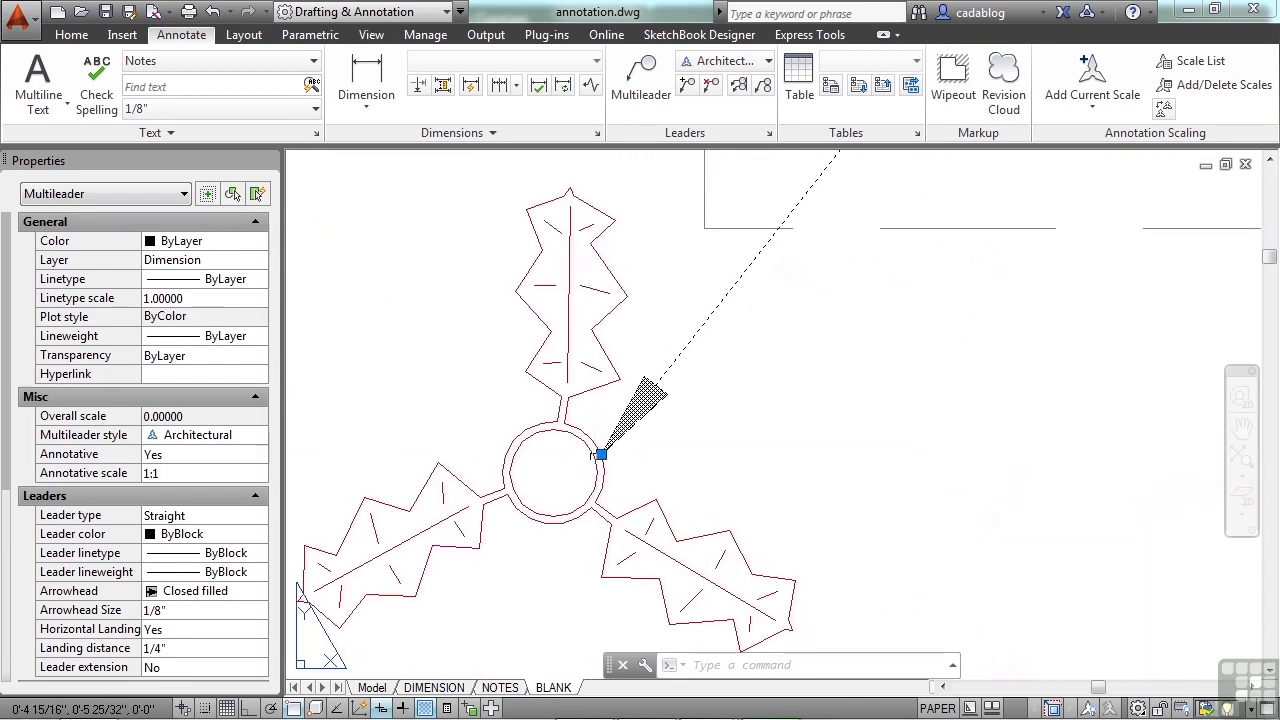
left_click(596, 449)
scroll(598, 449, "down", 3)
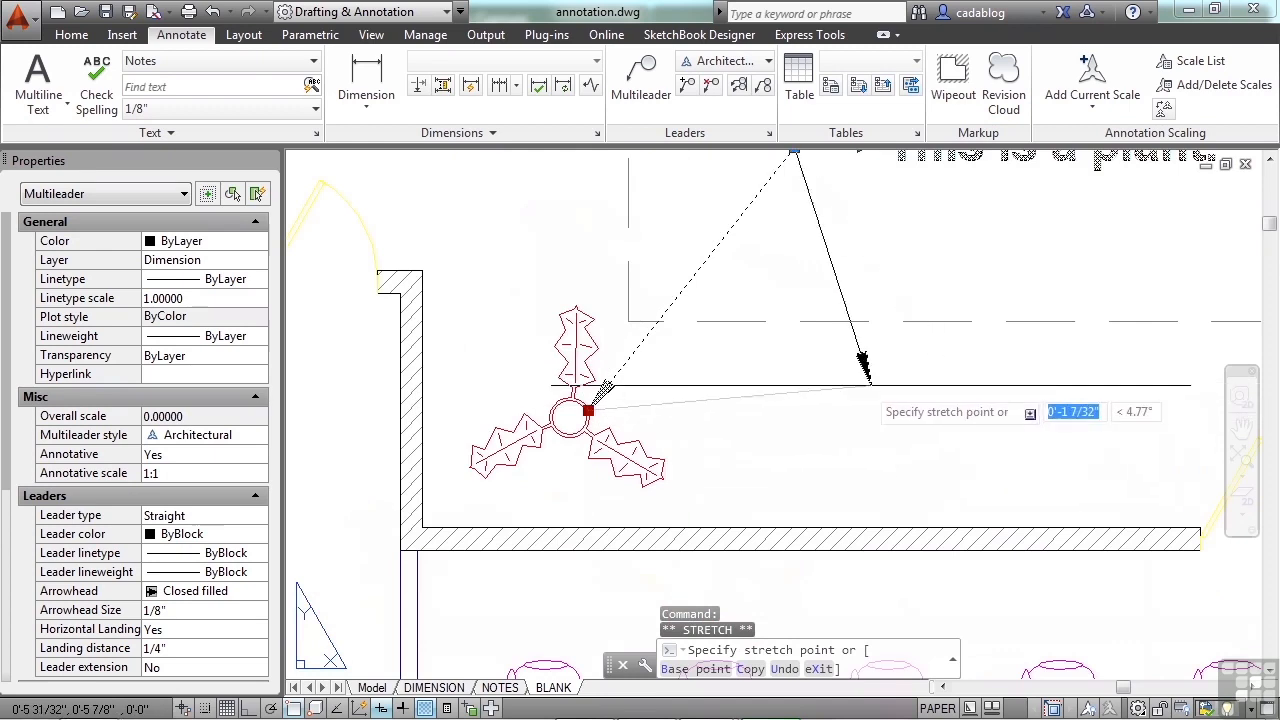
scroll(1000, 320, "down", 3)
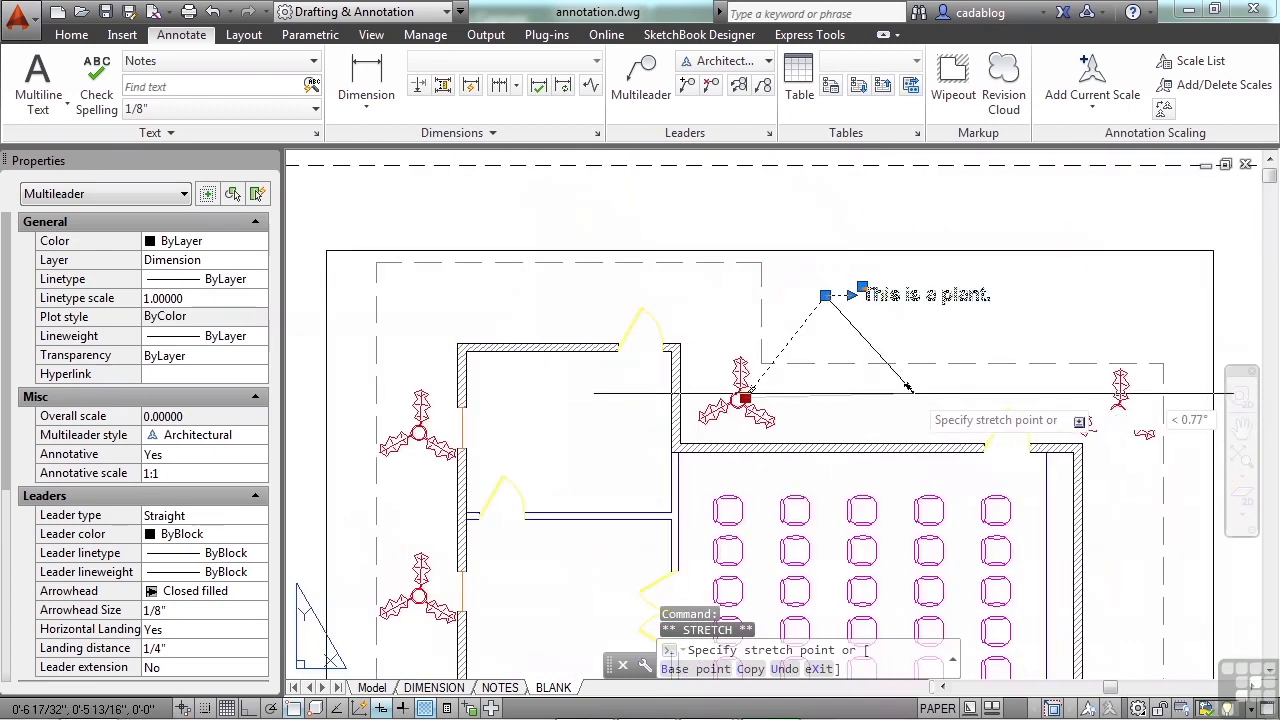
left_click(1118, 410)
Step: Stretch the multileader's arrowhead to the tip of the door swing in the seating hall's upper wall
scroll(1115, 393, "up", 2)
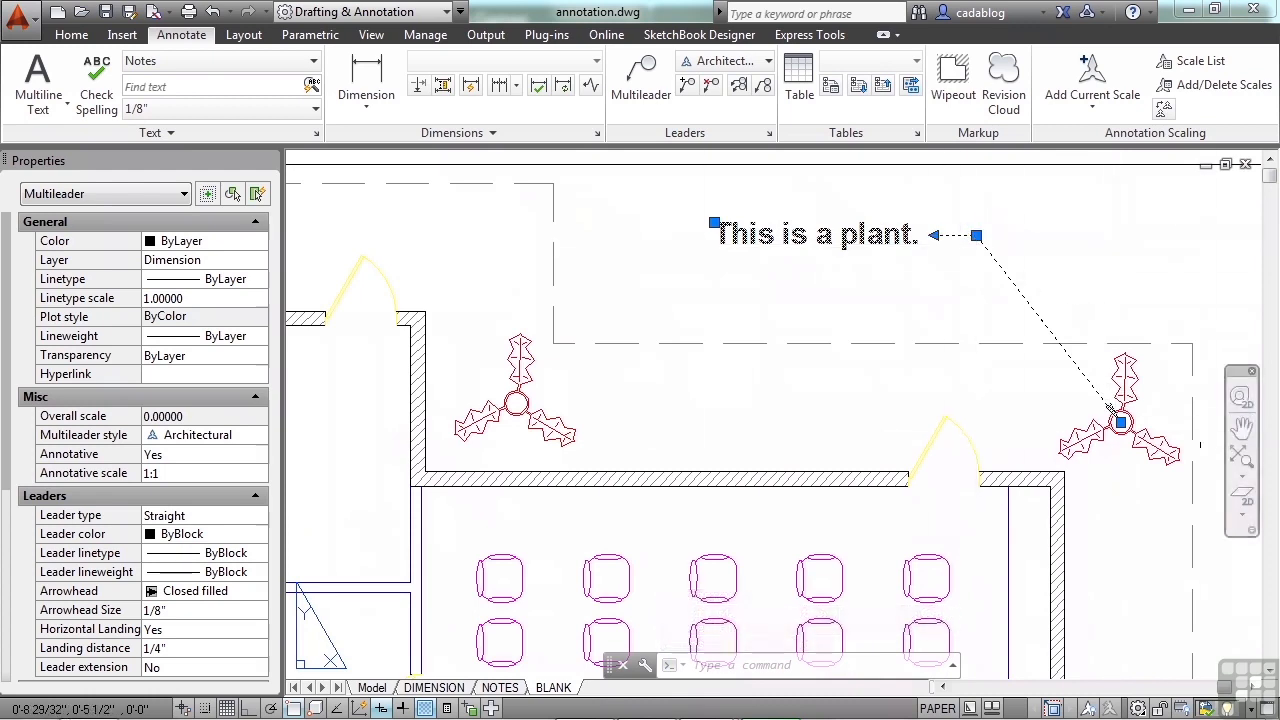
left_click(1120, 420)
left_click(948, 418)
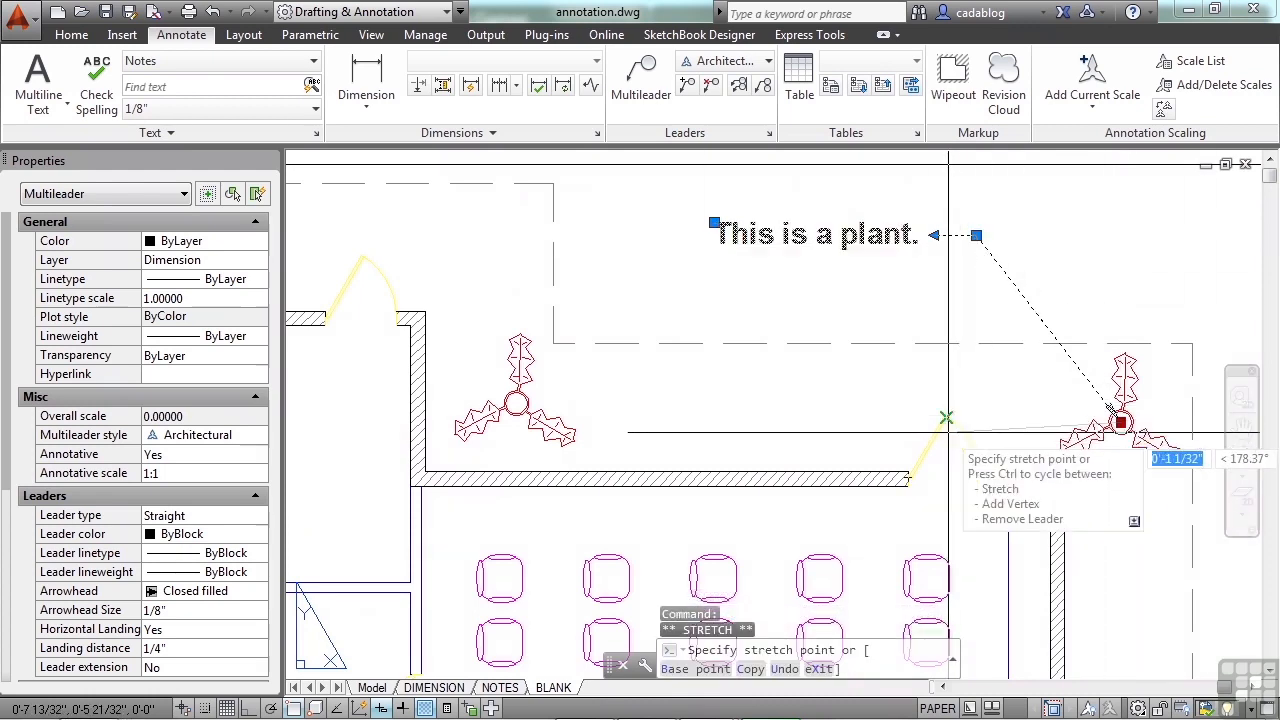
Step: Stretch the multileader's arrowhead back to the original plant, onto its upper leaf, and deselect the multileader
left_click(946, 417)
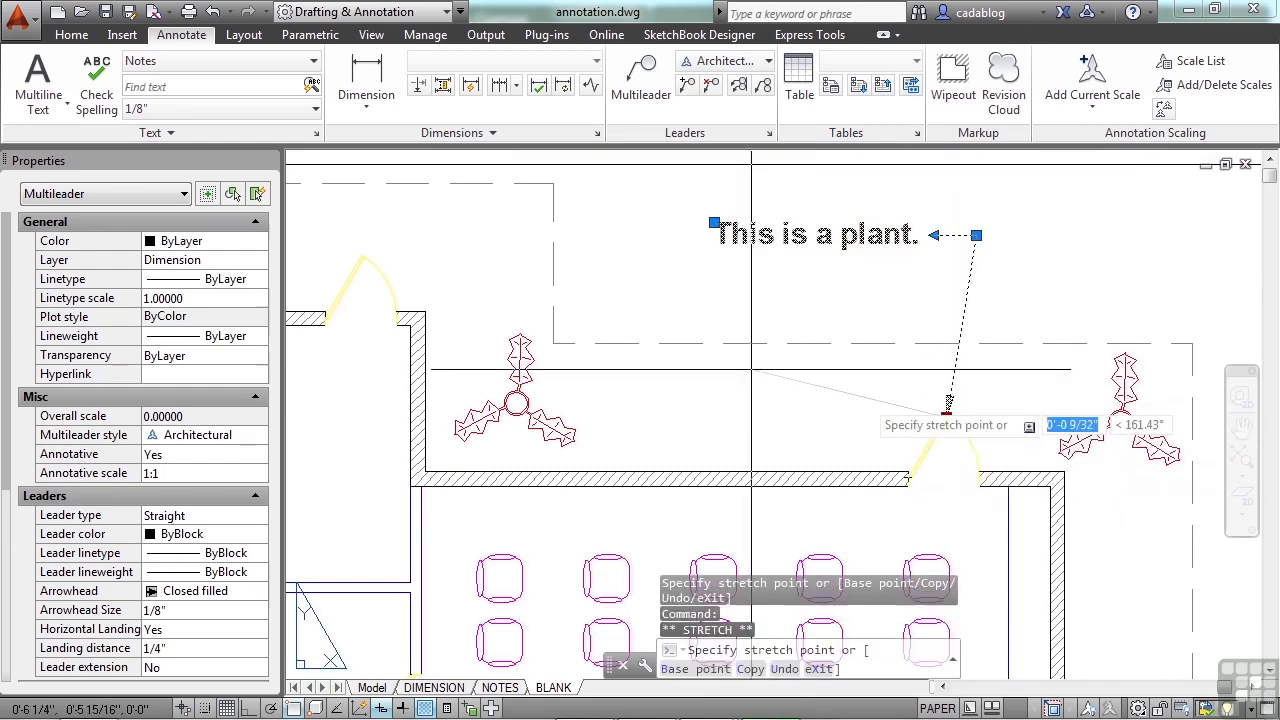
left_click(528, 357)
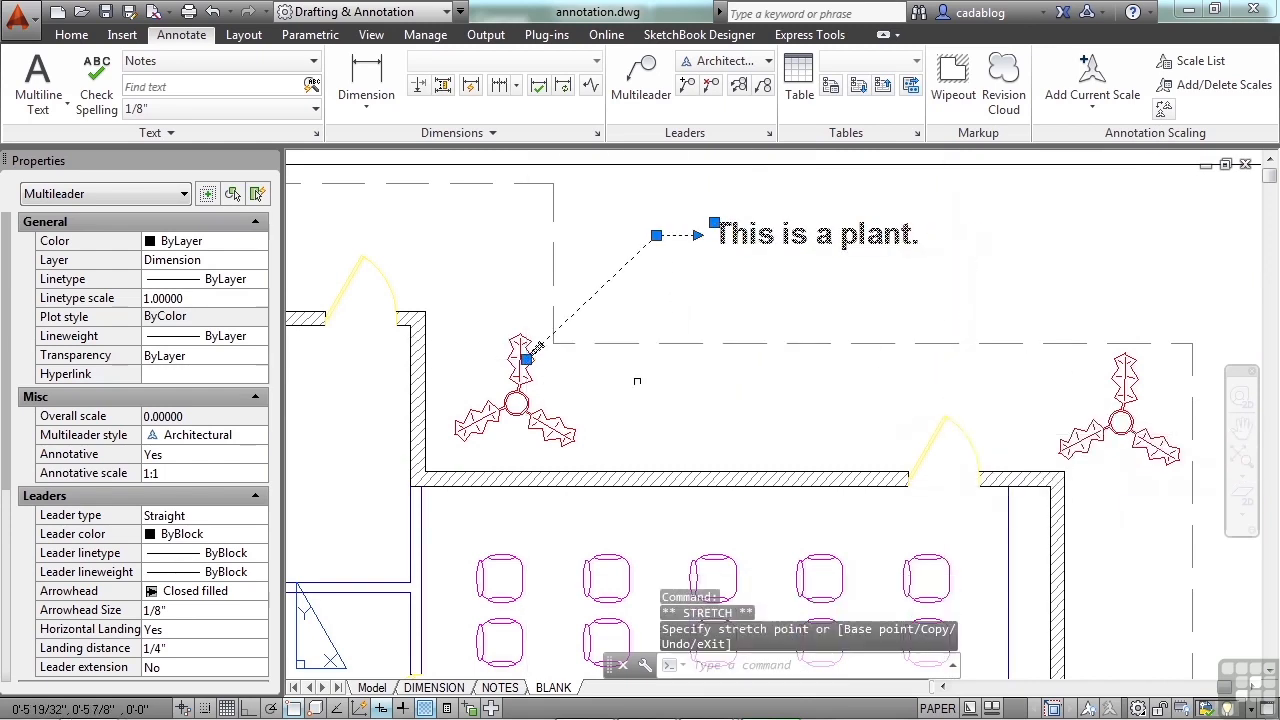
key("Escape")
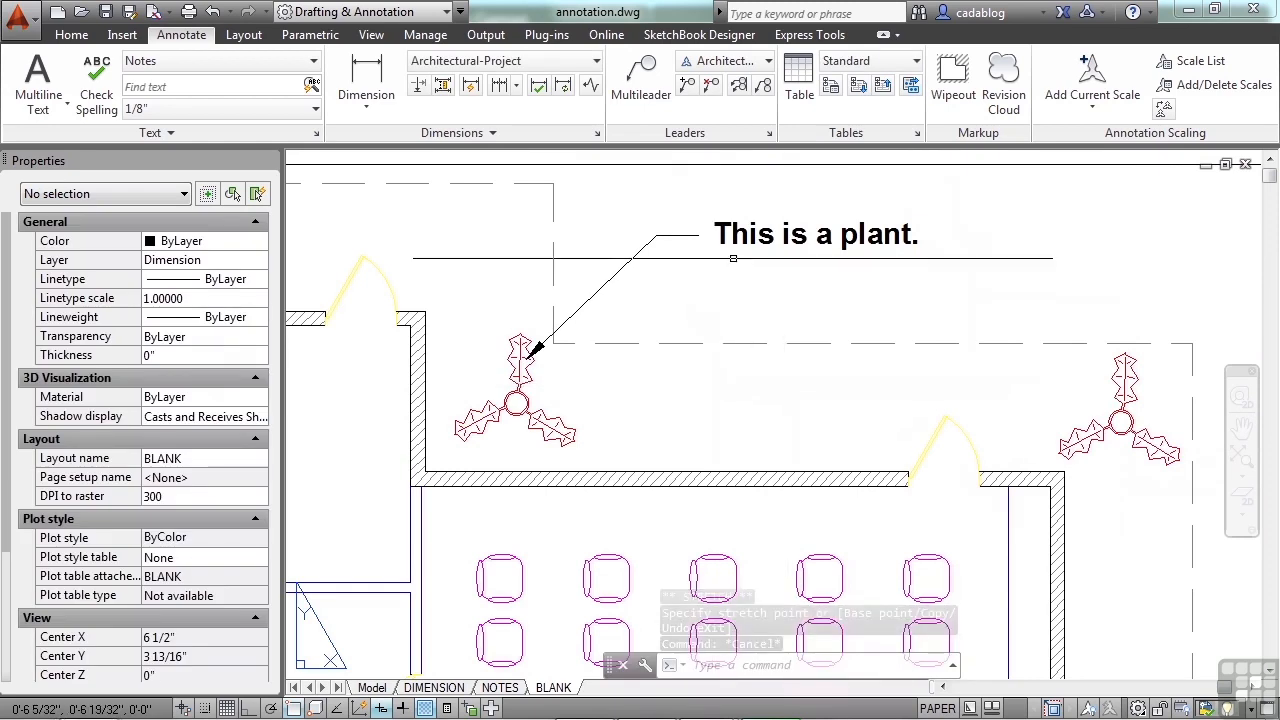
Step: Open the multileader text for editing, narrow its frame so it wraps onto two lines, and view the available text styles
middle_click_drag(741, 264, 745, 322)
left_click(540, 405)
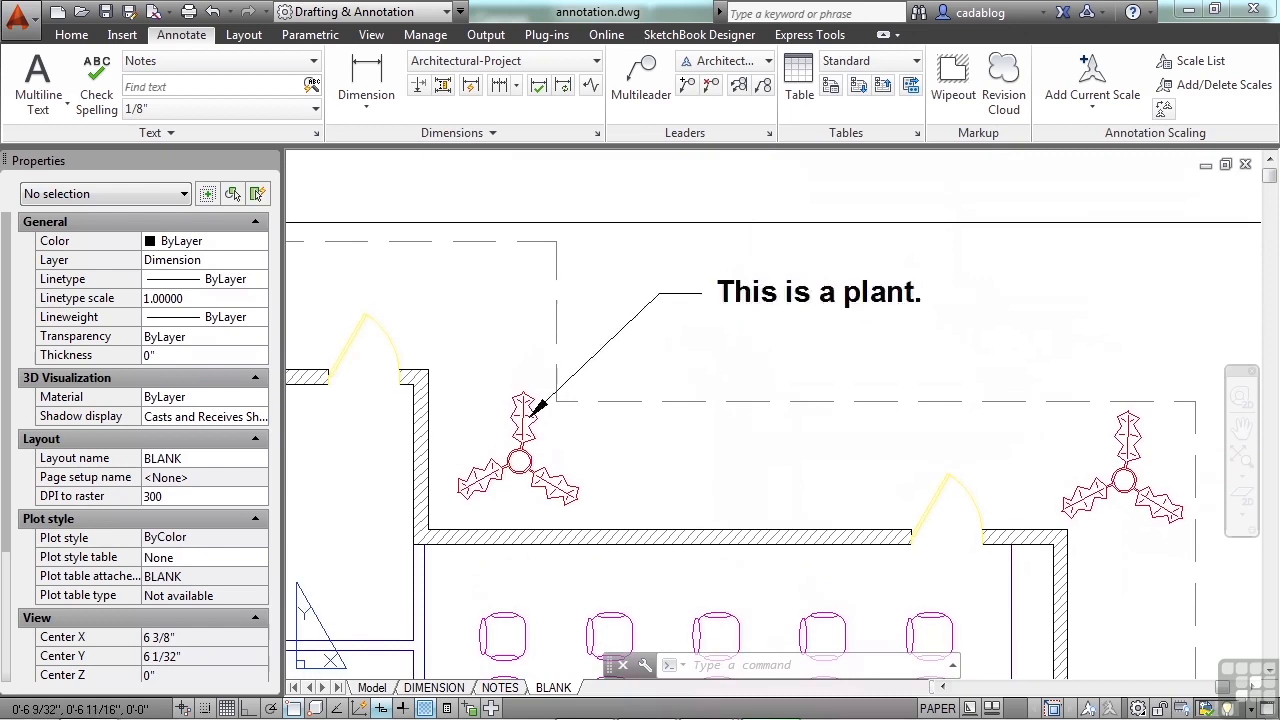
double_click(760, 298)
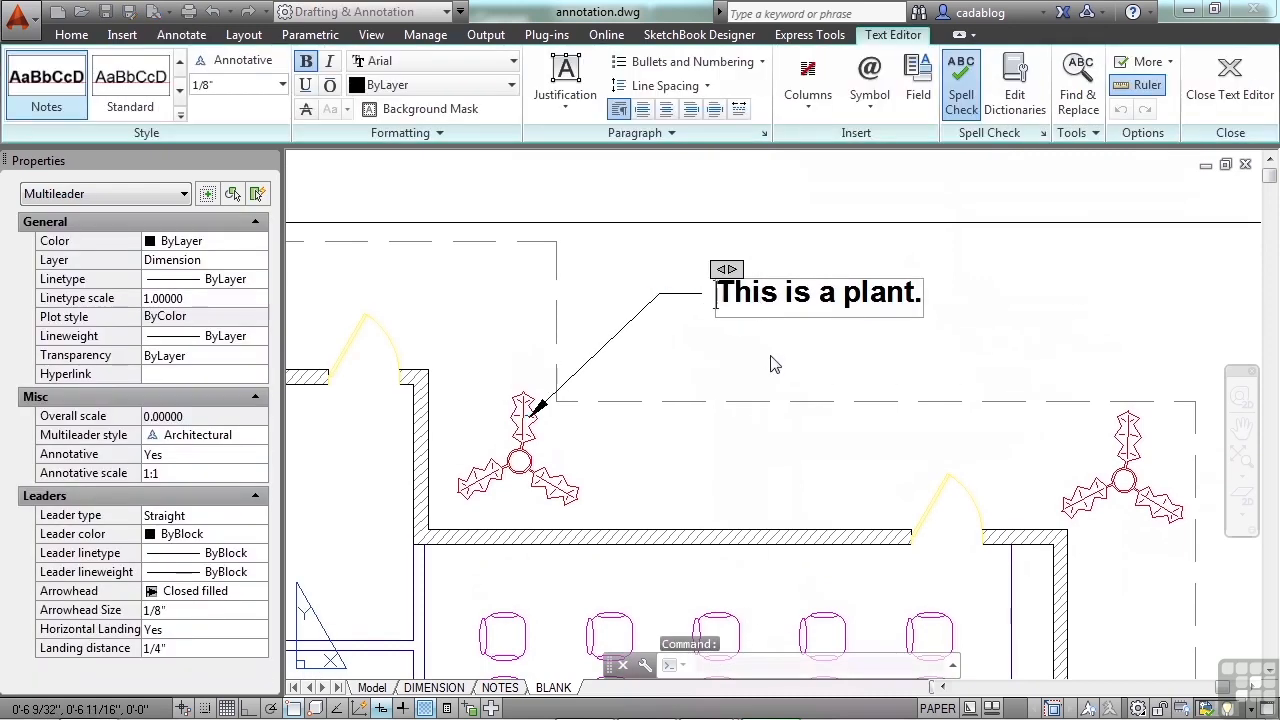
left_click_drag(733, 270, 902, 287)
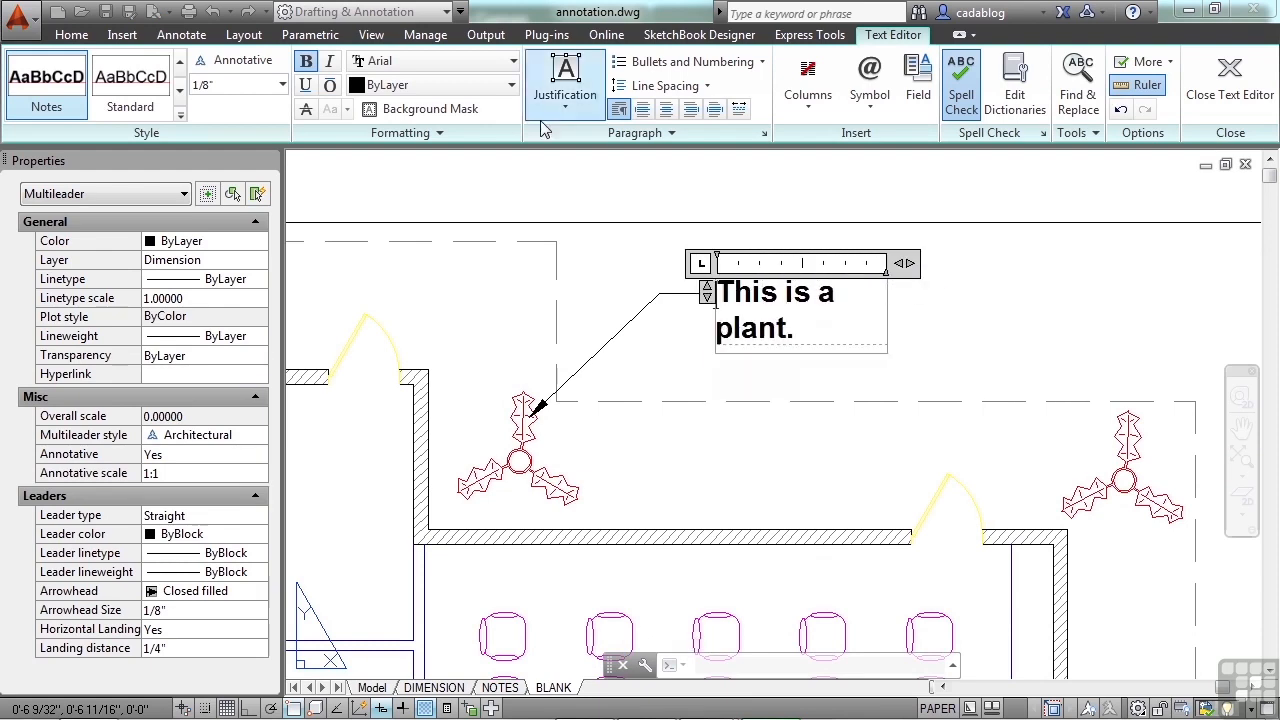
left_click(181, 116)
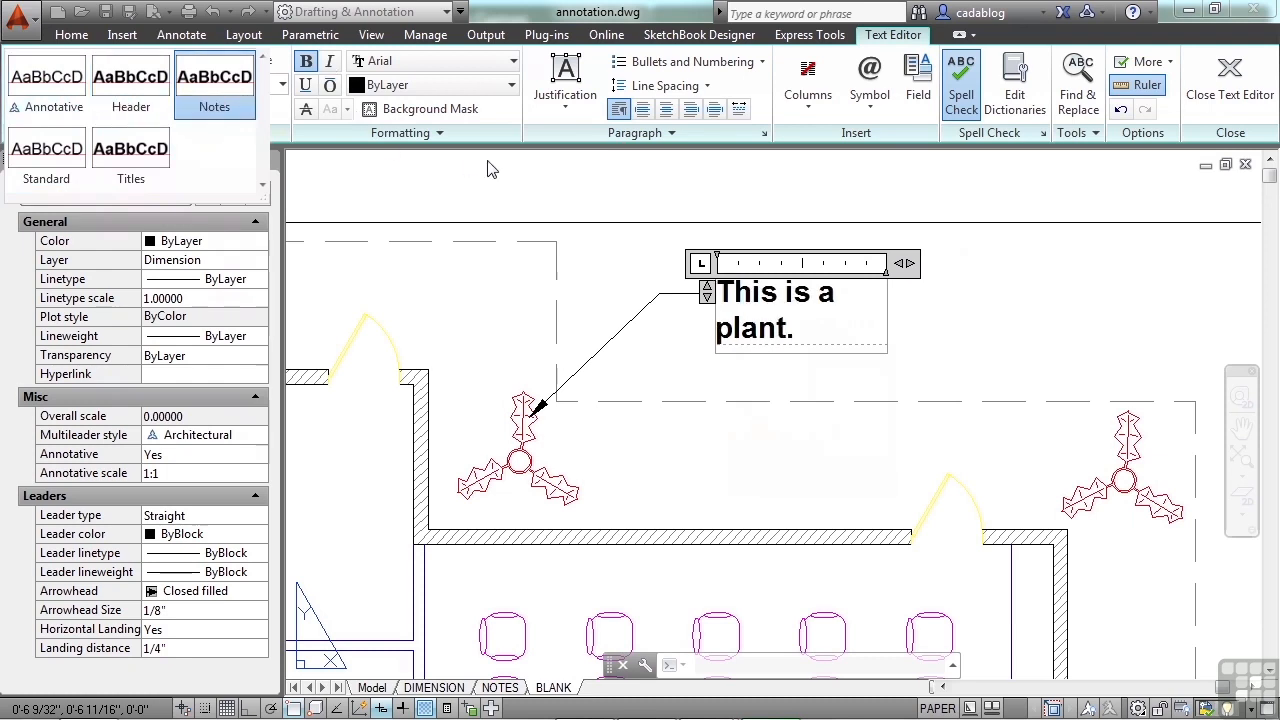
Step: Try the Middle Left justification on the multileader text and return it to Top Left
left_click(580, 112)
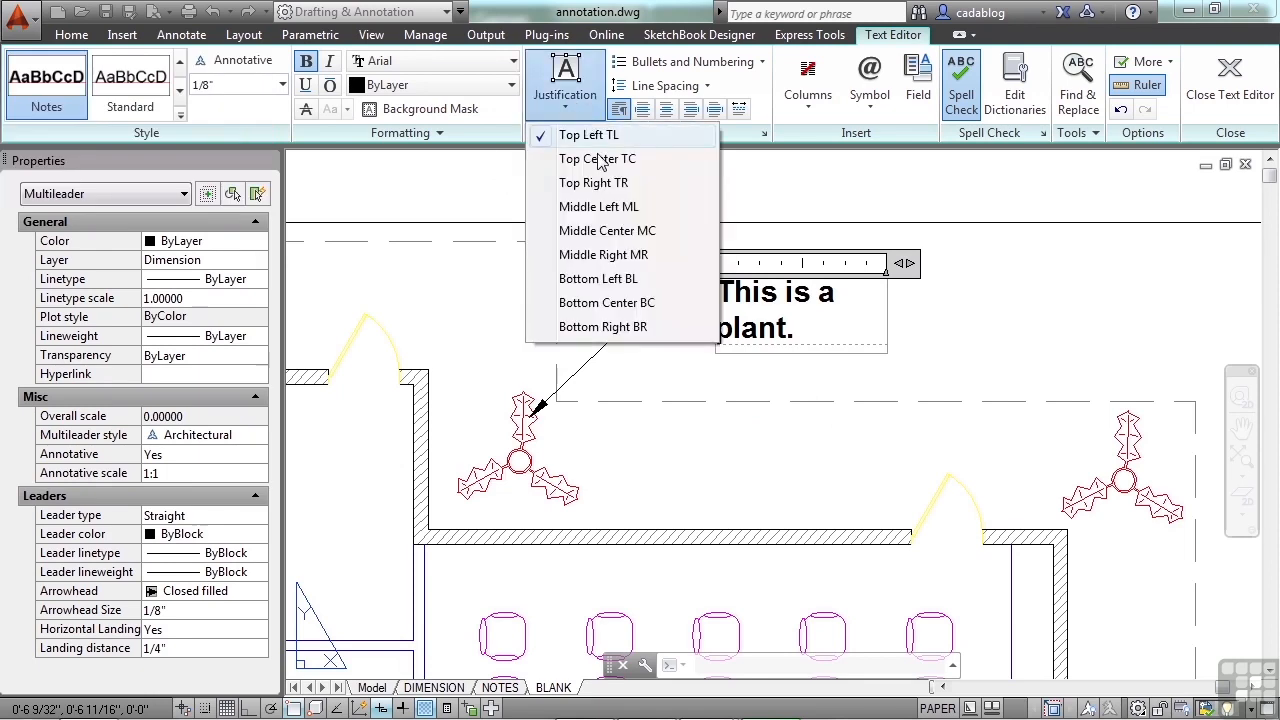
left_click(600, 207)
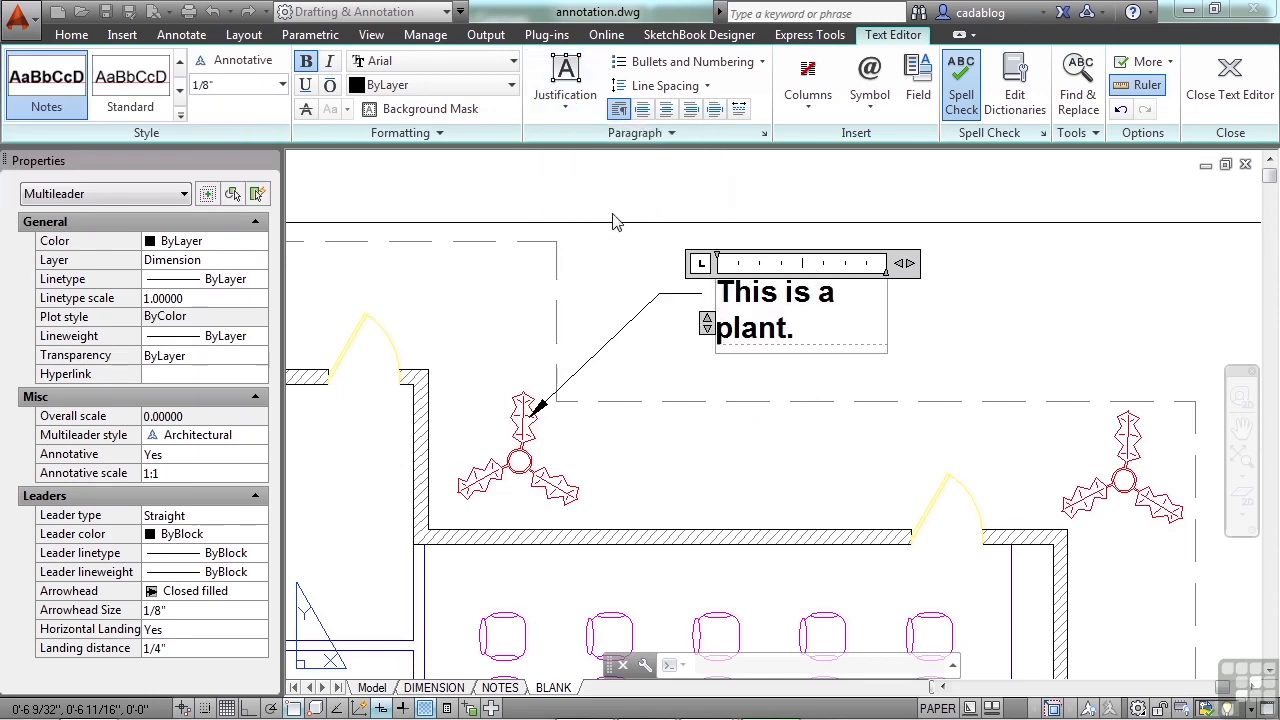
left_click(565, 90)
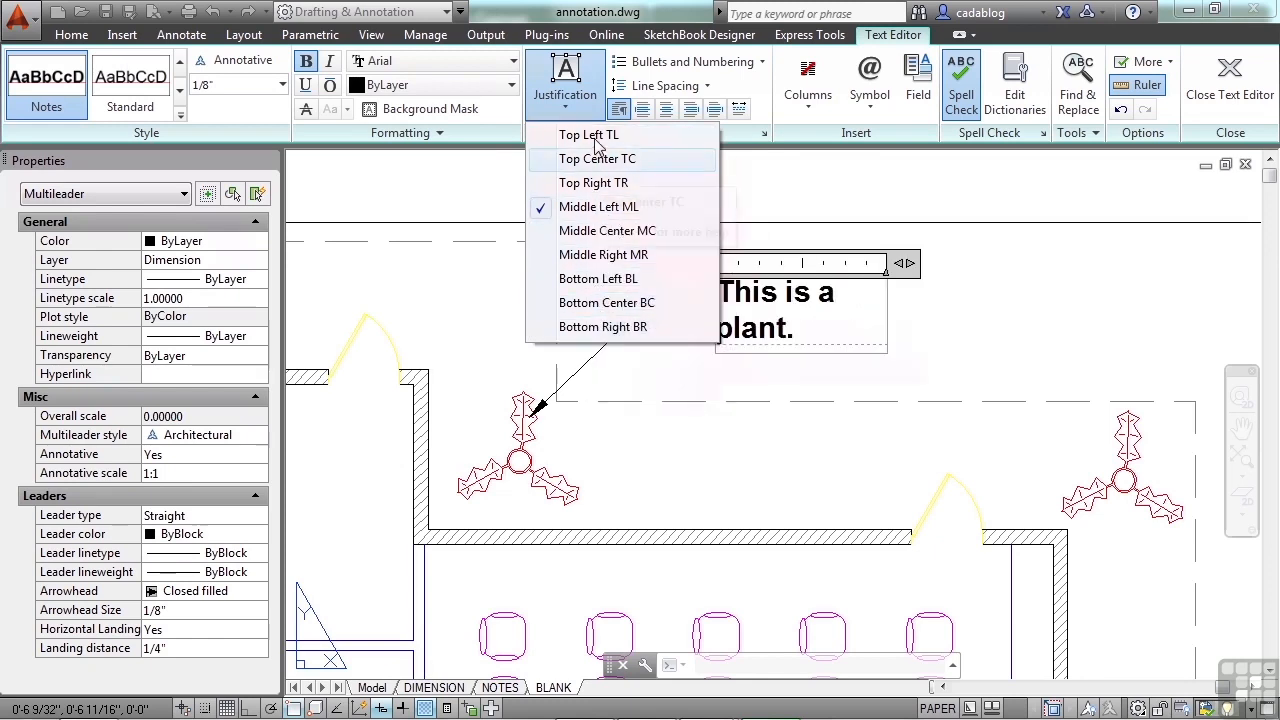
left_click(595, 140)
Step: Widen the multileader's text frame to about 1 9/32" so the note fits on one line, and finish editing the text
left_click_drag(912, 263, 936, 263)
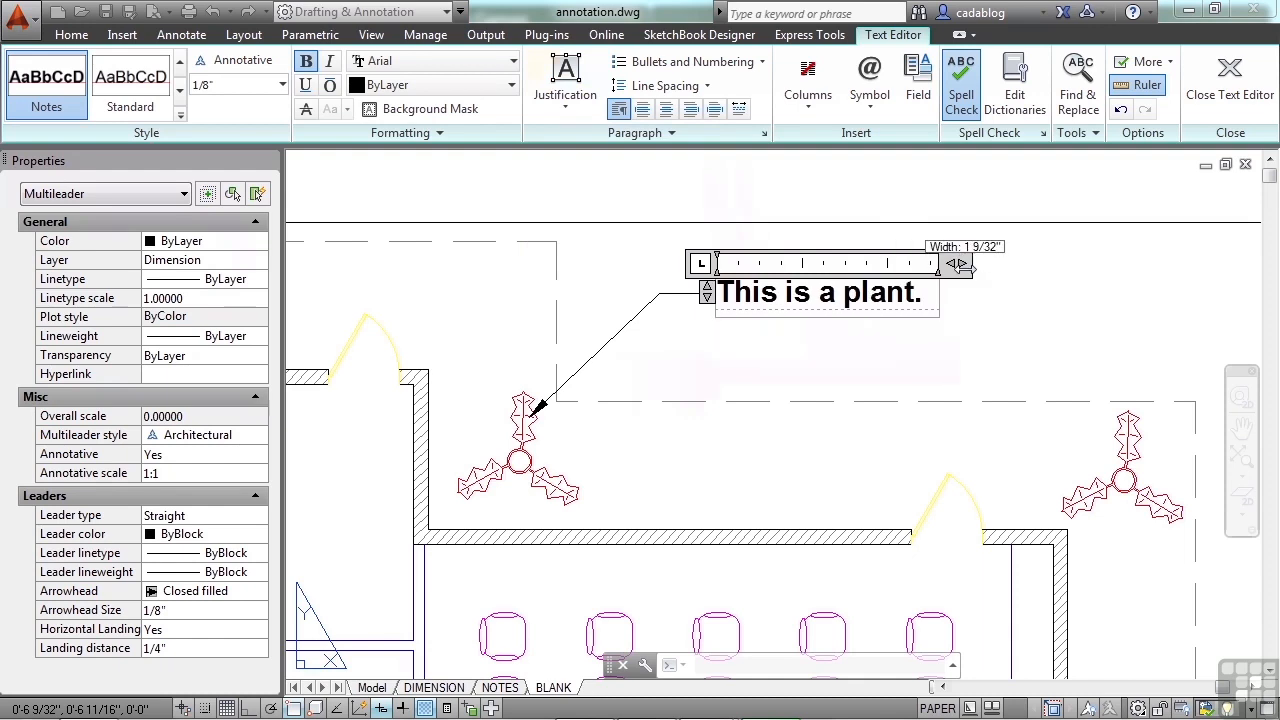
left_click(970, 304)
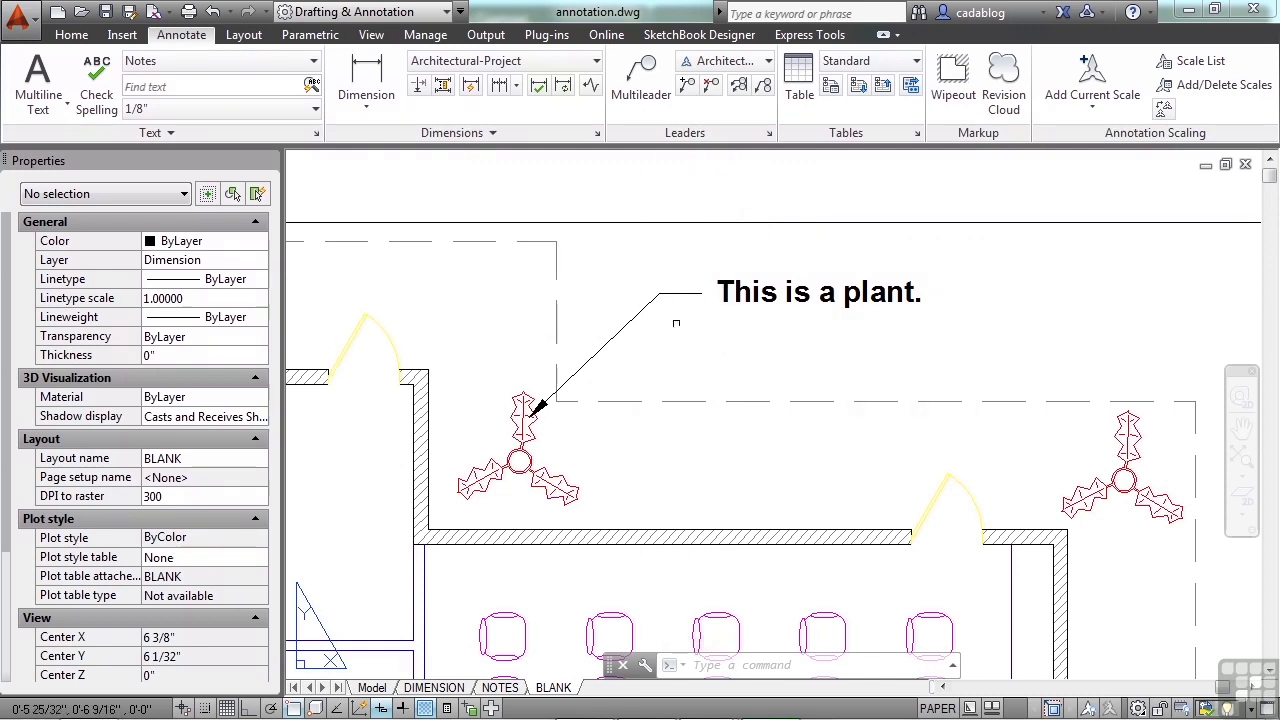
Step: Move the multileader's landing and text down beside the plant, just above the dashed roof outline of the seating hall
left_click(633, 318)
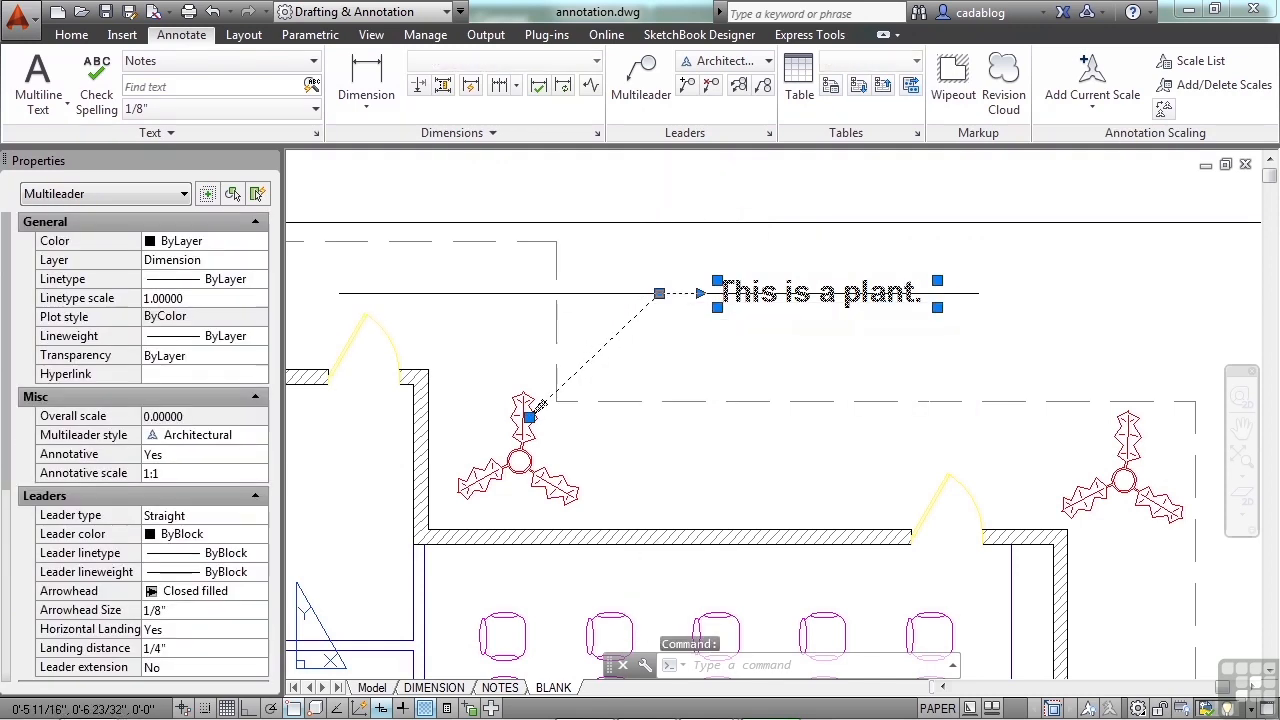
left_click(659, 293)
left_click(685, 373)
Step: Move the multileader's landing and text to the other side of the plant, above the upper-left room's door
left_click(685, 373)
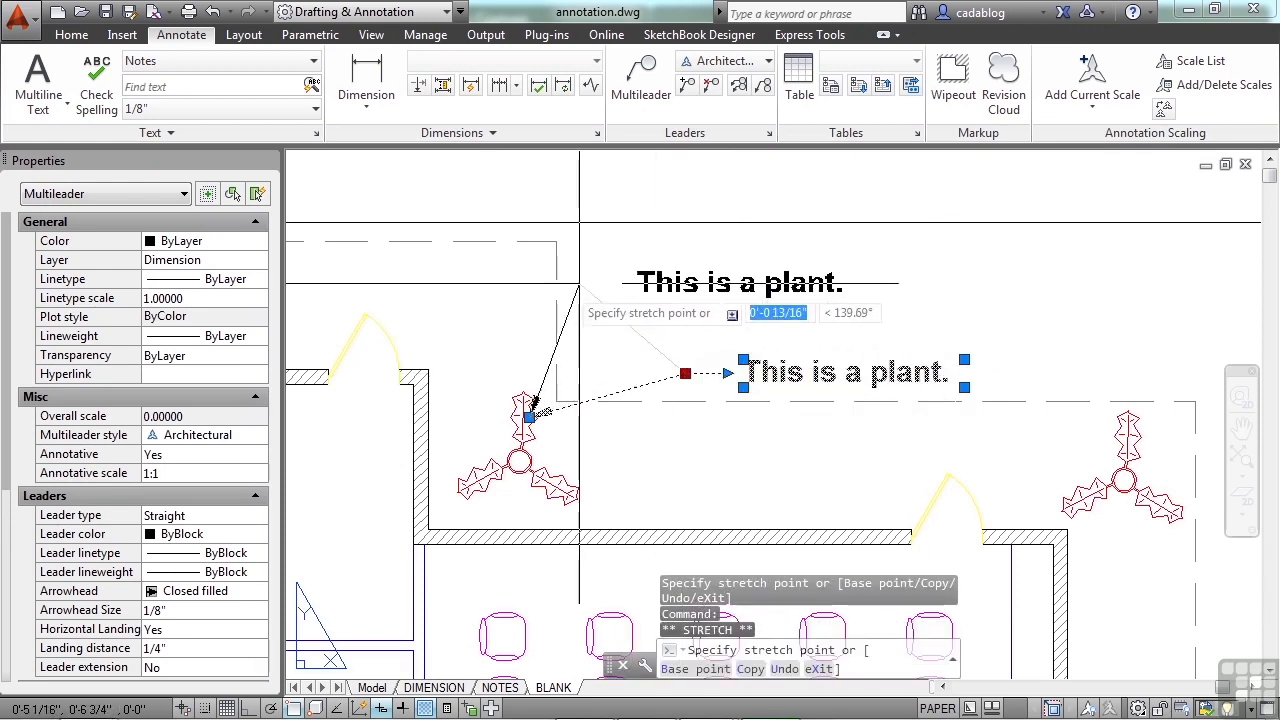
middle_click_drag(592, 294, 942, 311)
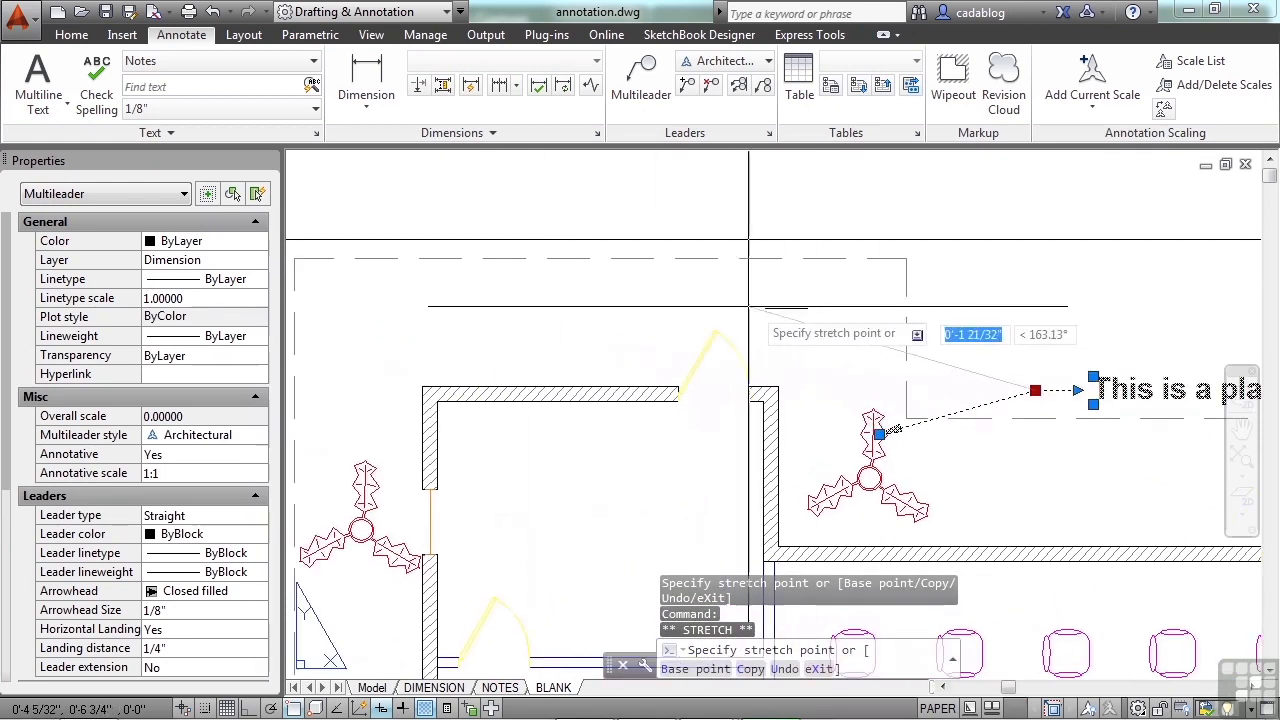
left_click(787, 295)
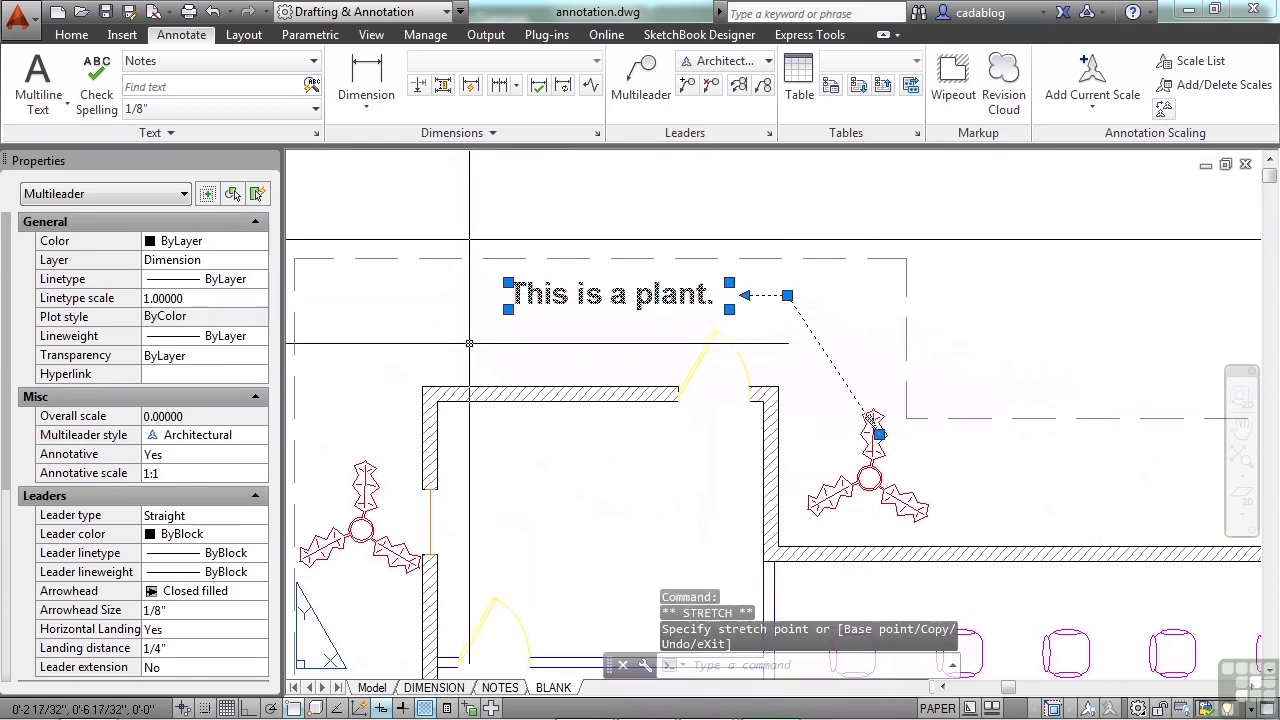
Step: Move the multileader's landing and text back across the plant, using Stretch to place them just above the dashed roof outline of the seating hall
left_click(787, 295)
scroll(700, 320, "down", 4)
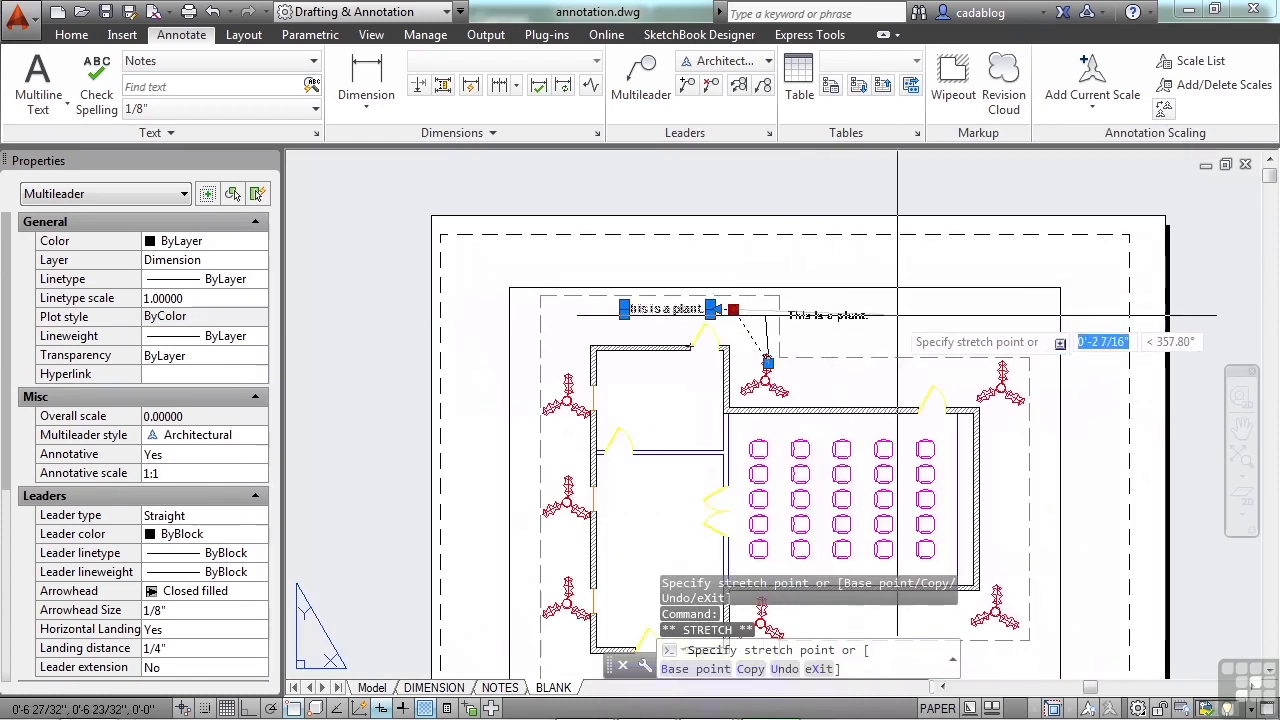
left_click(905, 316)
scroll(829, 318, "up", 3)
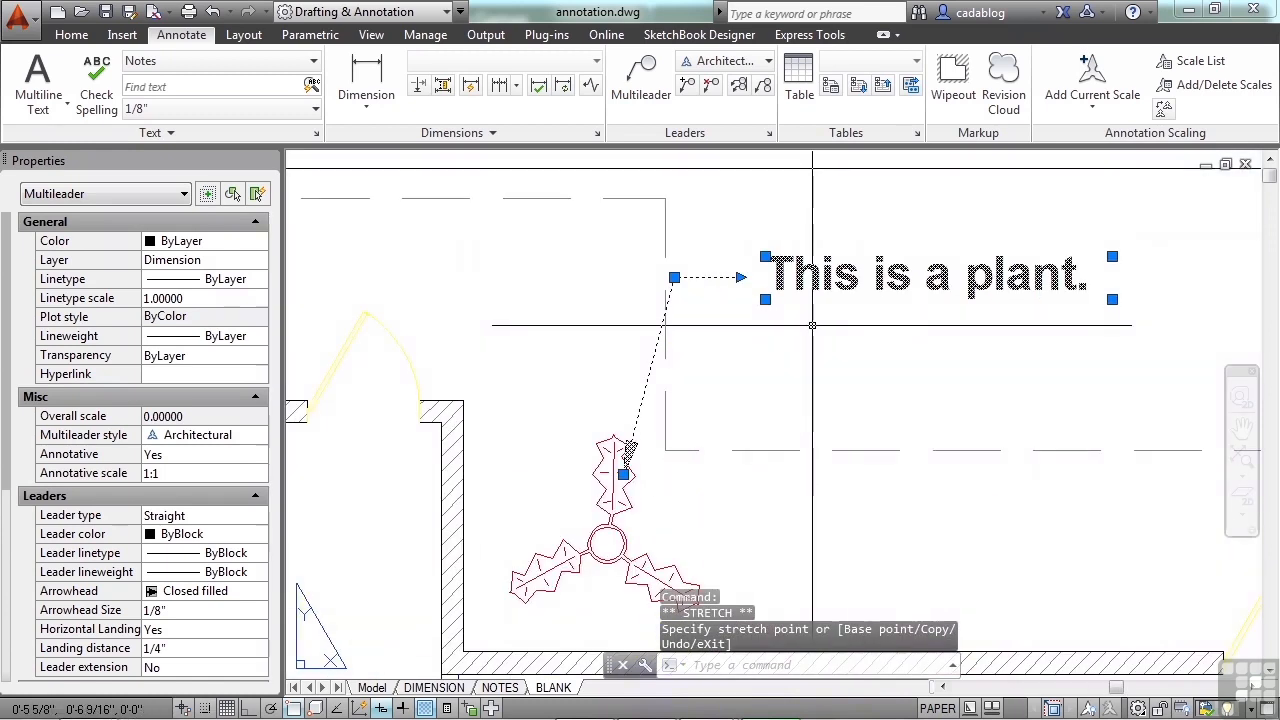
mouse_move(675, 278)
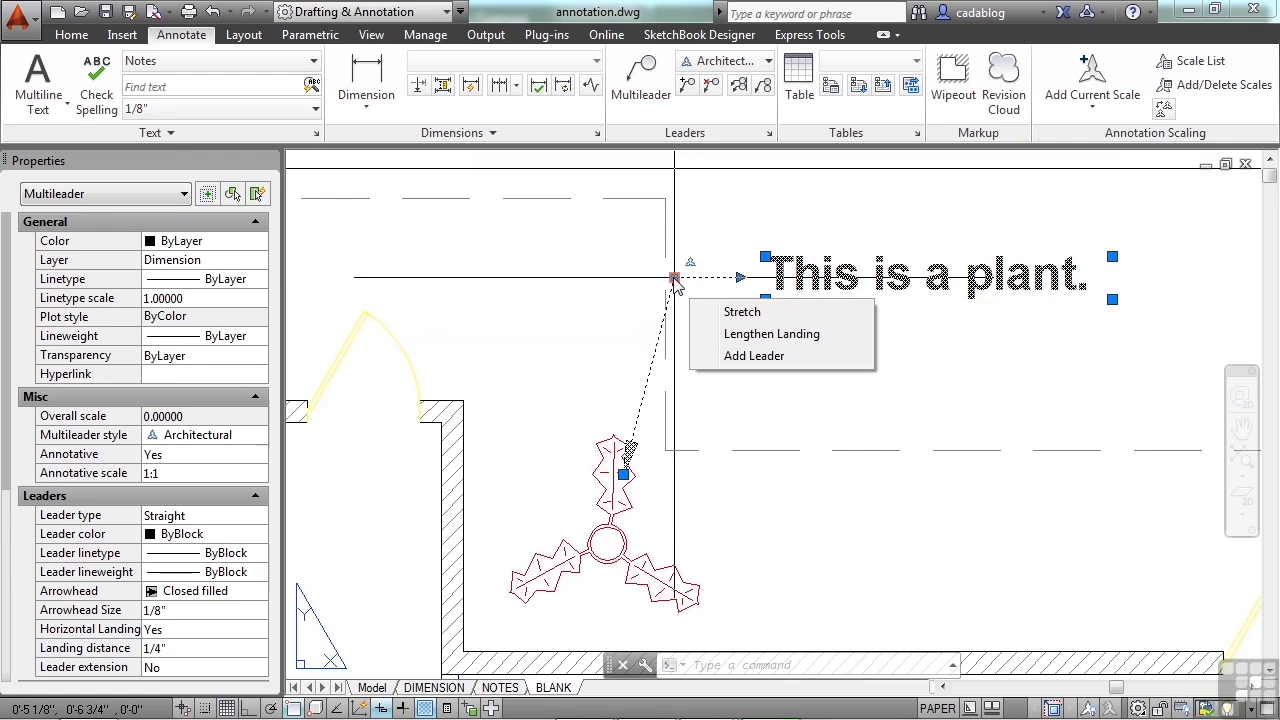
left_click(745, 312)
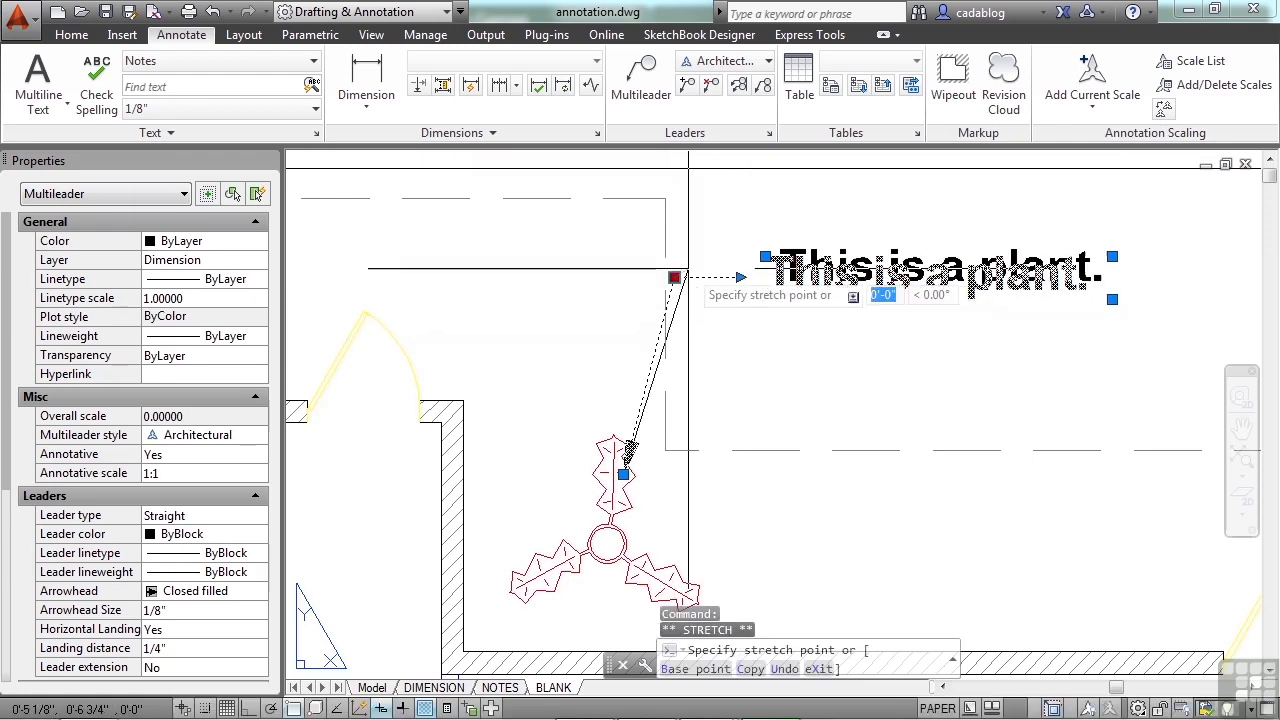
left_click(764, 364)
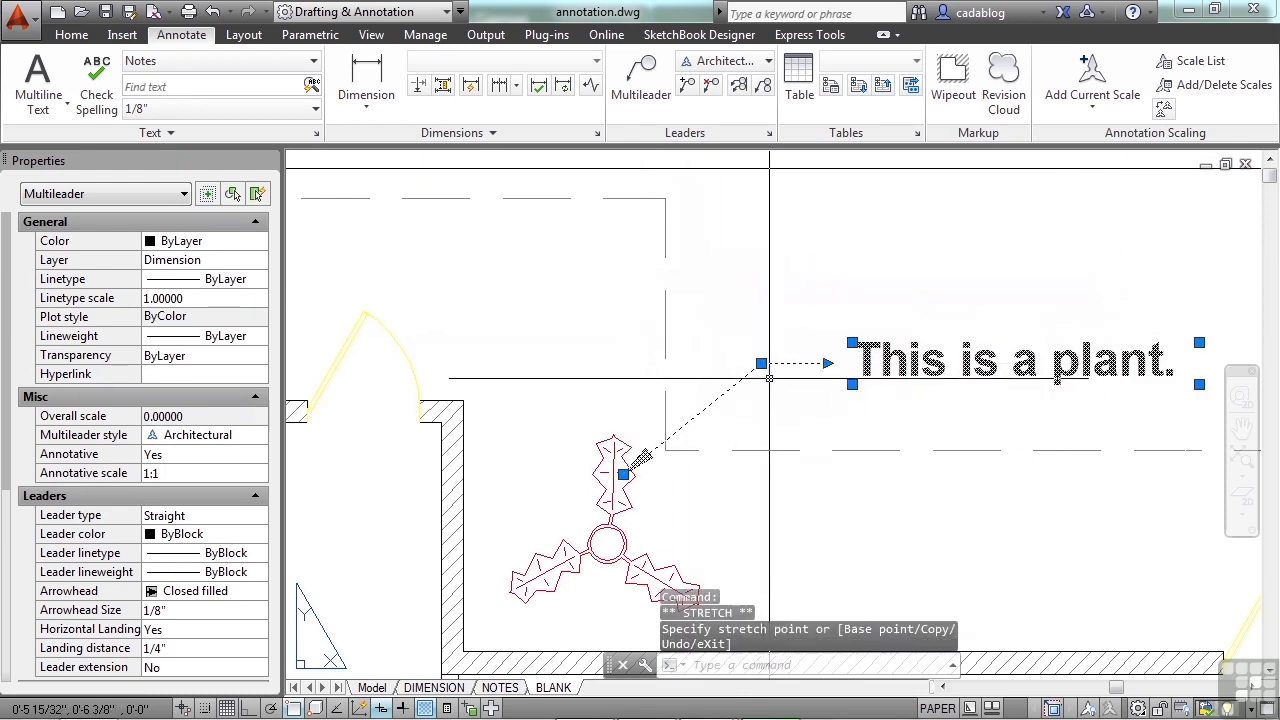
Step: Lengthen the multileader's landing to about 21/32" so it reaches back above the plant, keeping the text in place
mouse_move(762, 363)
left_click(835, 425)
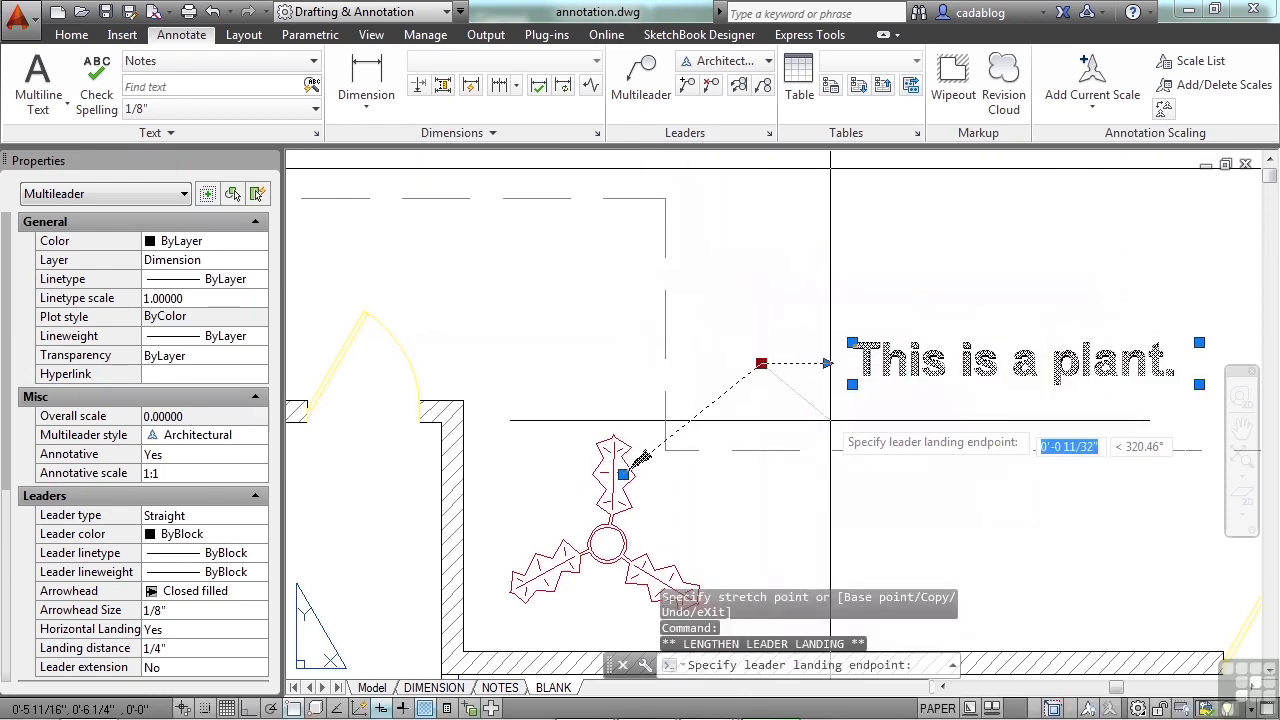
left_click(650, 371)
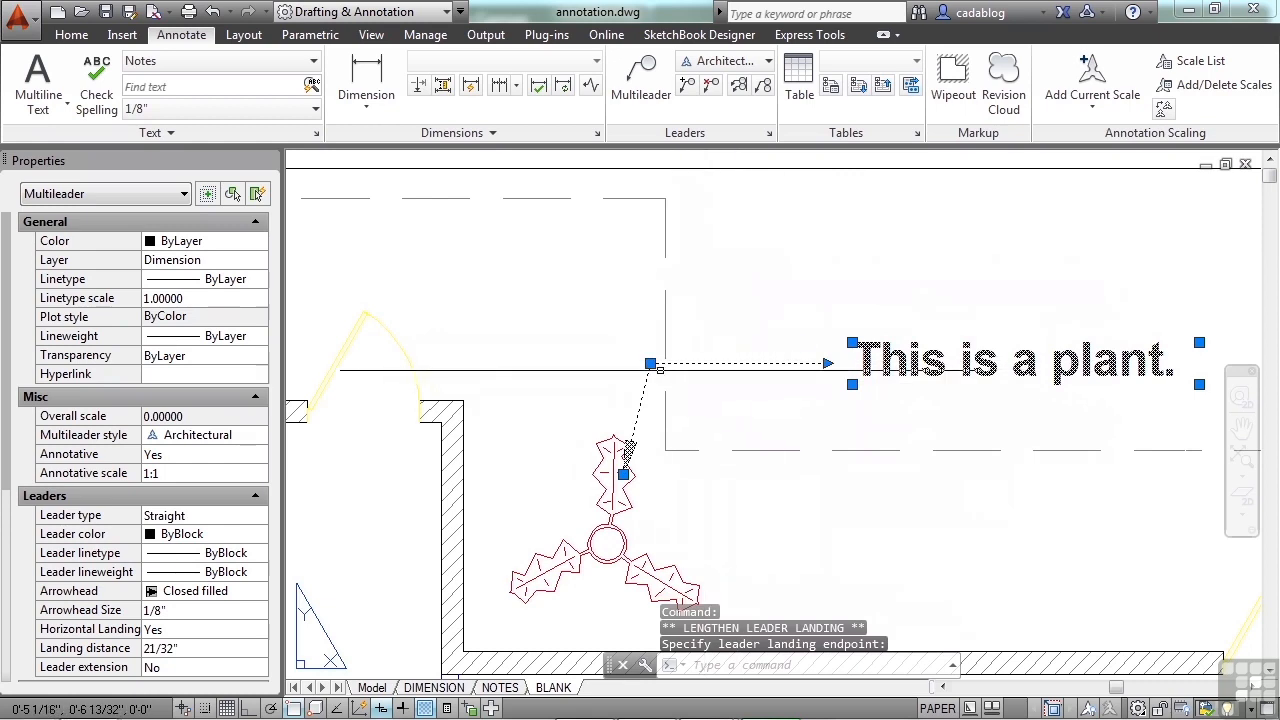
Step: Add leaders from the same note to the other six plants around the building and finish adding leaders
mouse_move(650, 363)
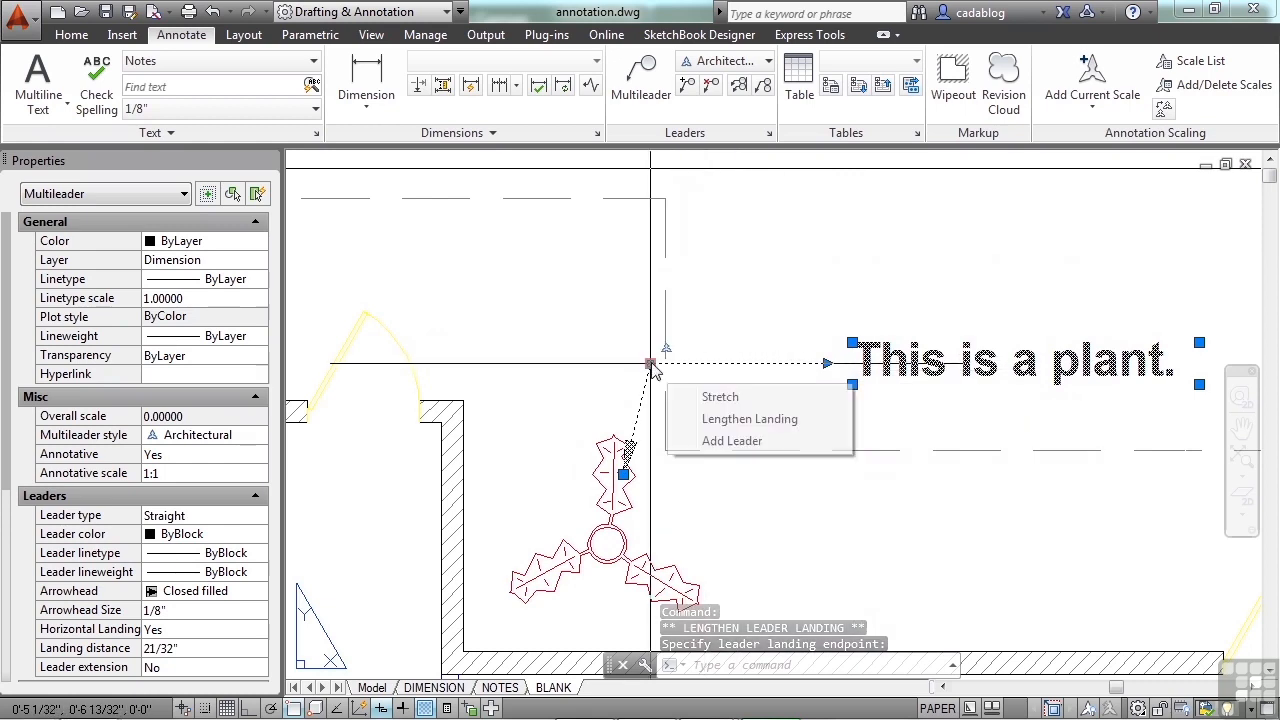
left_click(730, 441)
scroll(640, 340, "down", 4)
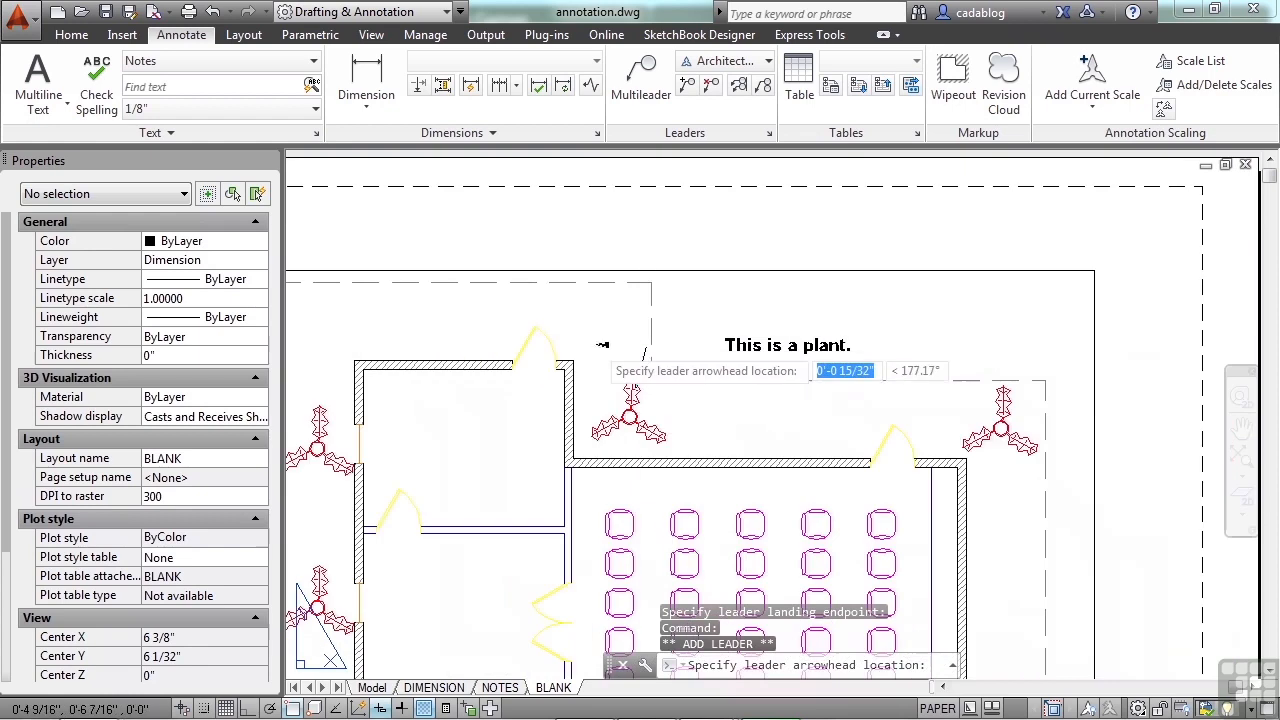
left_click(997, 418)
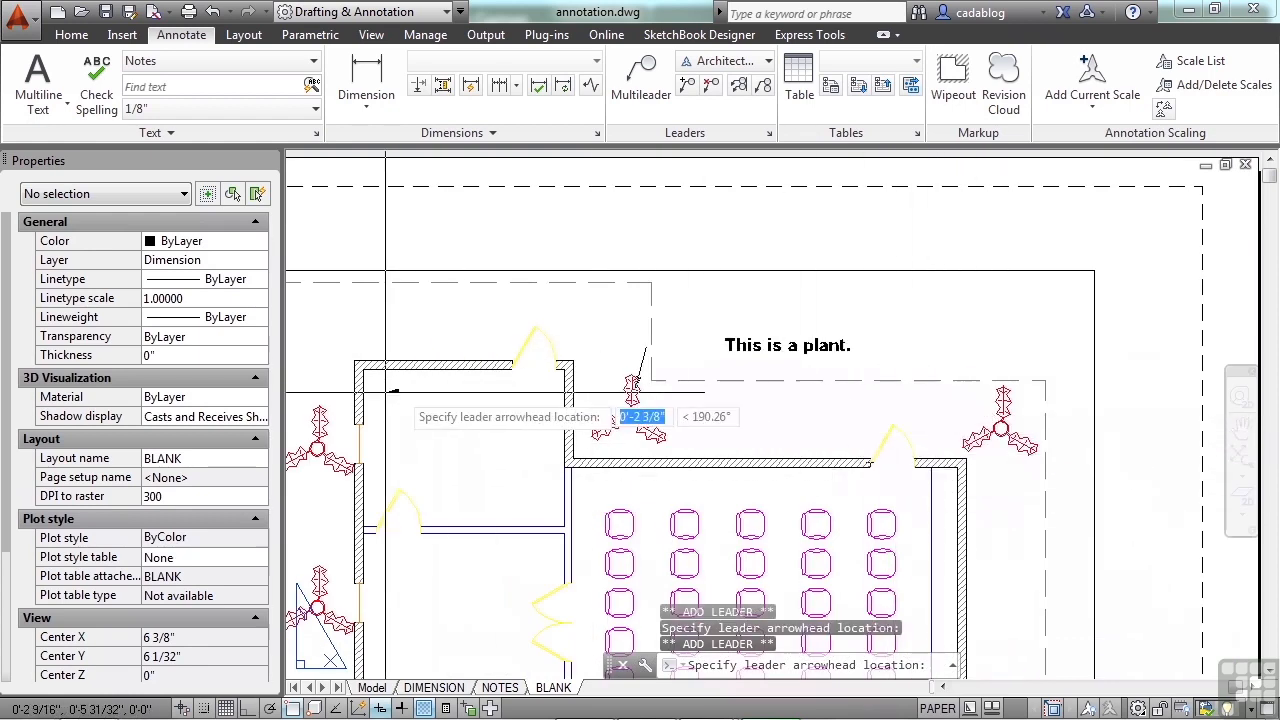
left_click(334, 428)
middle_click_drag(426, 605, 485, 383)
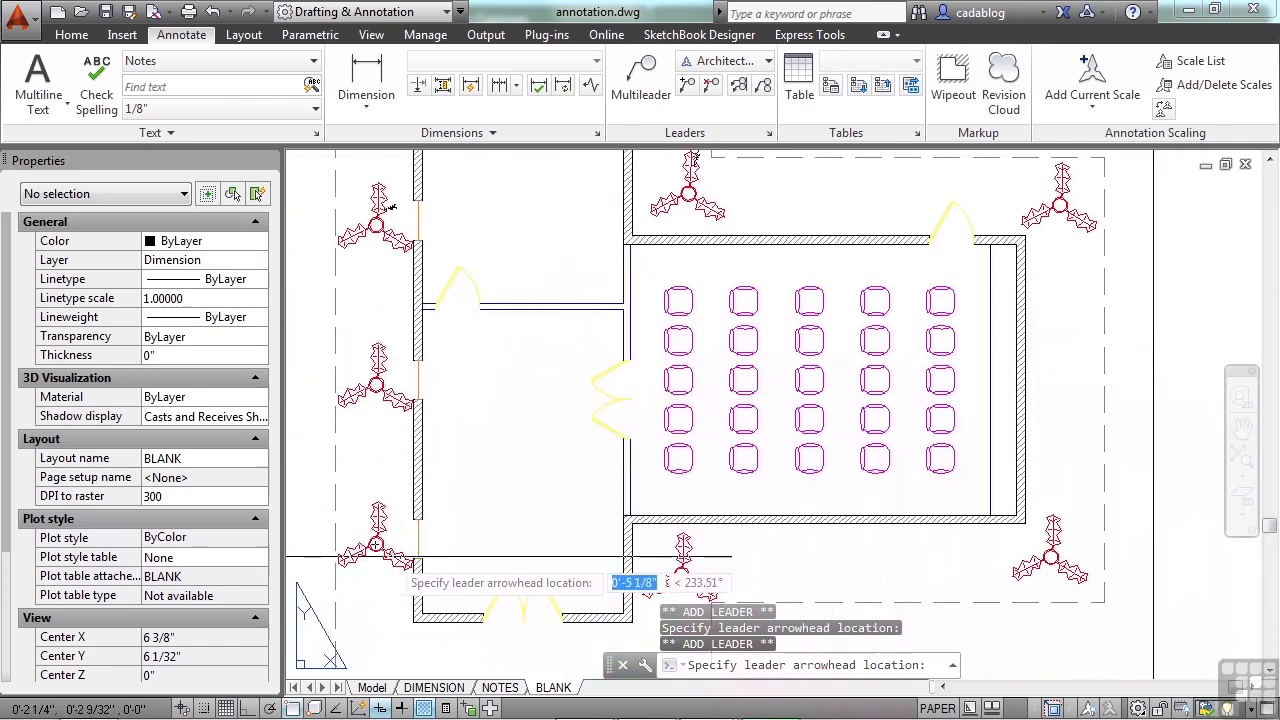
left_click(1055, 521)
key("Return")
middle_click_drag(835, 203, 800, 371)
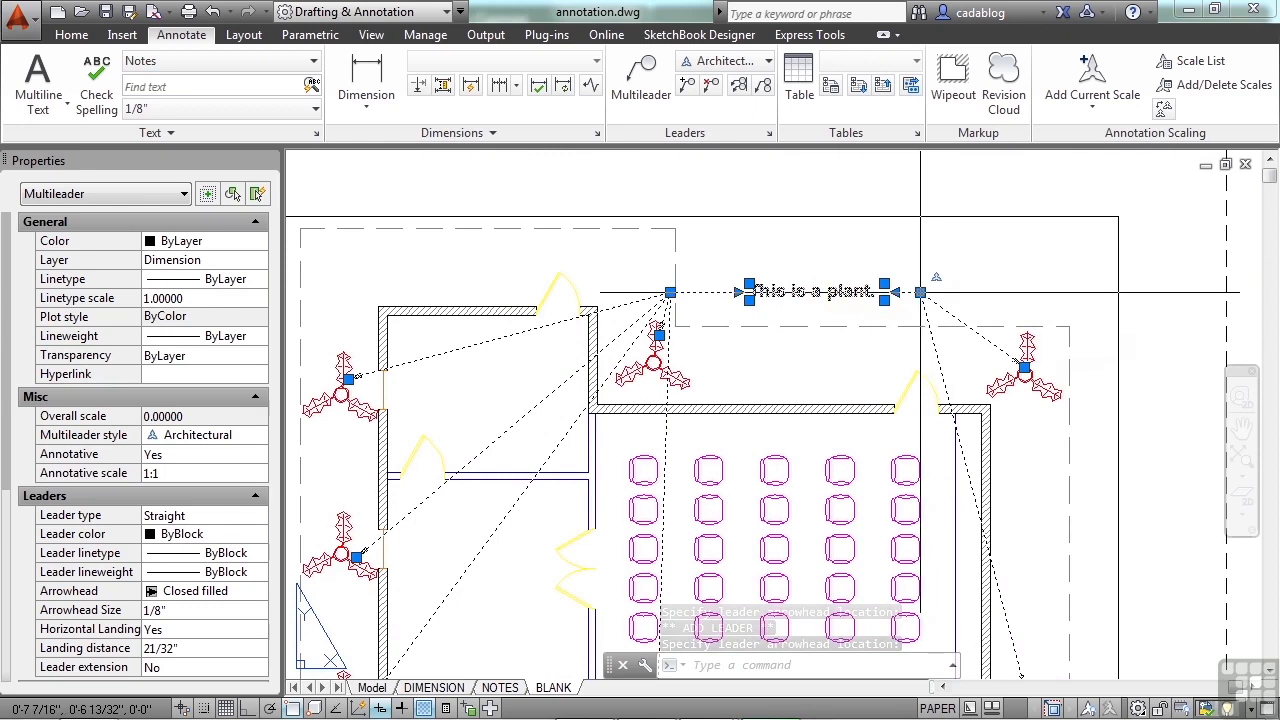
Step: Shorten the multileader's landing distance to about 3/16" on the side facing the first plant
mouse_move(920, 293)
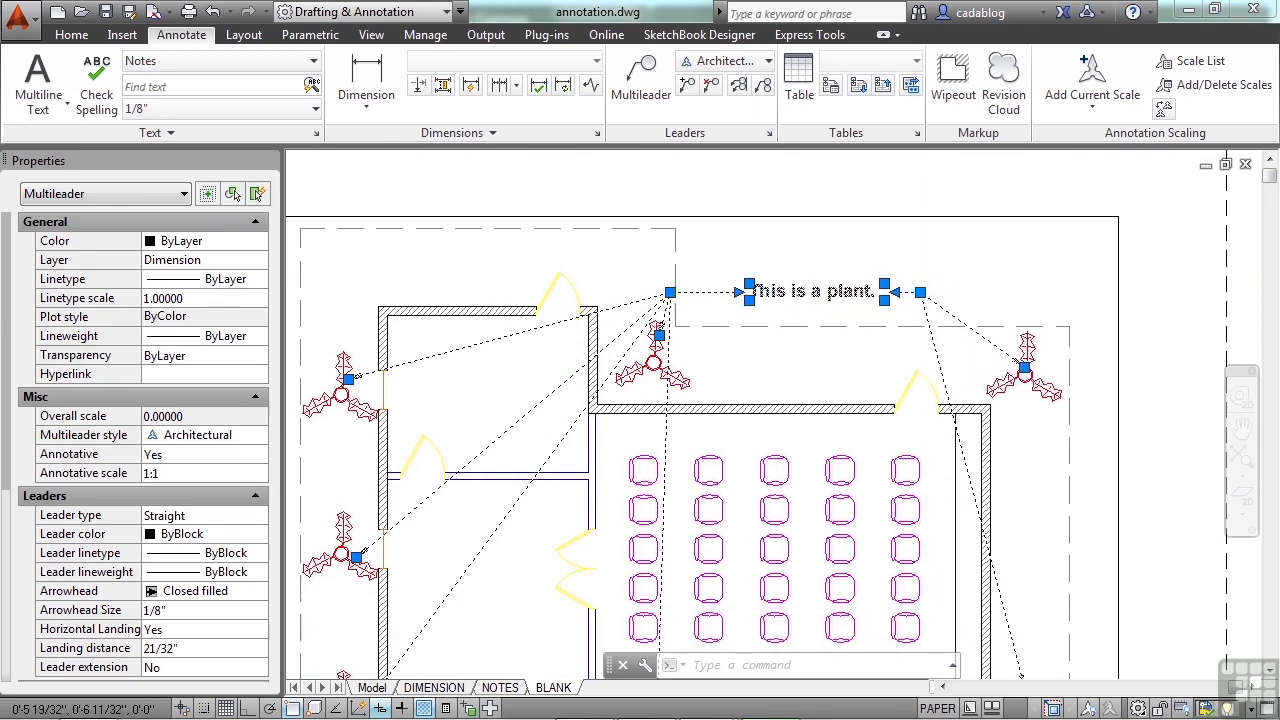
scroll(726, 297, "up", 5)
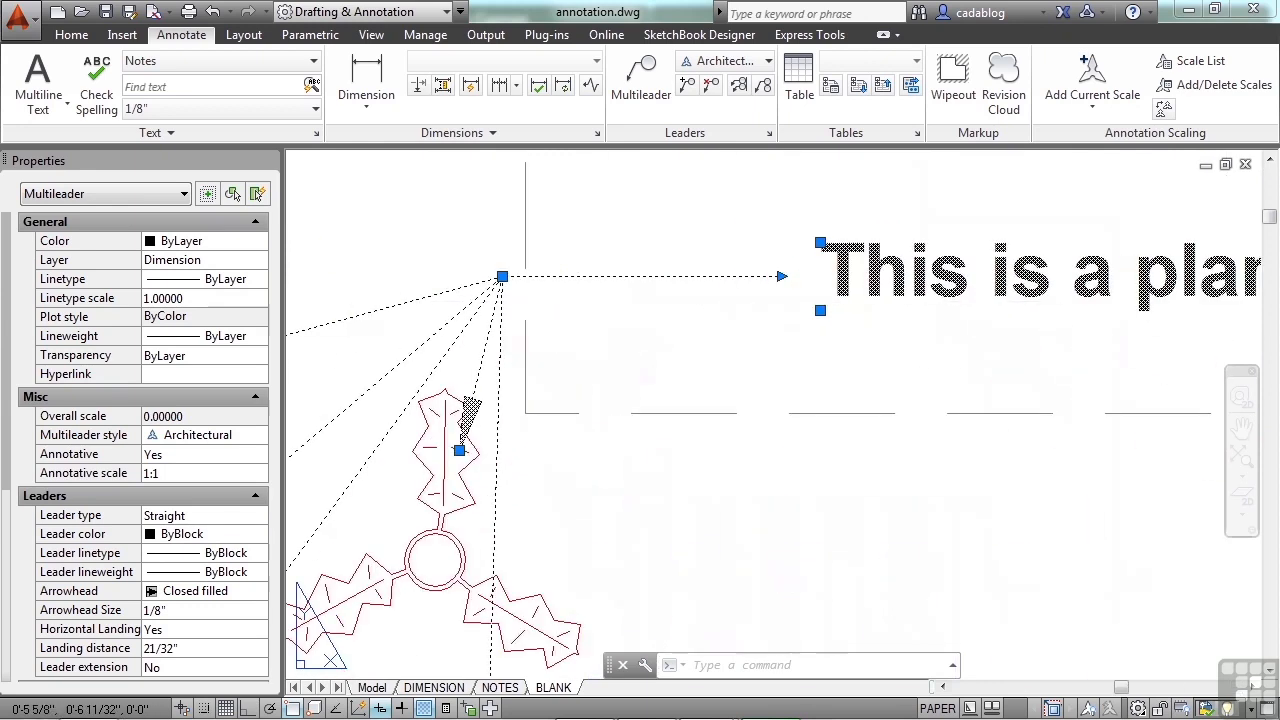
left_click(782, 276)
left_click(582, 276)
scroll(735, 347, "down", 2)
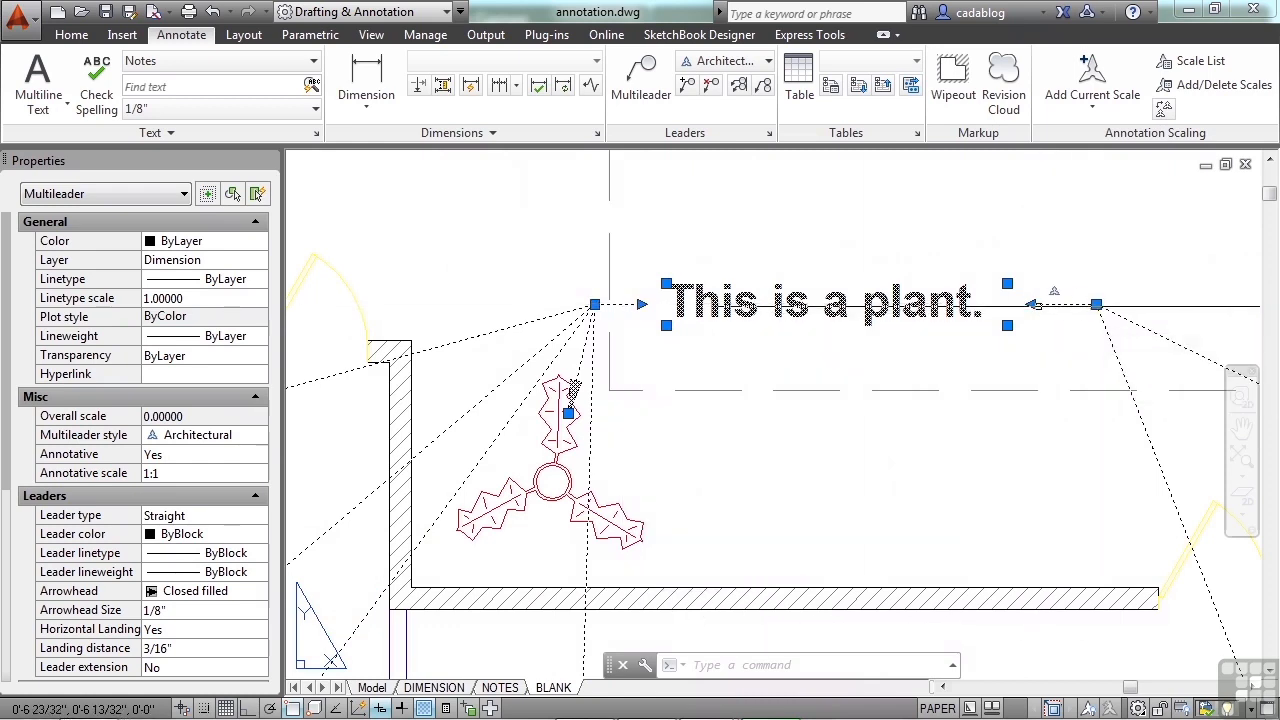
Step: Move the multileader's text by its upper-left corner grip, up and farther from the dashed roof corner
scroll(1050, 310, "down", 4)
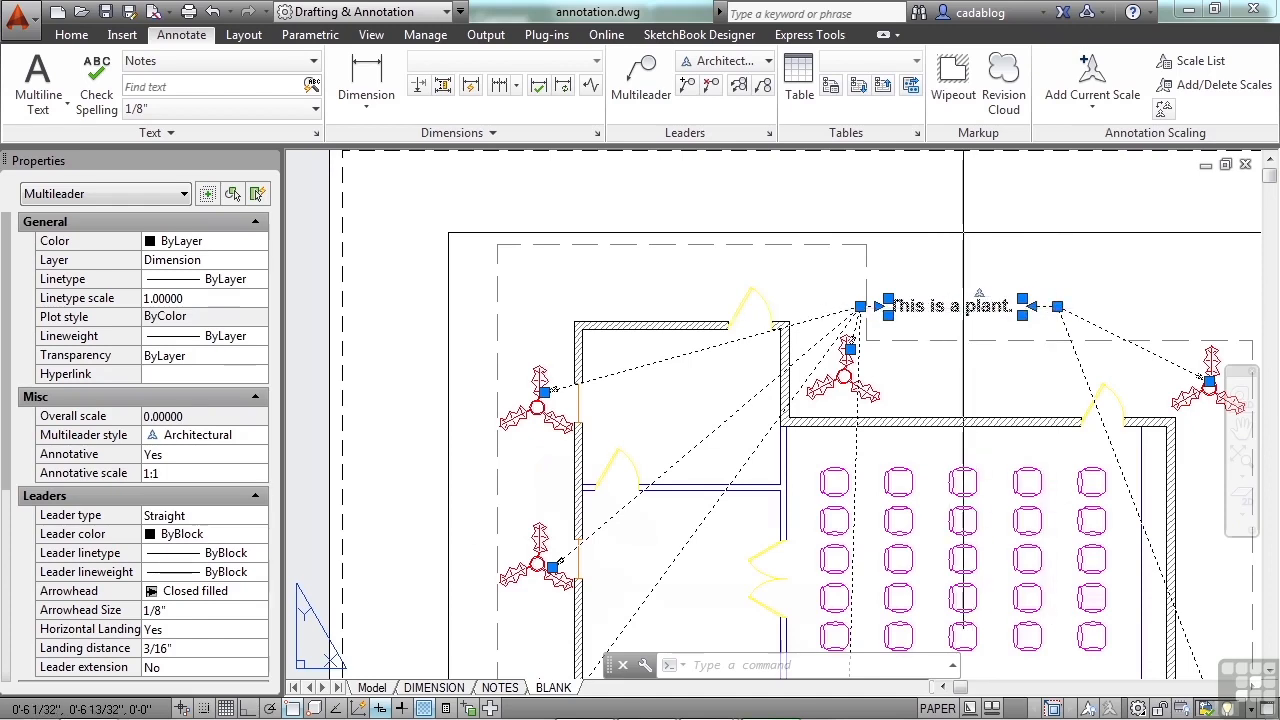
scroll(955, 310, "up", 6)
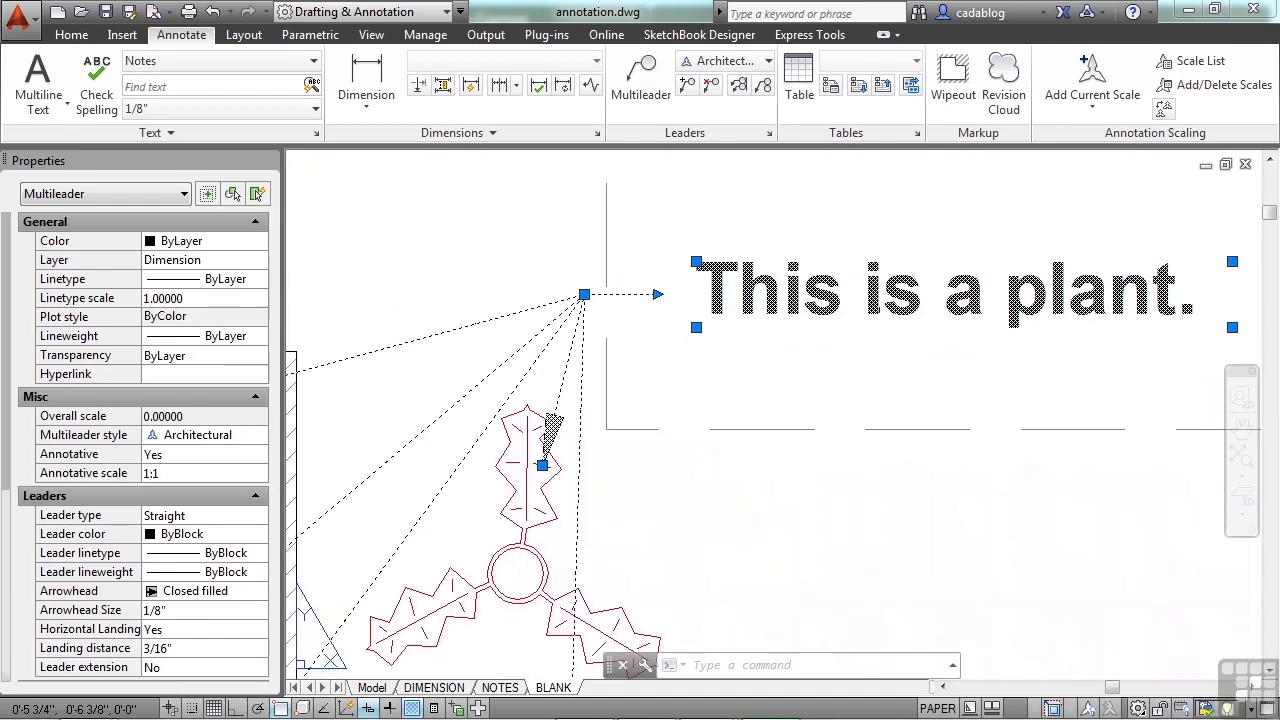
left_click(696, 262)
scroll(700, 282, "down", 5)
left_click(727, 250)
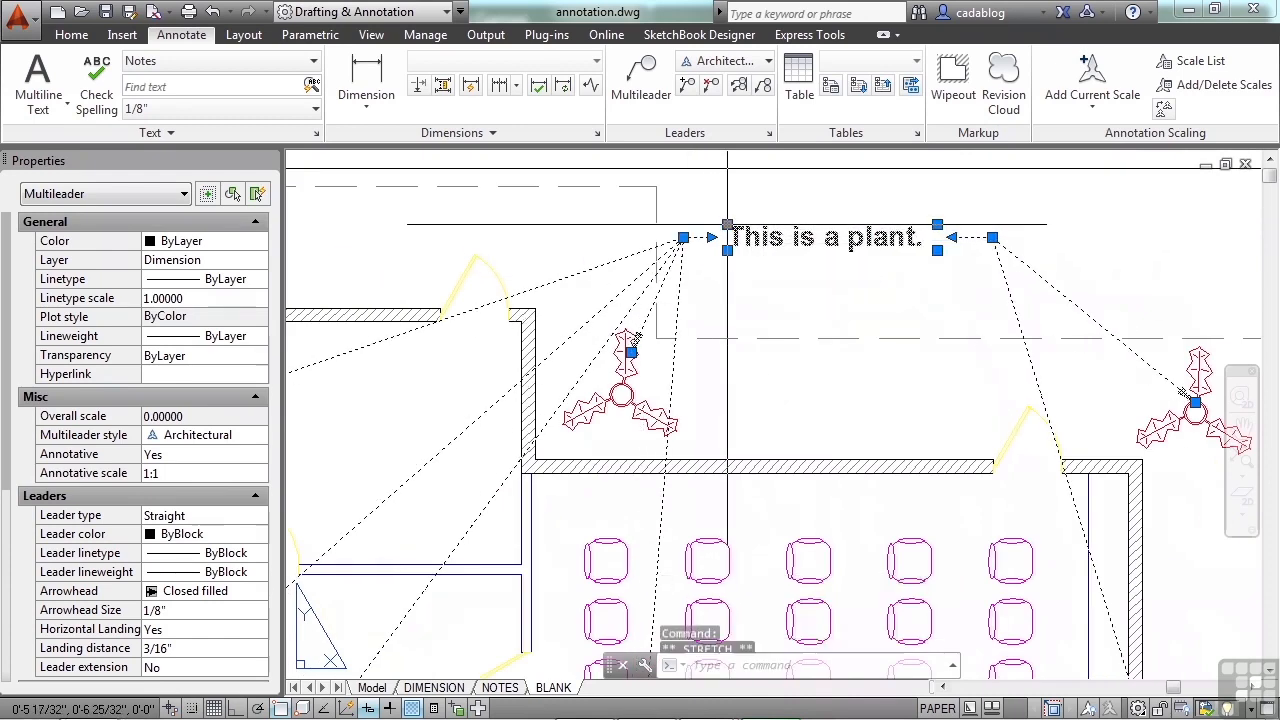
Step: Stretch the multileader's text frame downward to just above the dashed roof outline and narrow it slightly from its far side
left_click(727, 250)
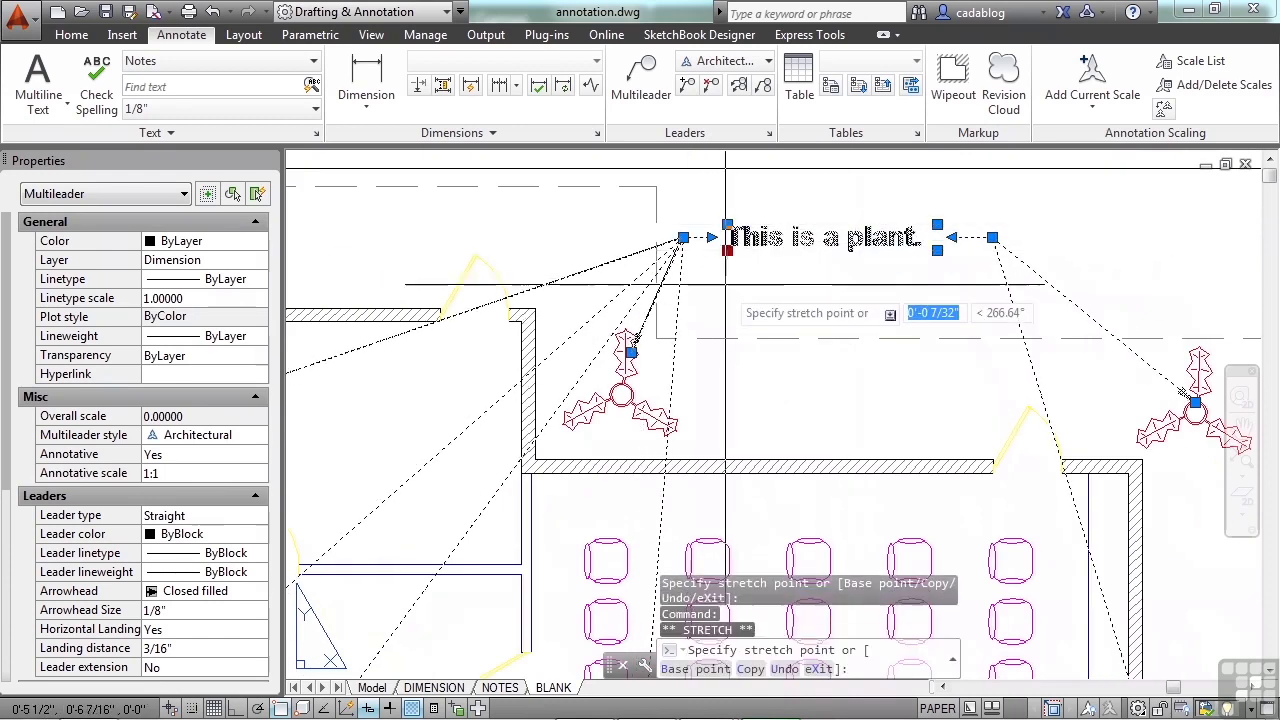
left_click(722, 304)
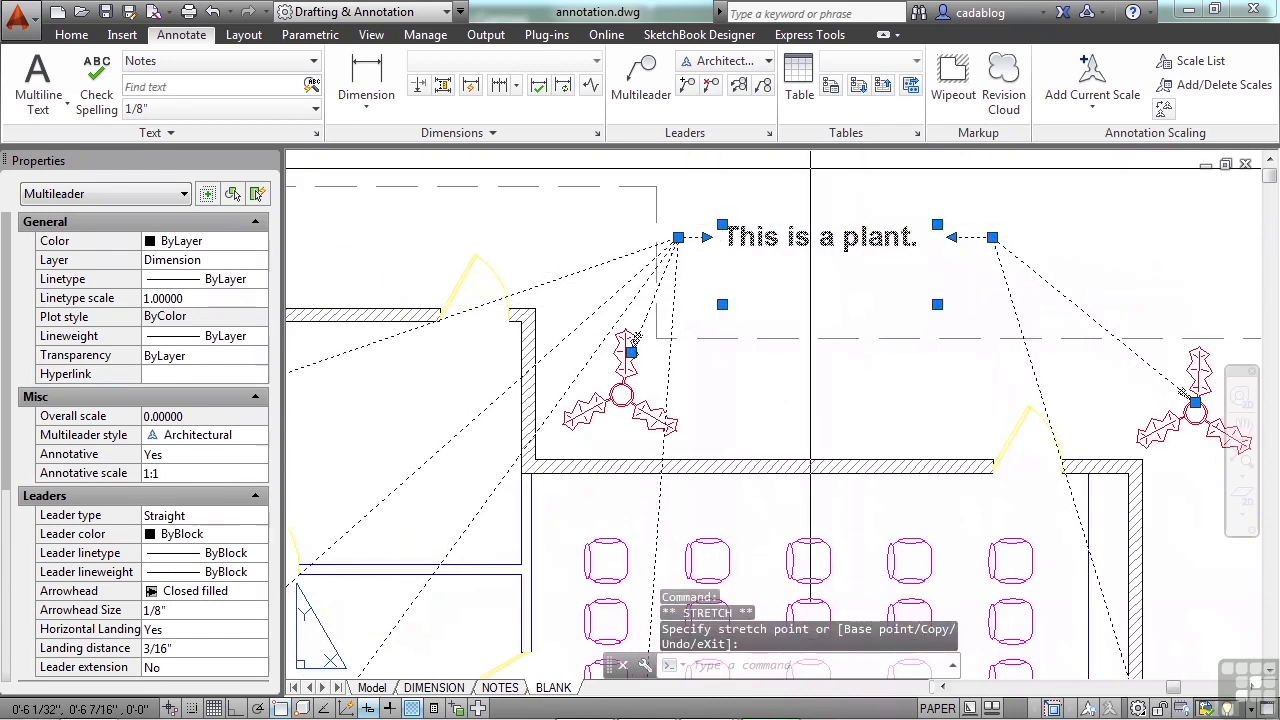
left_click(937, 224)
left_click(928, 224)
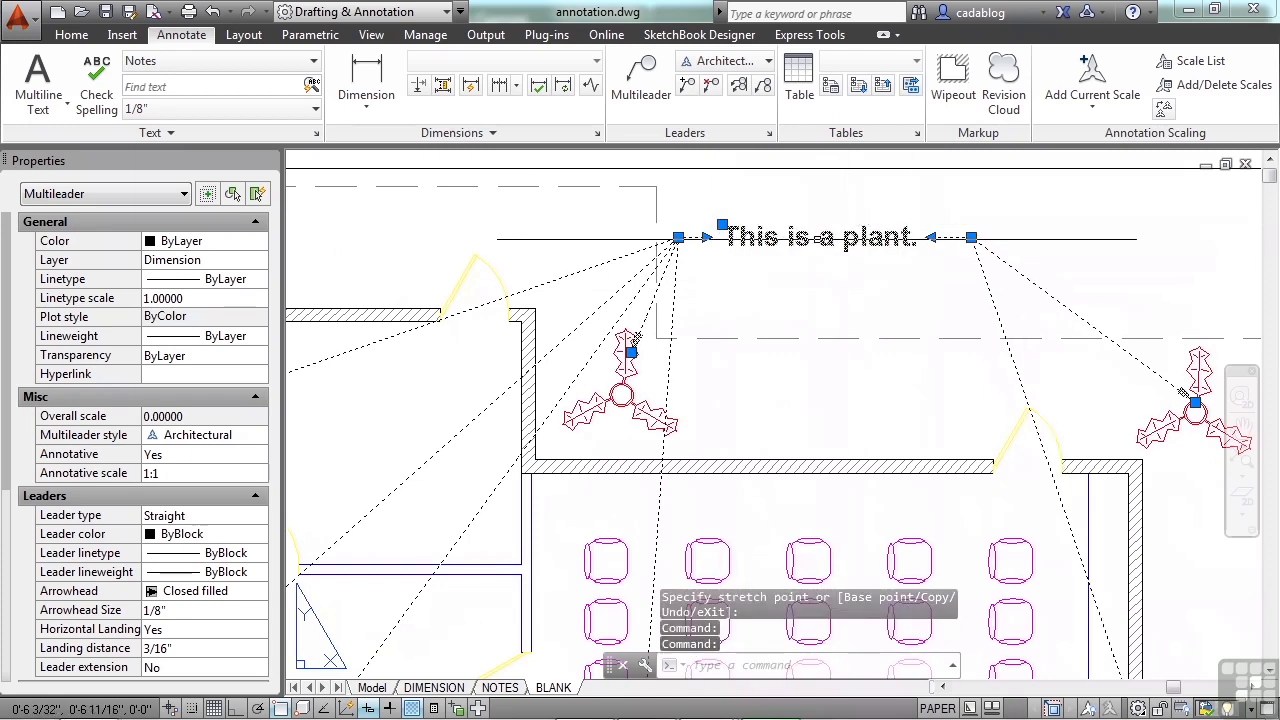
Step: Edit the multileader text, adjusting the frame's width and height so the note wraps after "This is a", and close the text editor
double_click(820, 237)
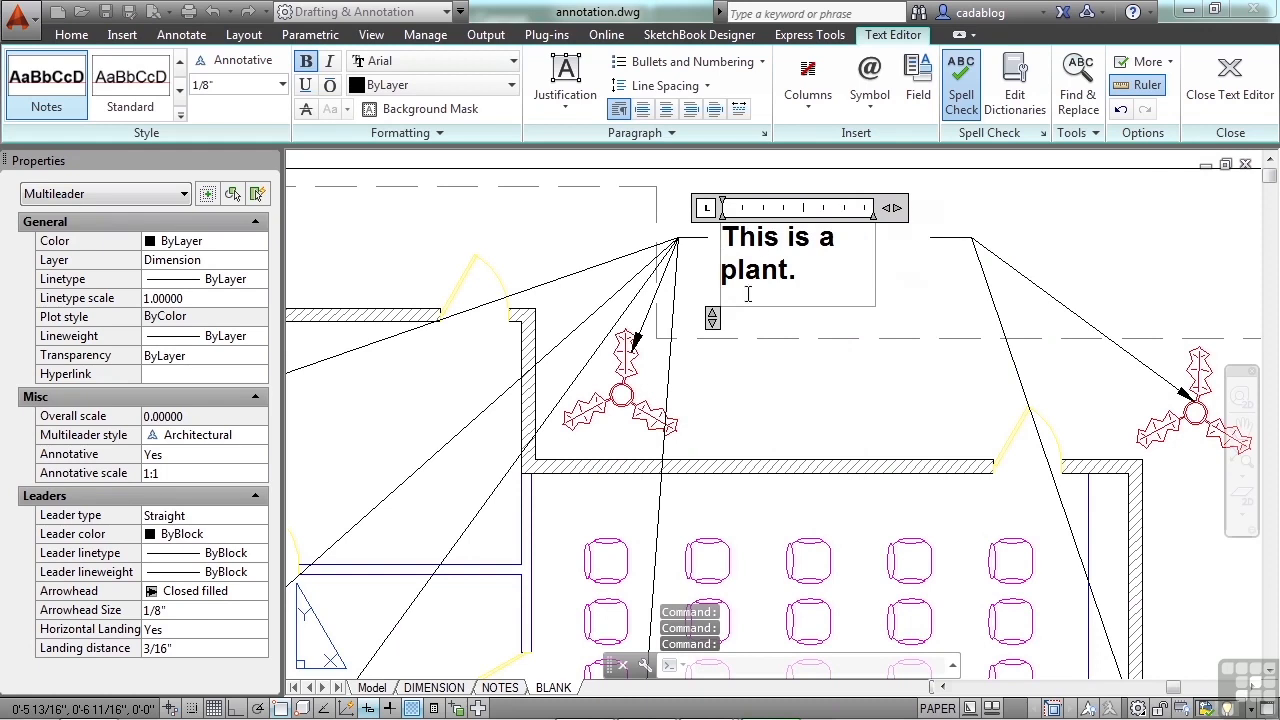
left_click_drag(711, 316, 711, 270)
left_click(957, 302)
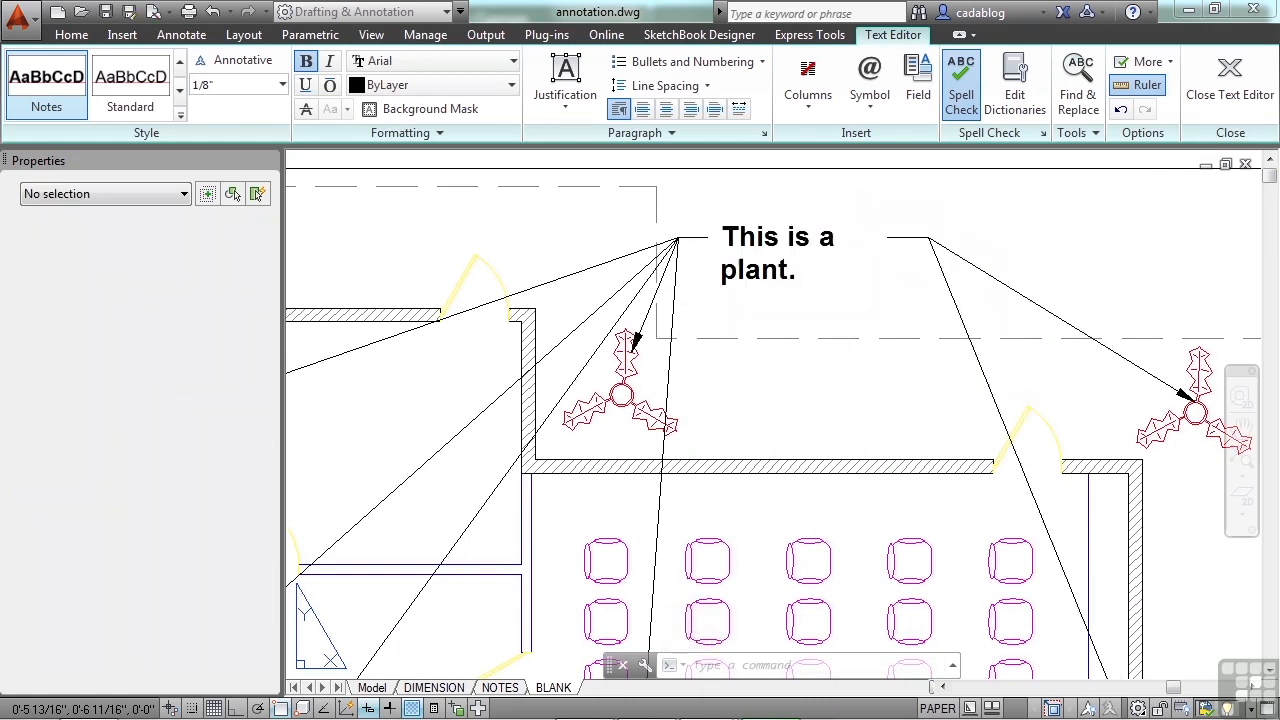
Step: Turn object snap off and narrow the multileader's text frame until its edge sits right after "This is a"
left_click(770, 242)
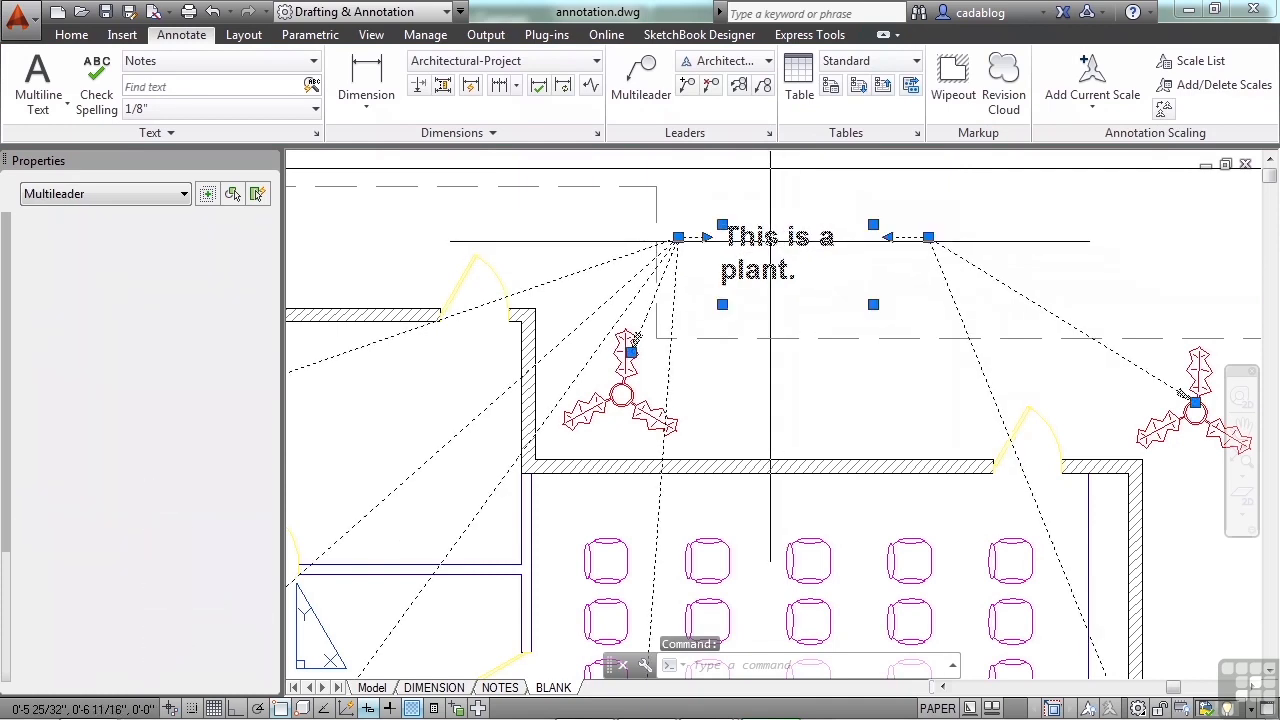
scroll(794, 244, "up", 2)
left_click(873, 225)
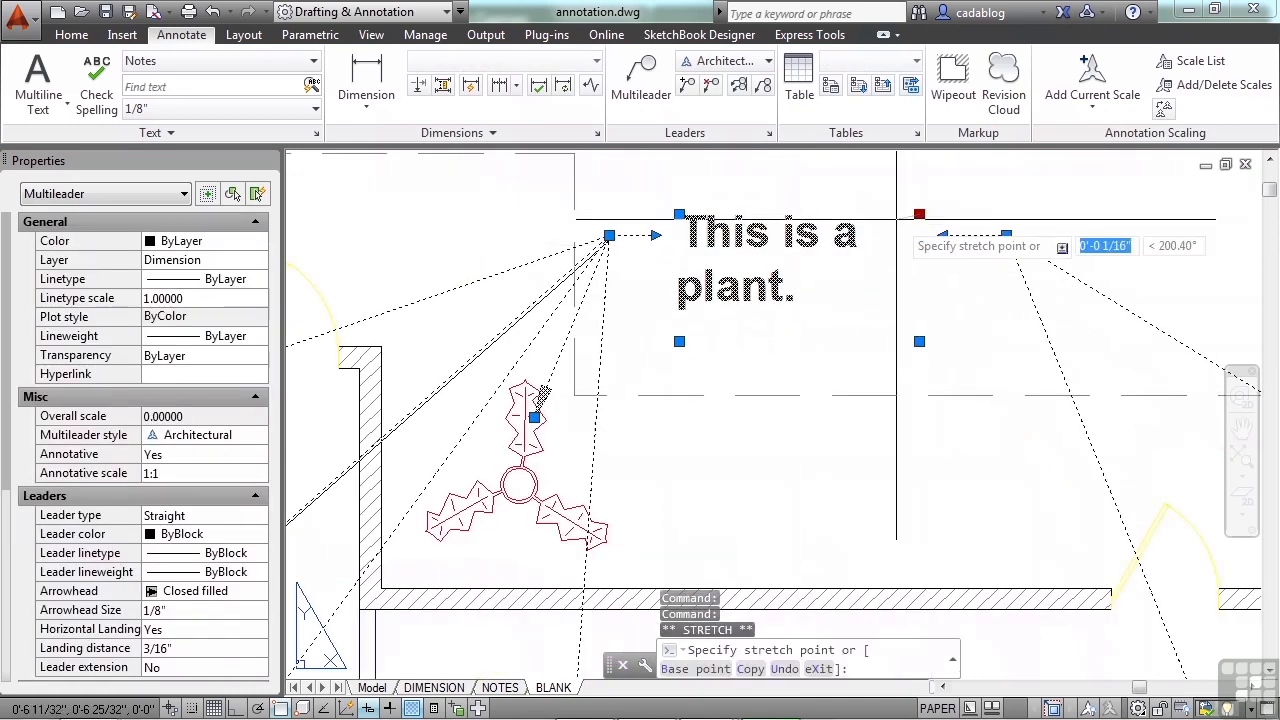
left_click(946, 230)
key("F3")
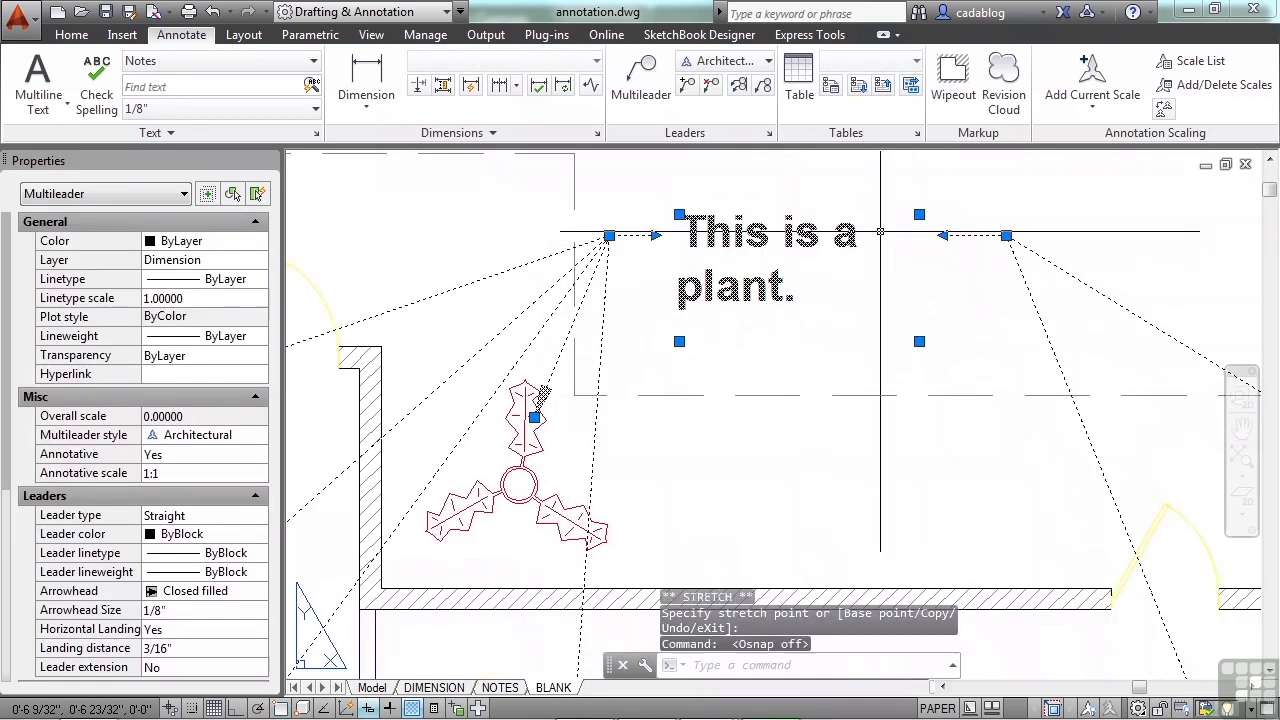
left_click(919, 214)
left_click(862, 215)
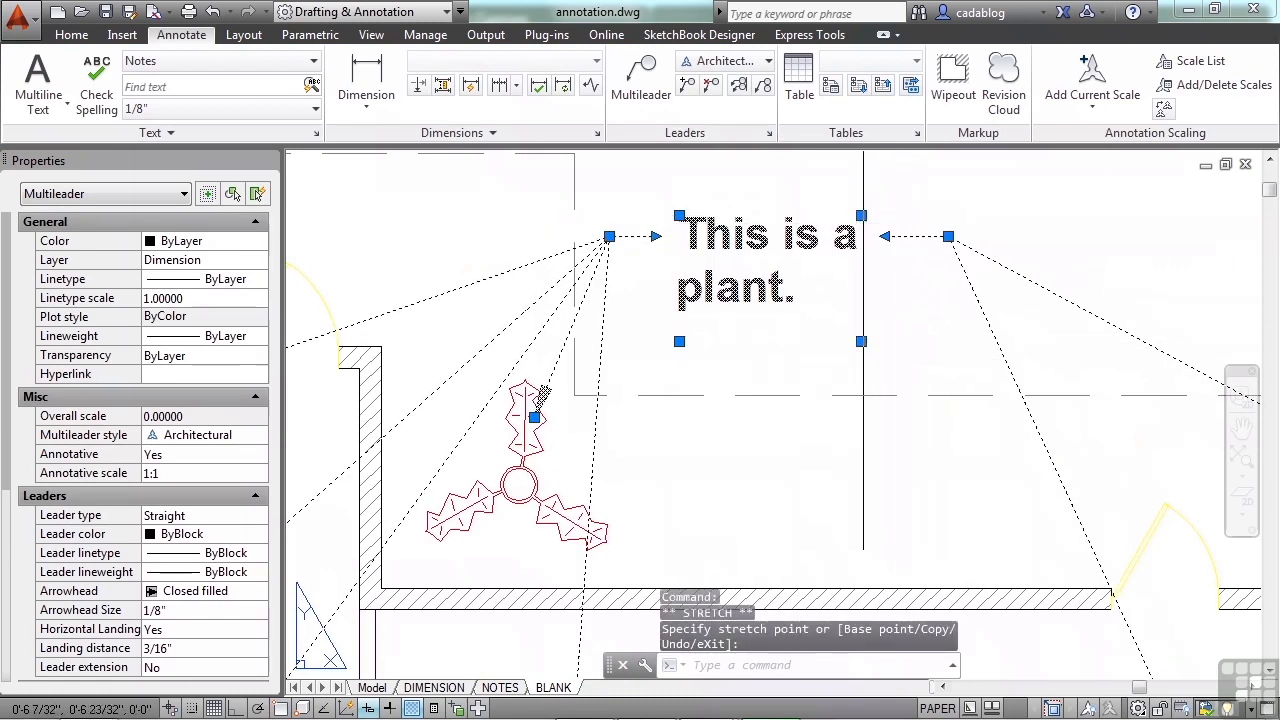
Step: Widen the multileader's text frame by its lower corner grip, and narrow it again to just past "This is a"
left_click(861, 341)
left_click(976, 333)
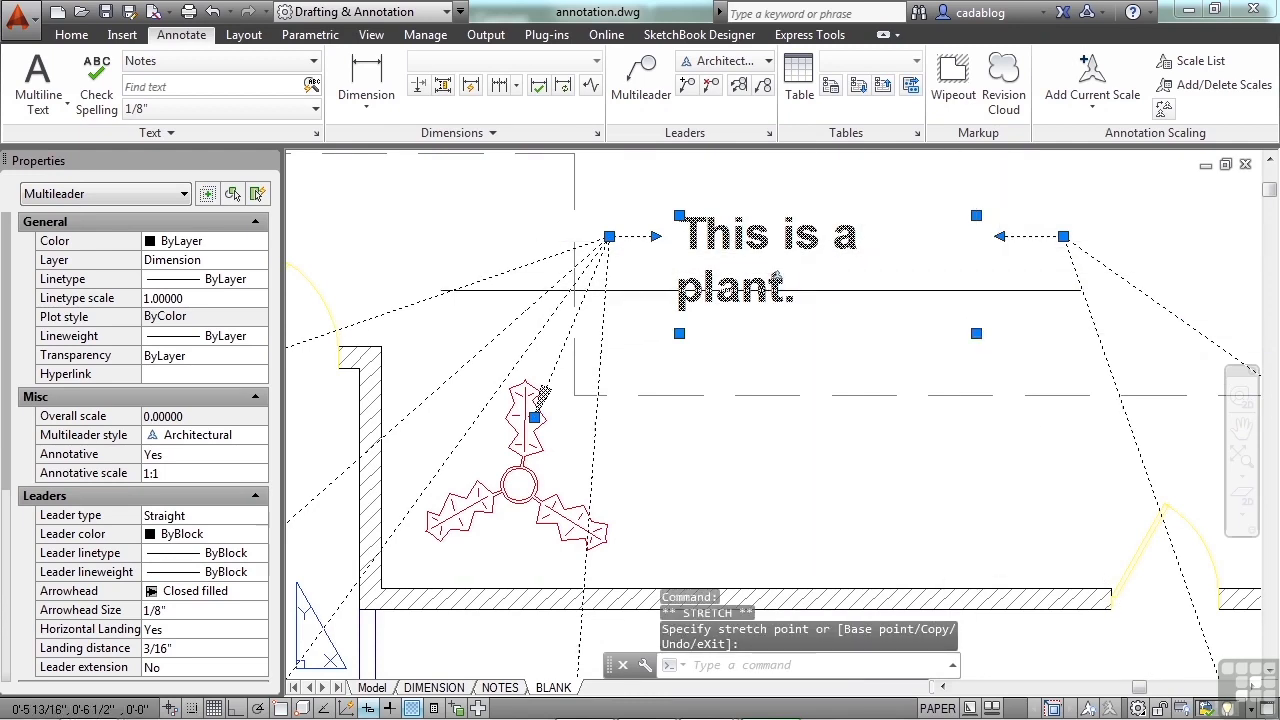
left_click(976, 215)
left_click(867, 214)
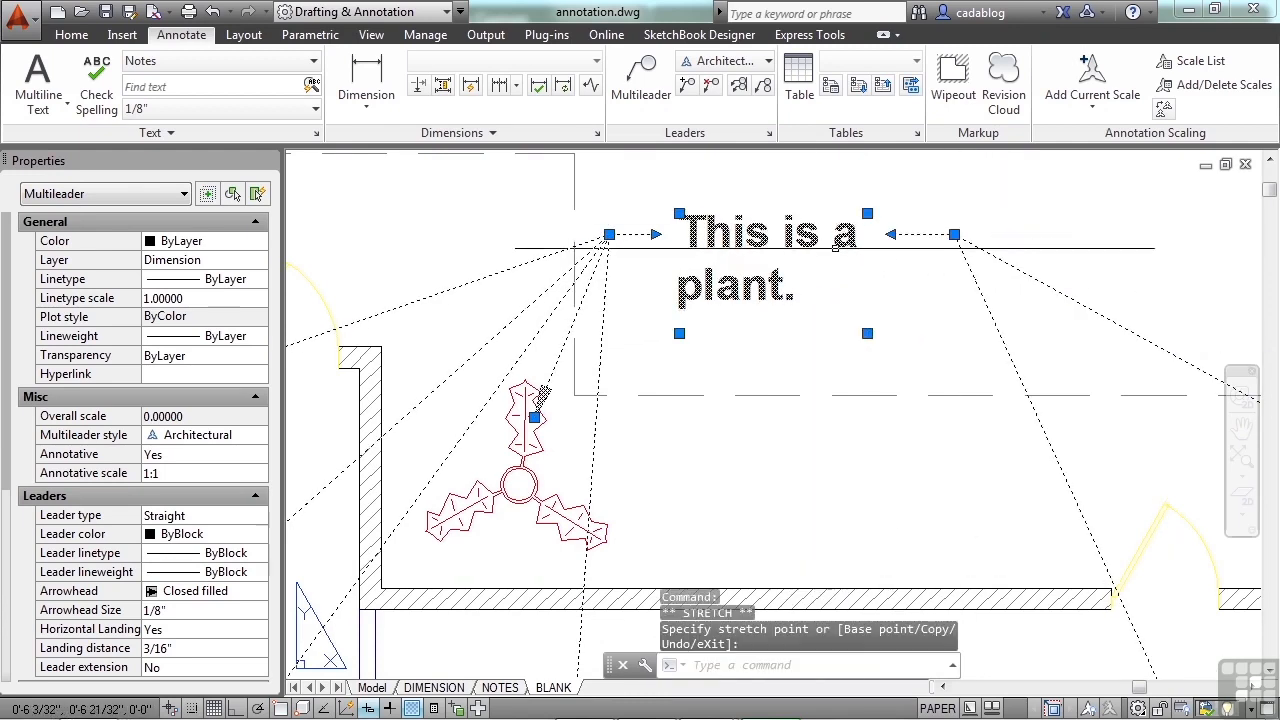
Step: Move the multileader's landing and text above the plan's upper-right plant and on to the blank area beyond the sheet's right edge
left_click(609, 234)
scroll(609, 234, "down", 3)
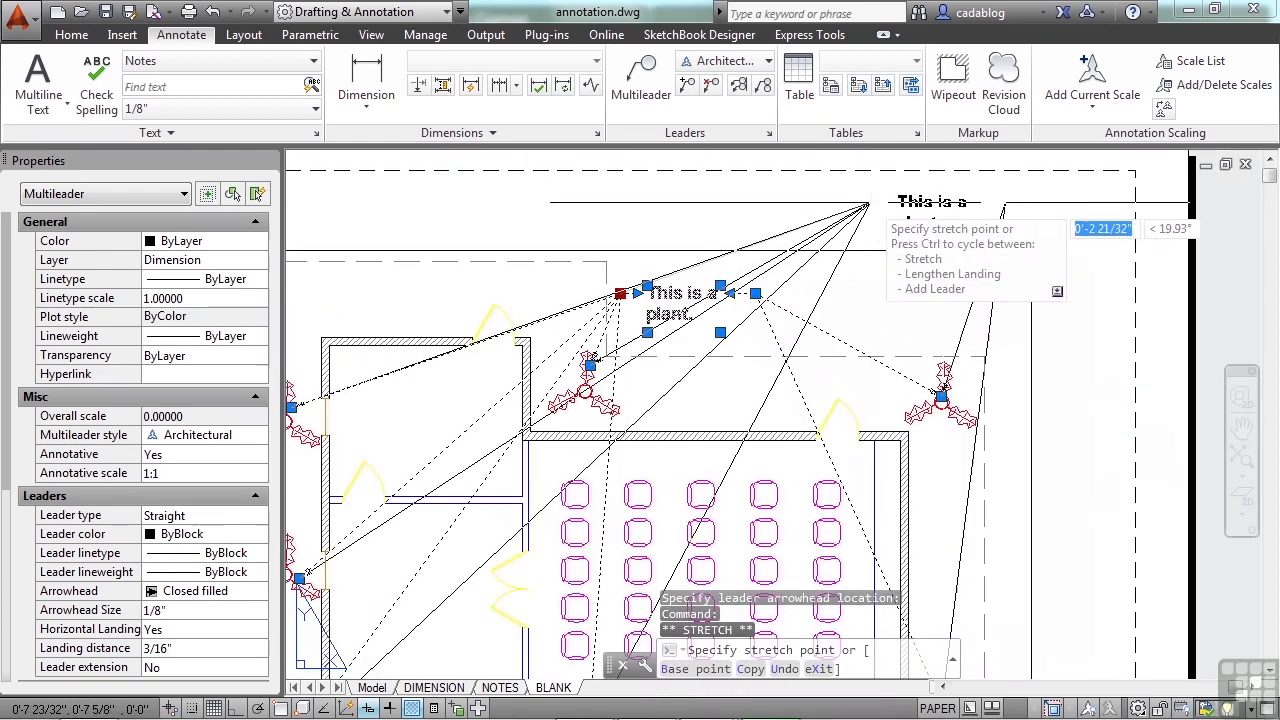
left_click(870, 202)
left_click(870, 202)
scroll(720, 290, "down", 5)
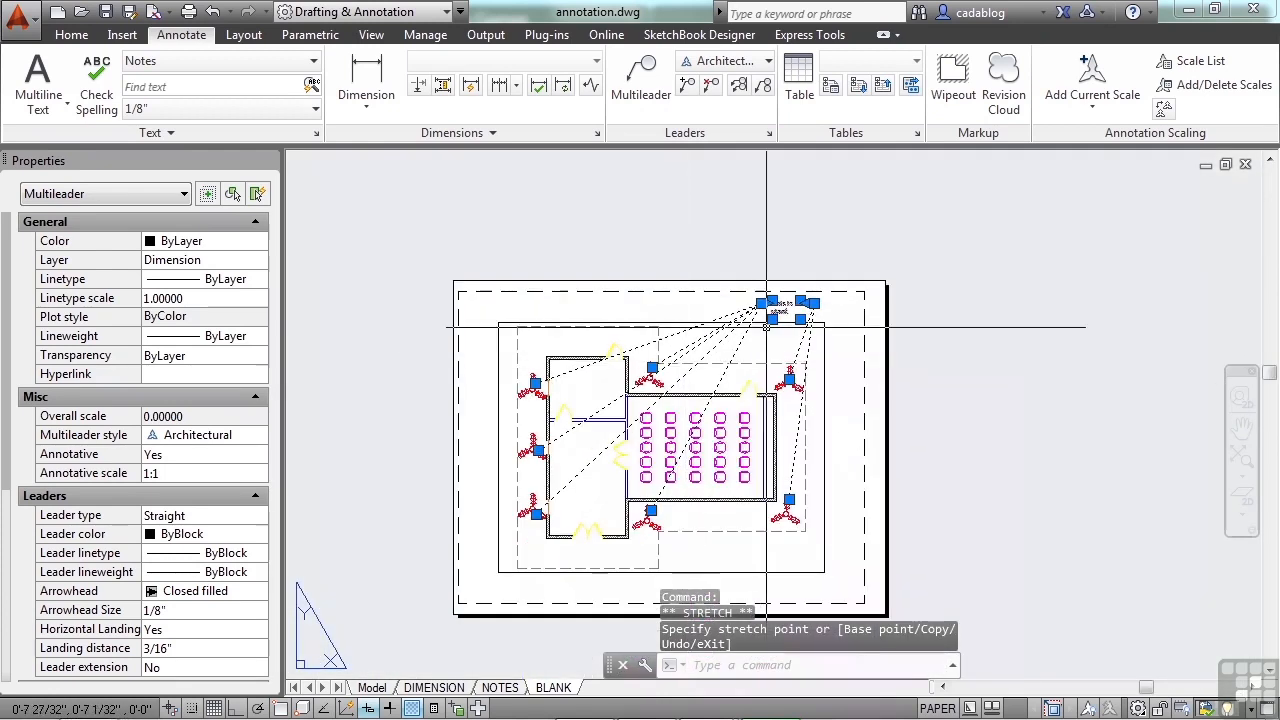
scroll(751, 272, "up", 5)
scroll(790, 320, "down", 5)
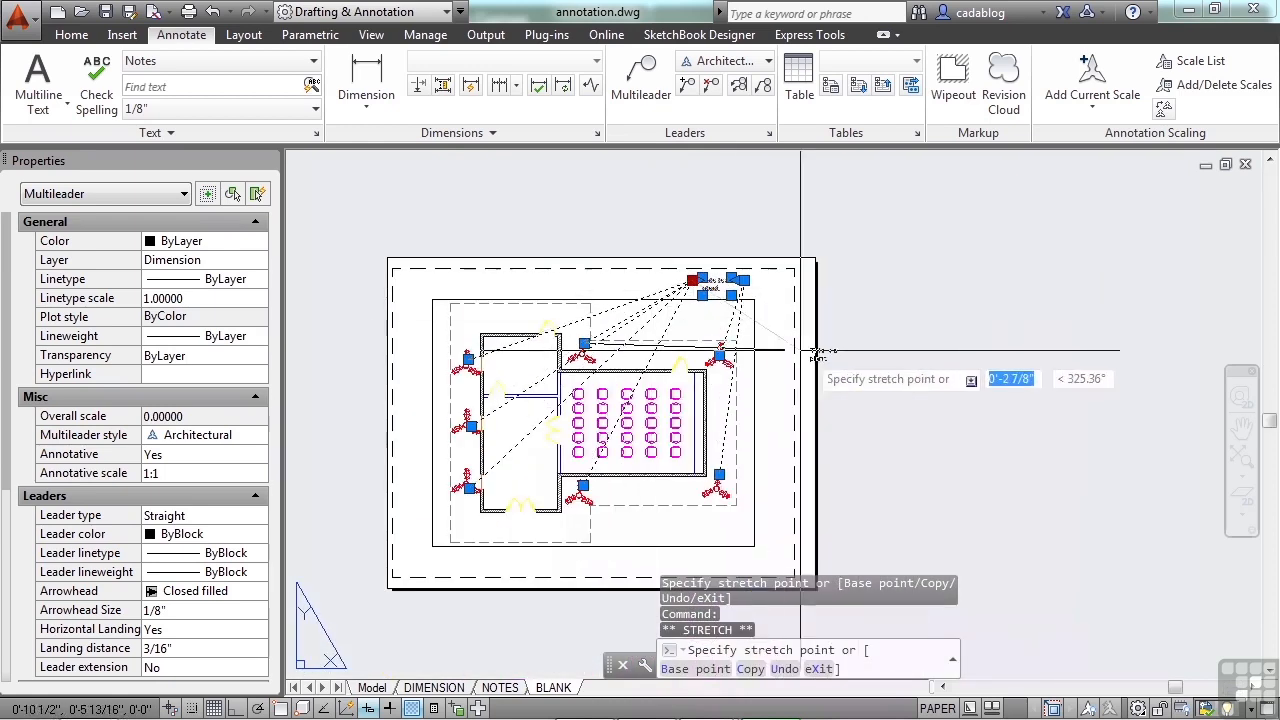
left_click(955, 391)
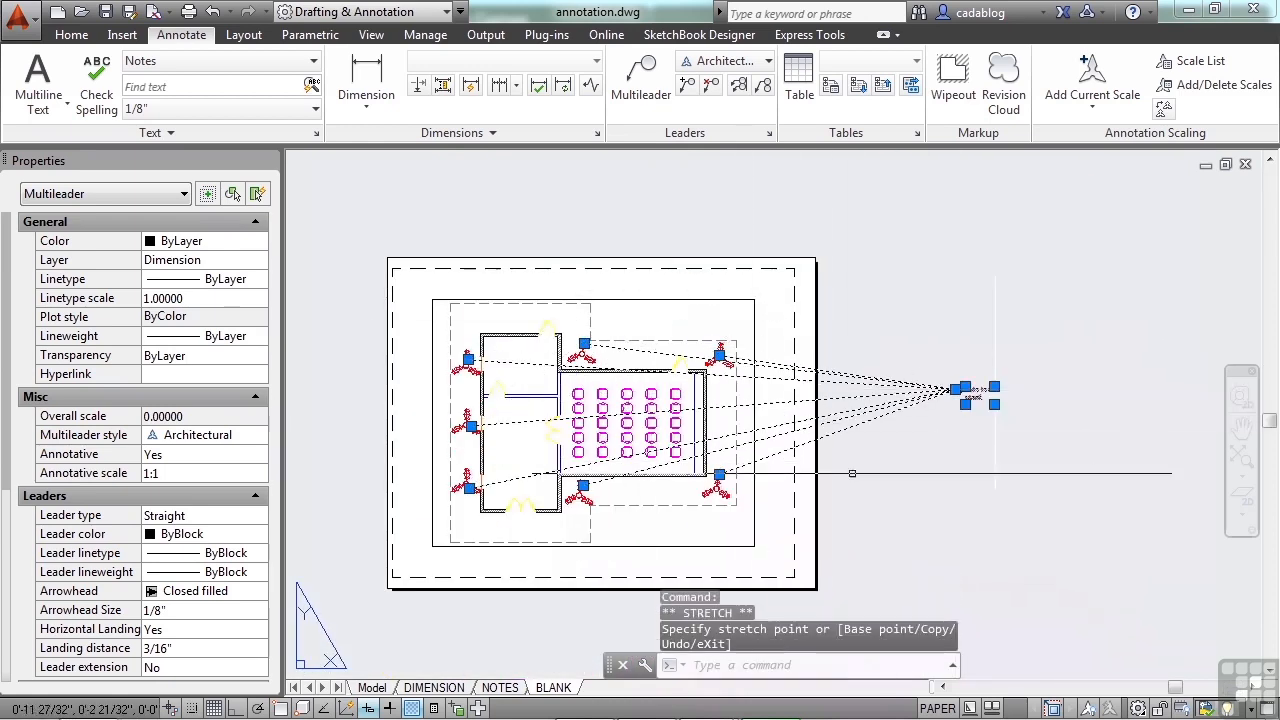
Step: Move the multileader's landing and text from beyond the sheet into the room with the chairs, and deselect it
scroll(995, 388, "up", 5)
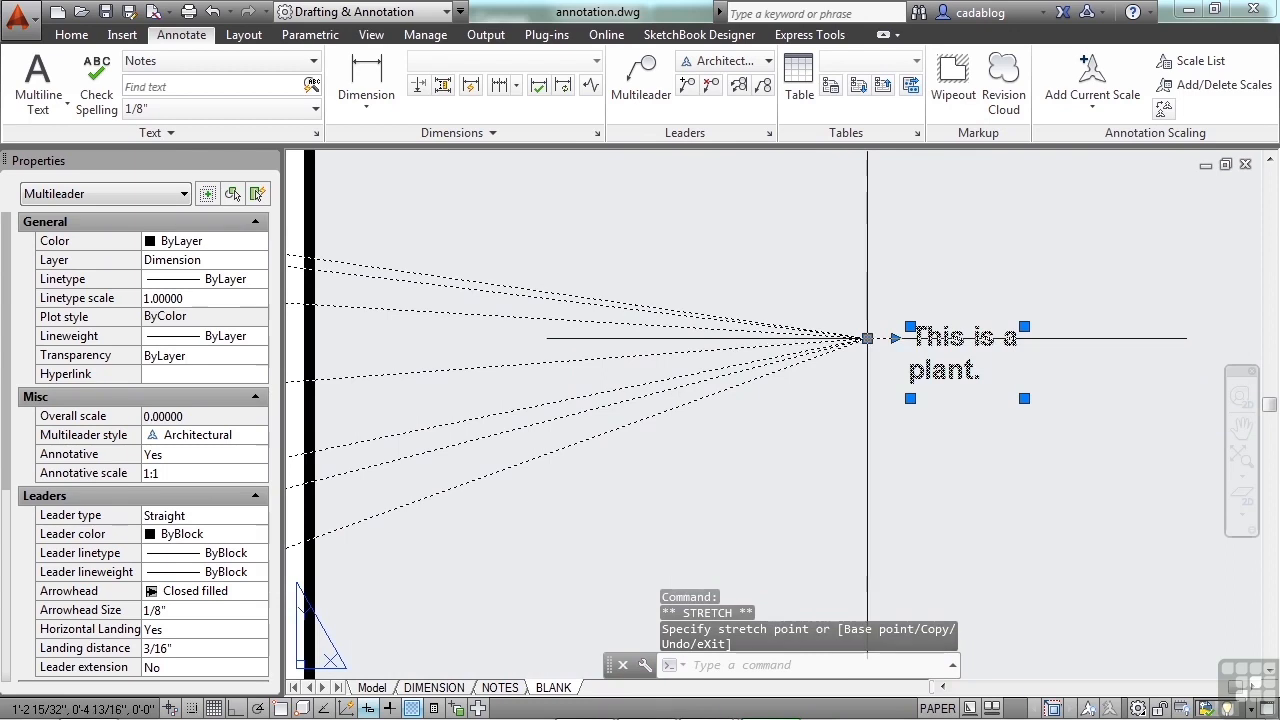
left_click(867, 338)
scroll(867, 338, "down", 5)
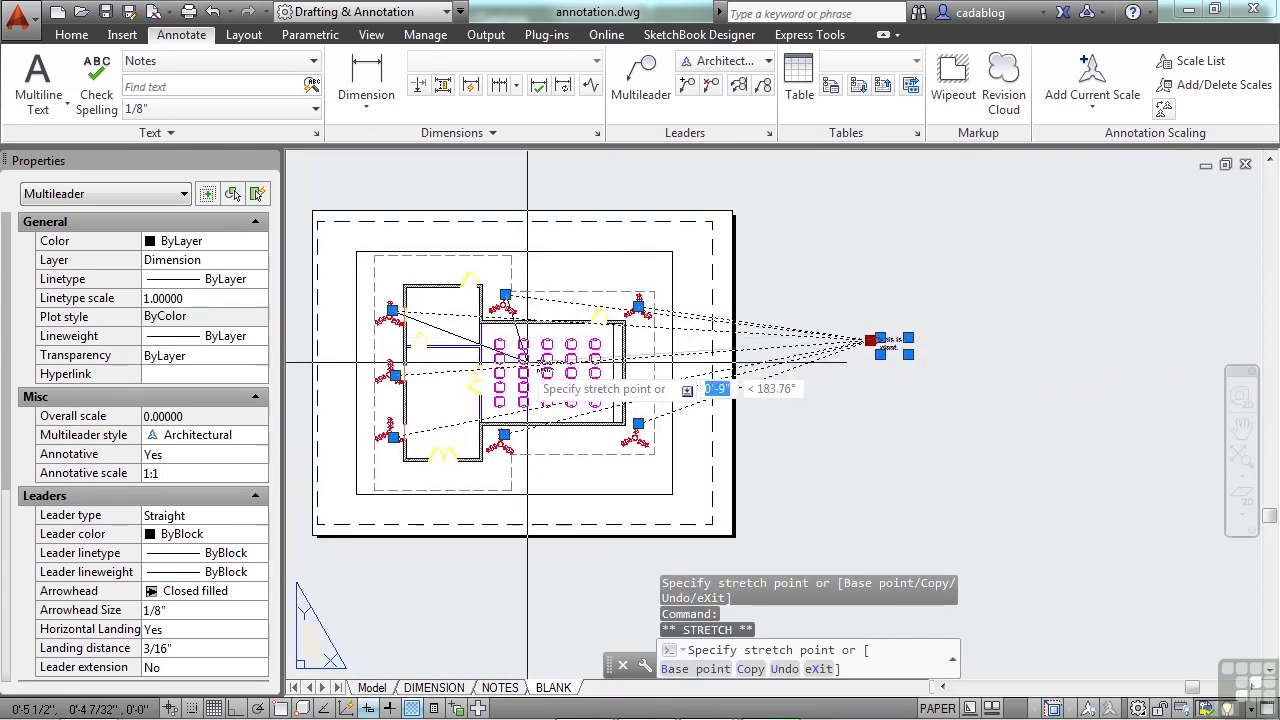
scroll(504, 380, "up", 5)
left_click(488, 338)
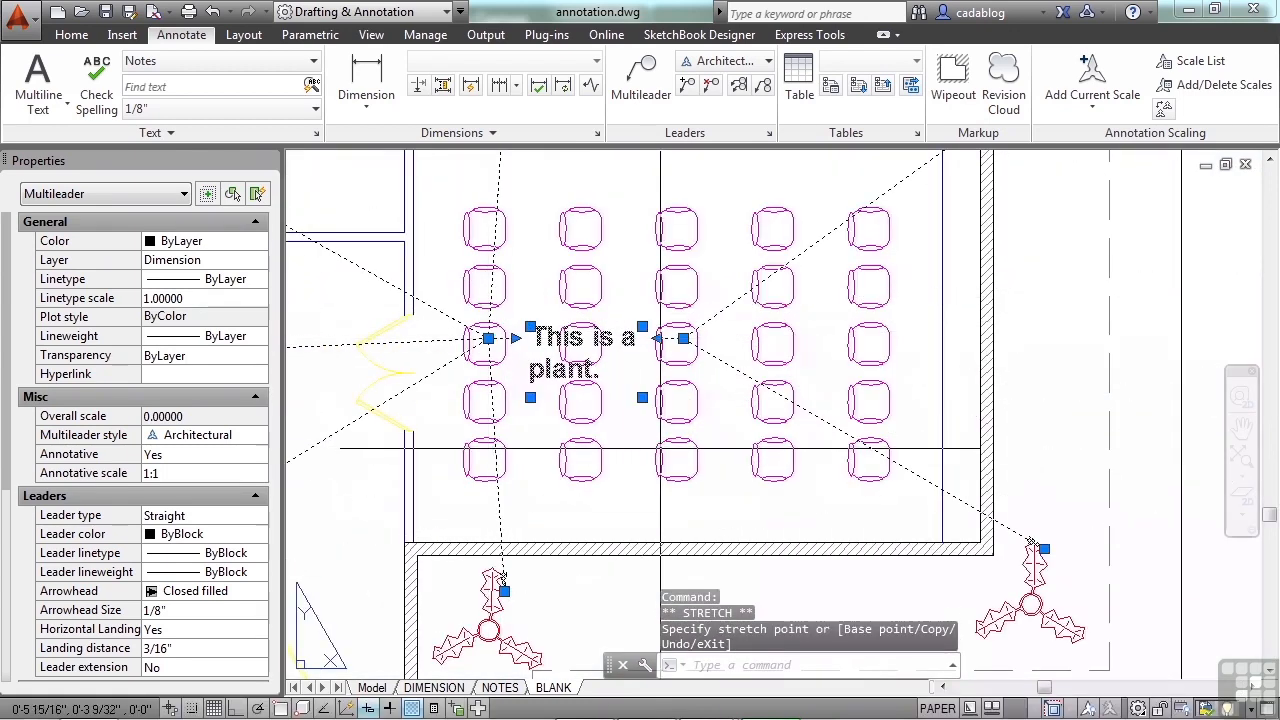
key("Escape")
scroll(890, 342, "down", 2)
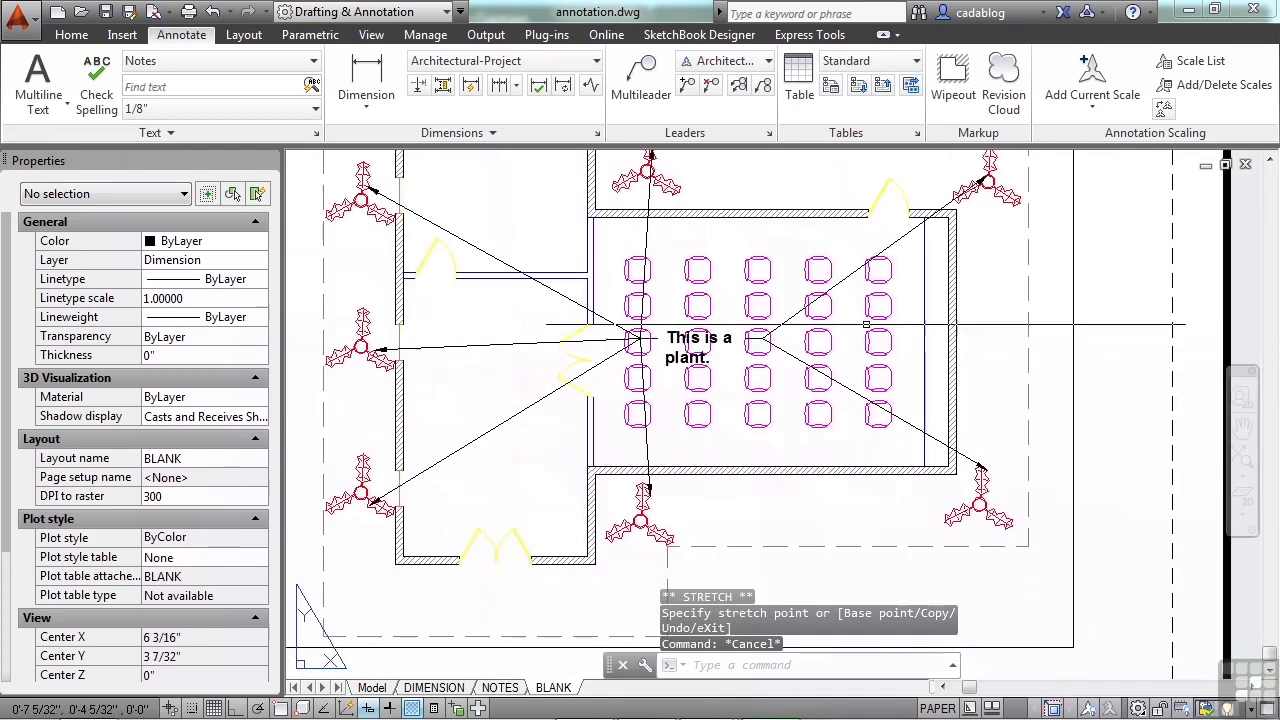
Step: Remove all leaders from the multileader except the one pointing to the upper-middle plant
mouse_move(826, 300)
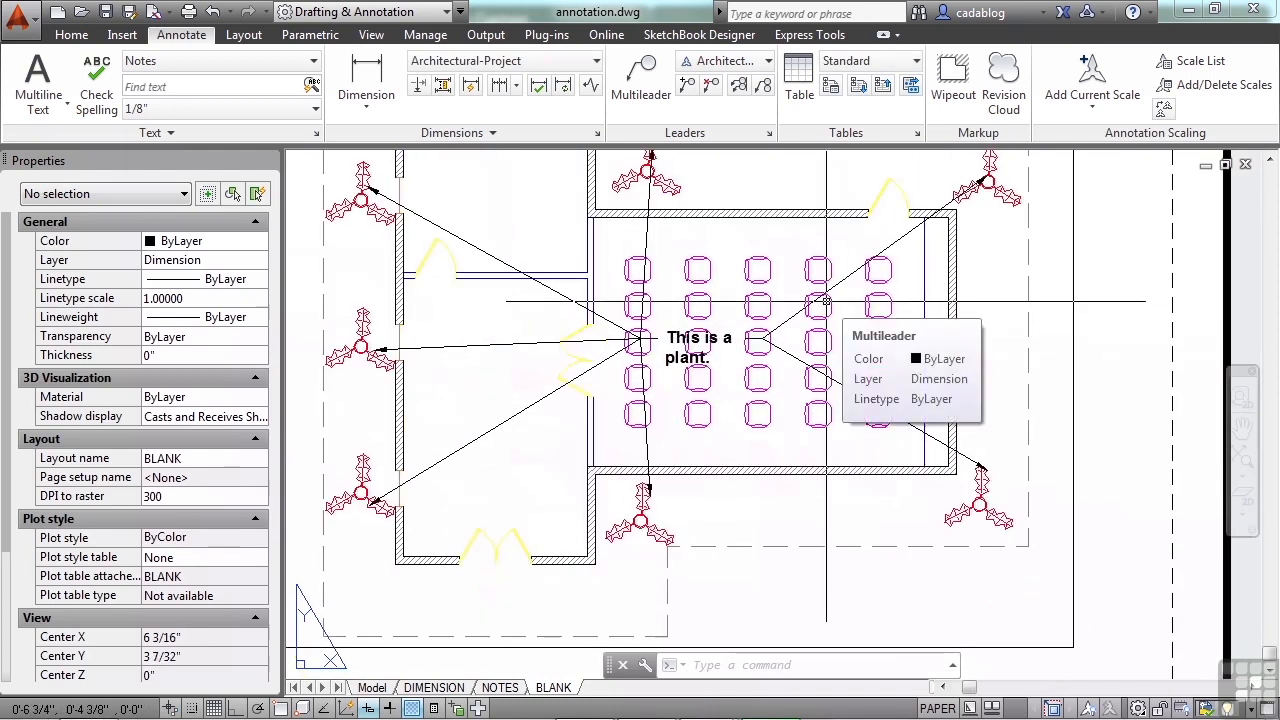
left_click(793, 355)
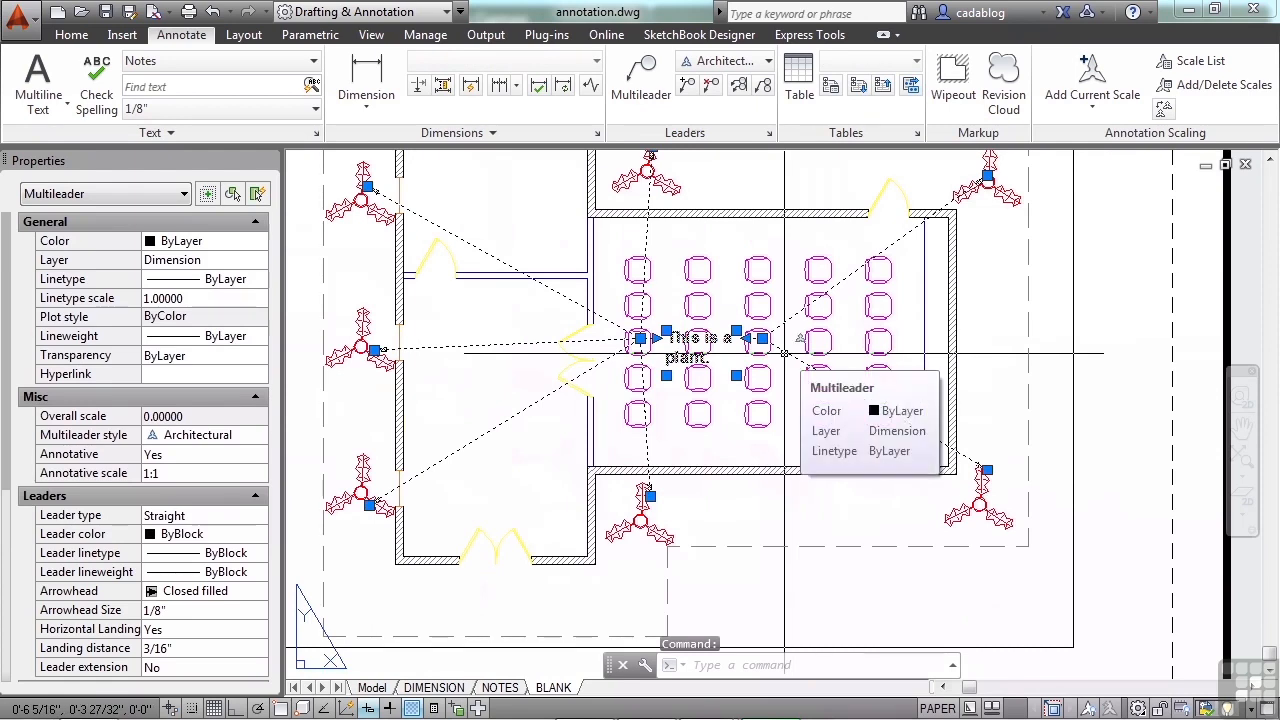
right_click(785, 352)
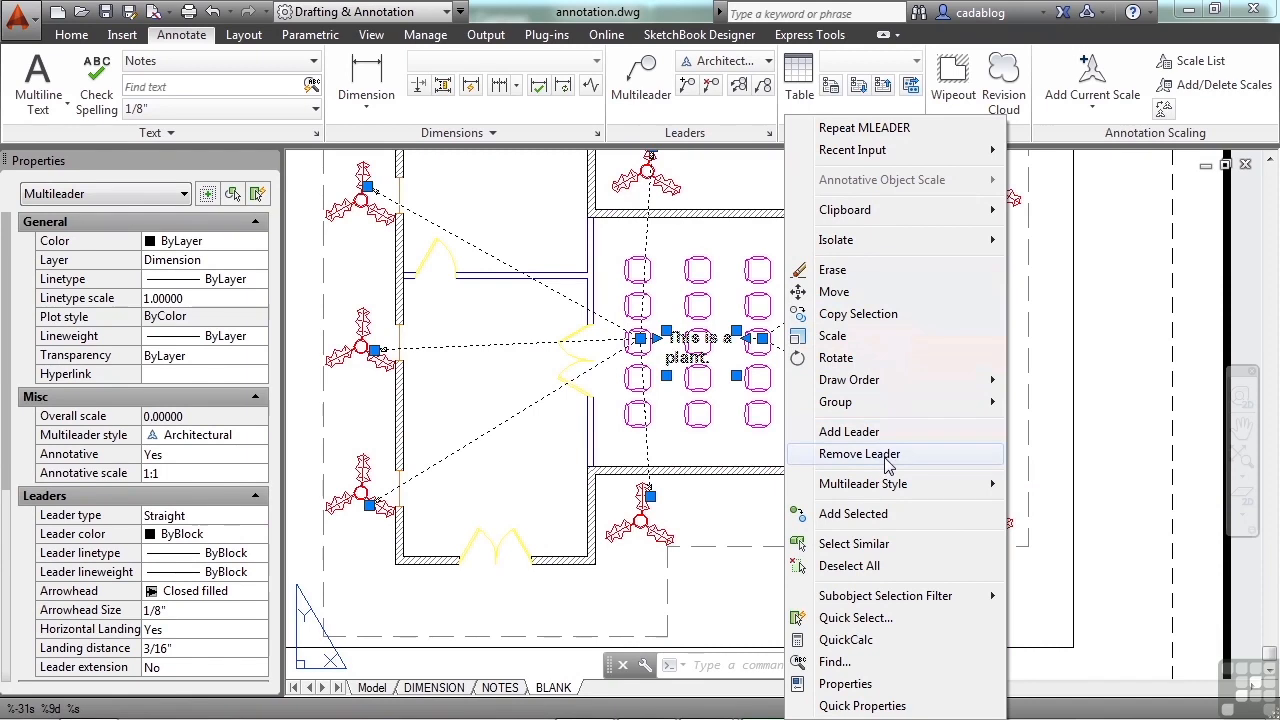
left_click(859, 454)
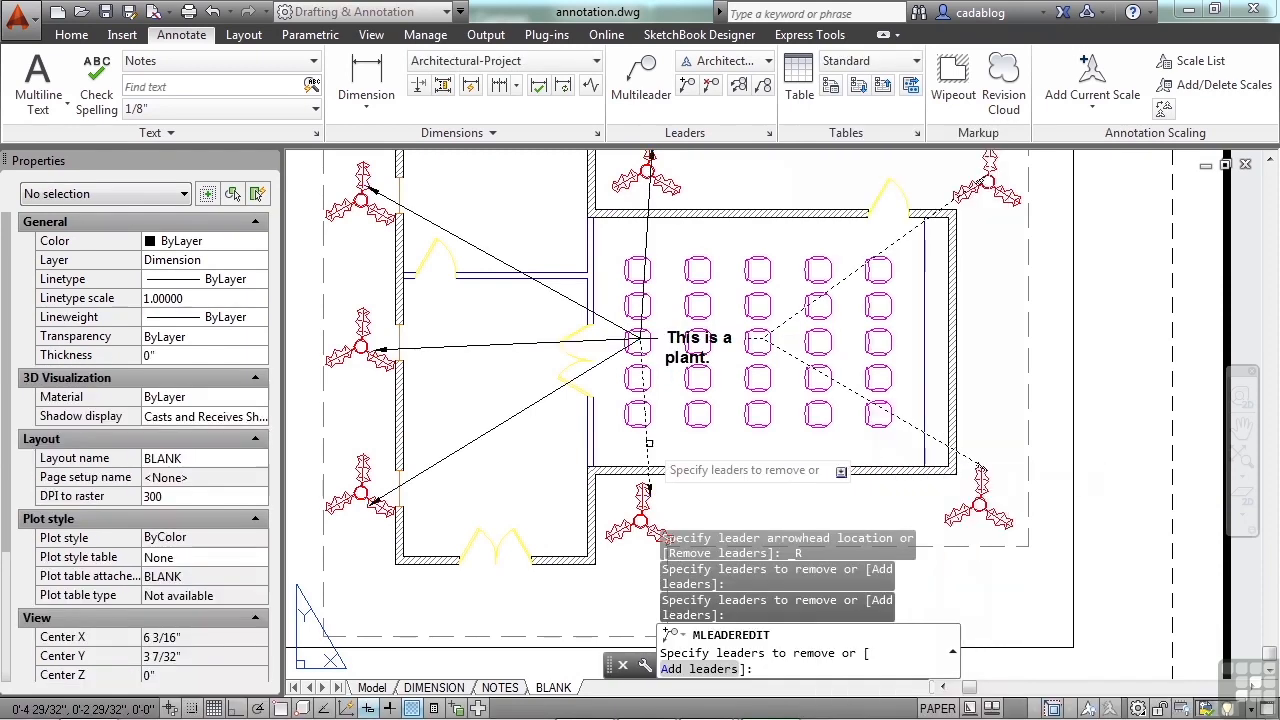
left_click(545, 393)
left_click(512, 346)
left_click(557, 292)
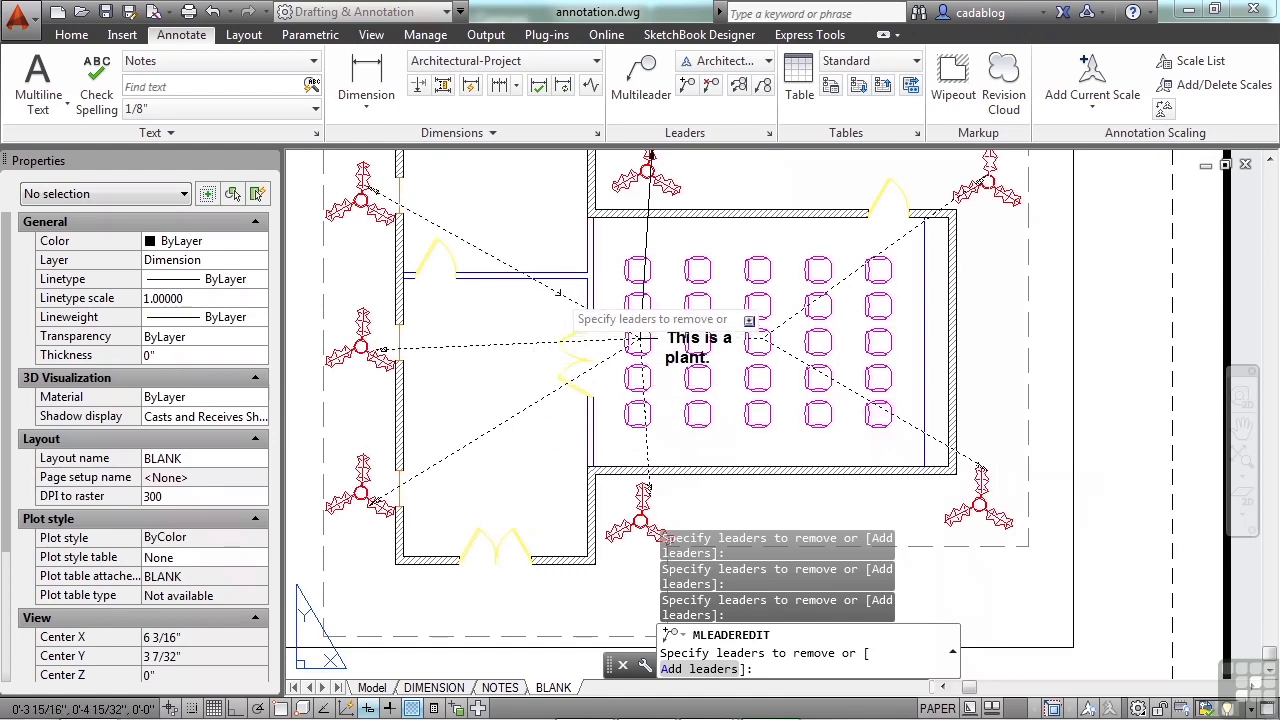
key("Return")
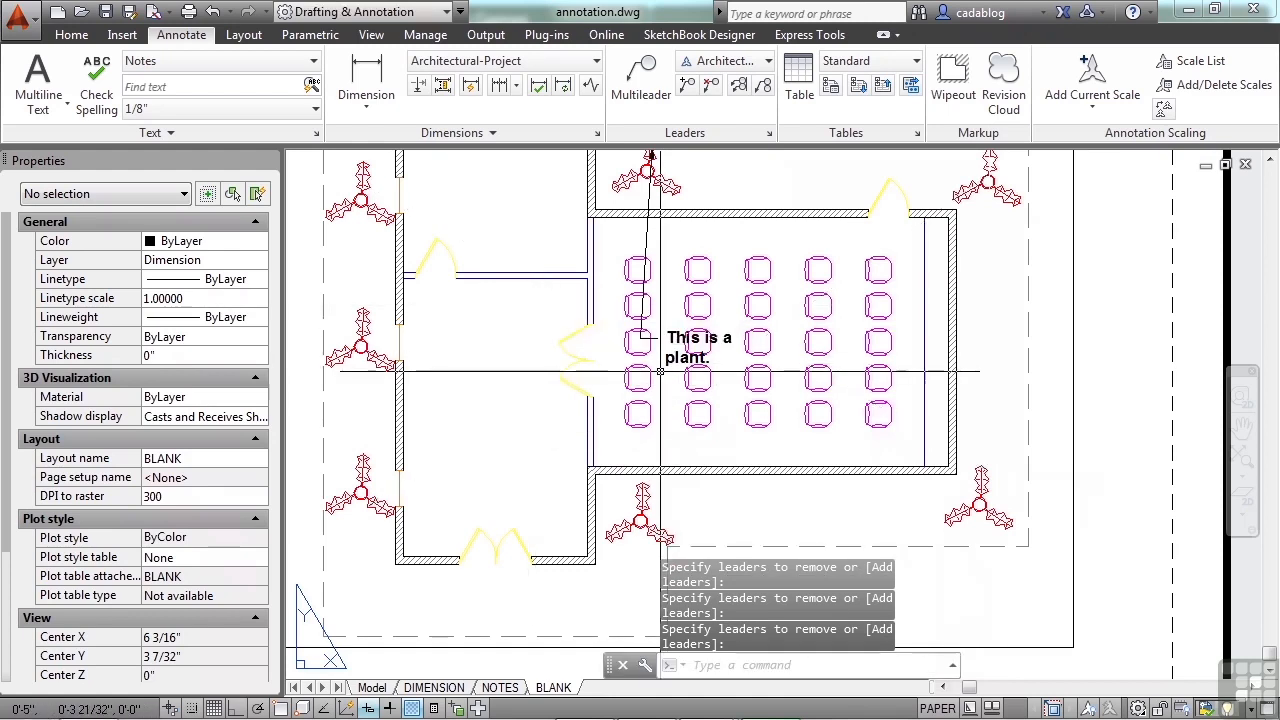
scroll(675, 380, "up", 4)
left_click(680, 349)
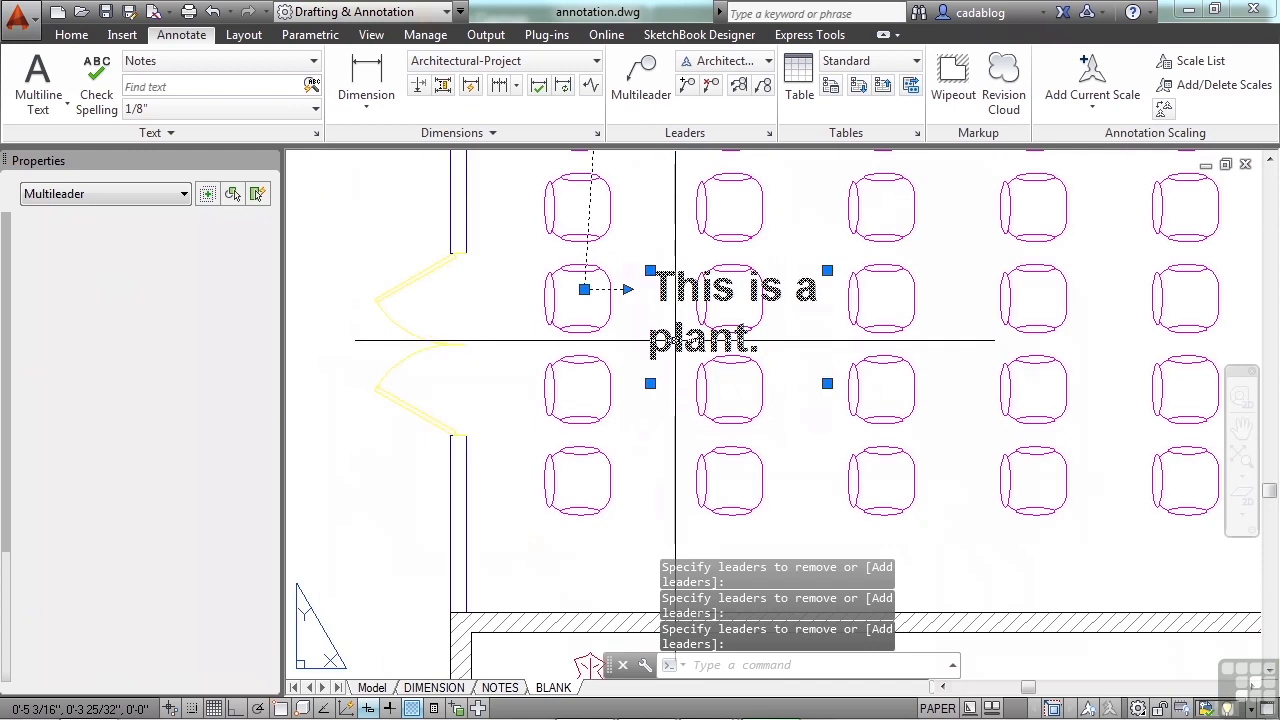
right_click(679, 347)
mouse_move(790, 485)
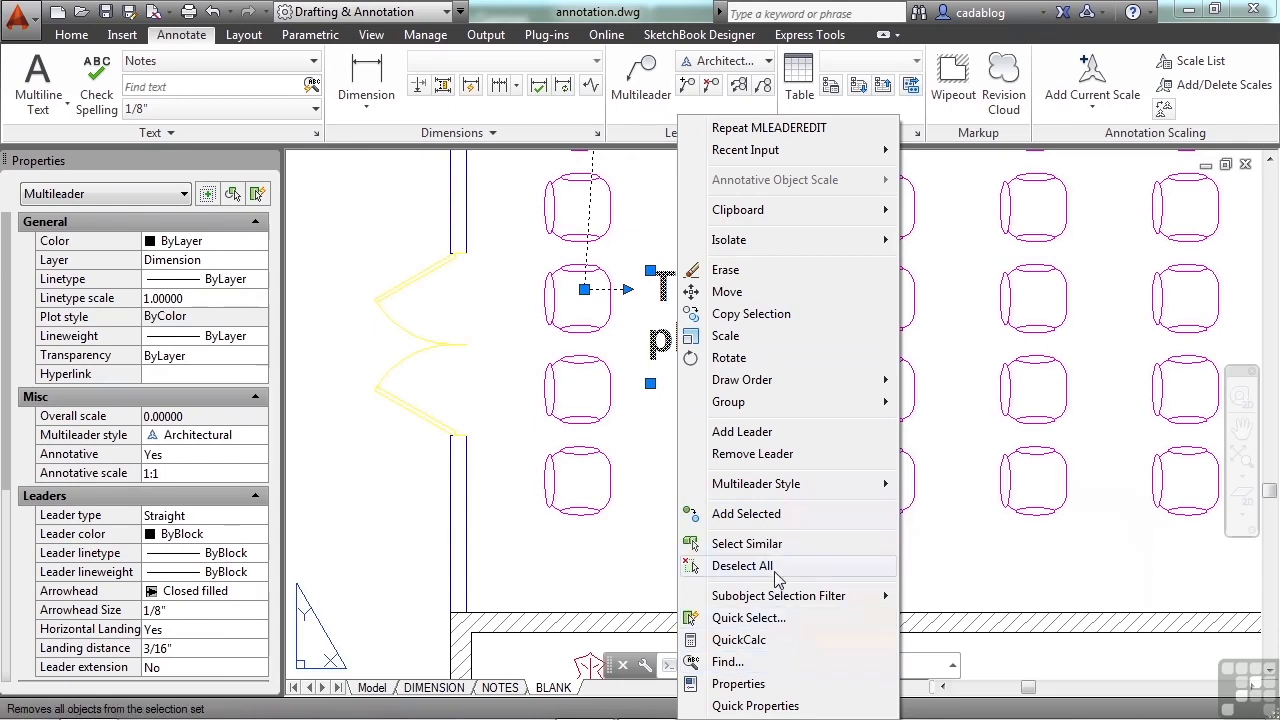
left_click(603, 588)
key("Escape")
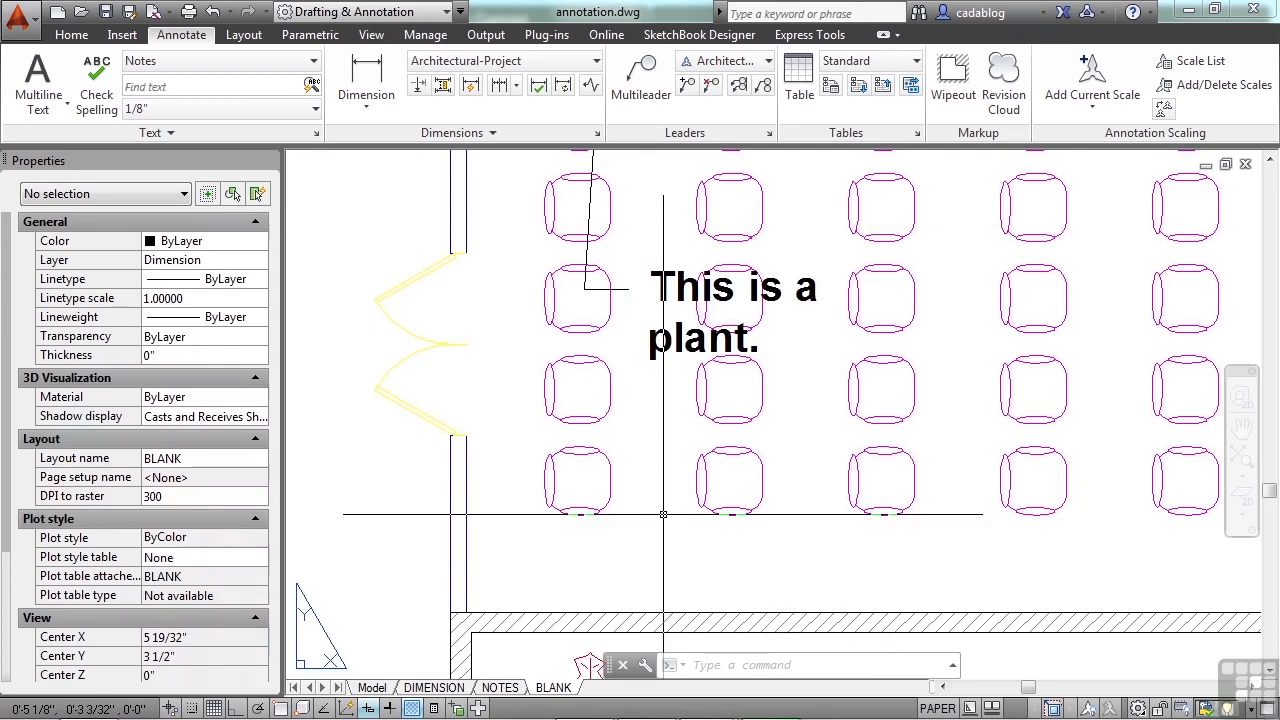
Step: Open the Multileader Style Manager and preview the Standard, Annotative and Architectural styles
left_click(770, 137)
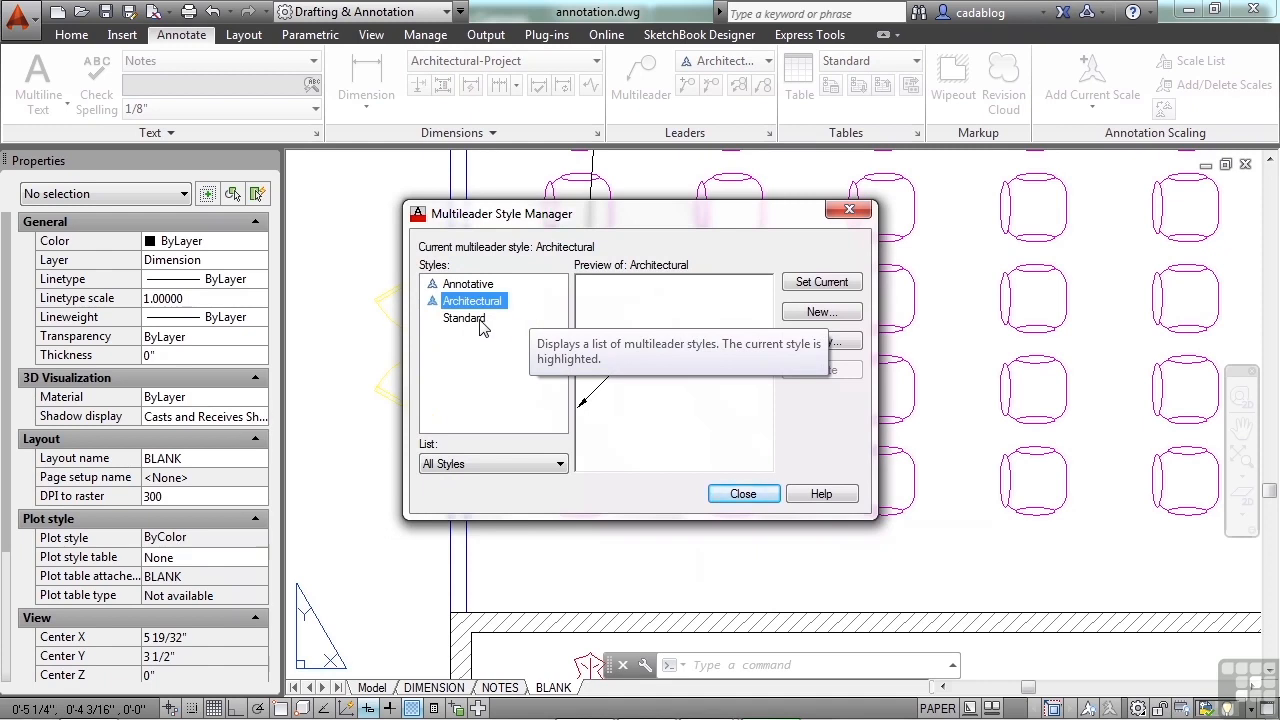
left_click(465, 318)
left_click(485, 286)
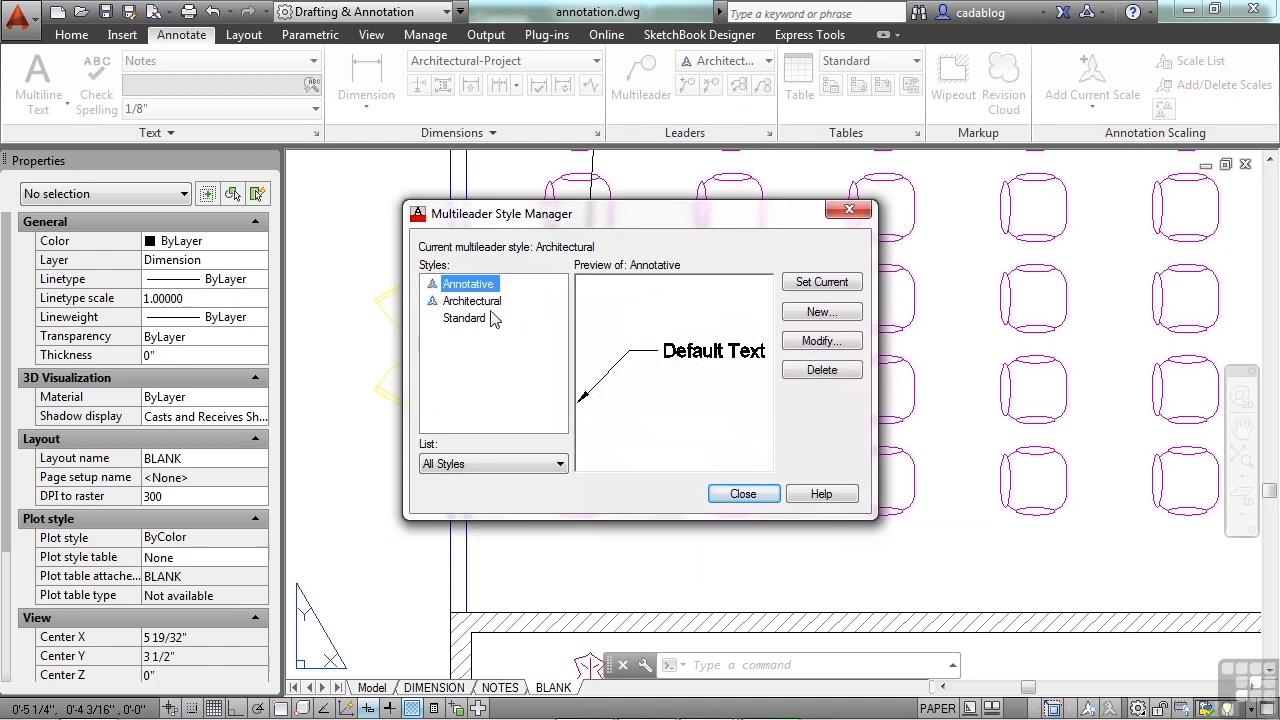
left_click(489, 304)
left_click(474, 322)
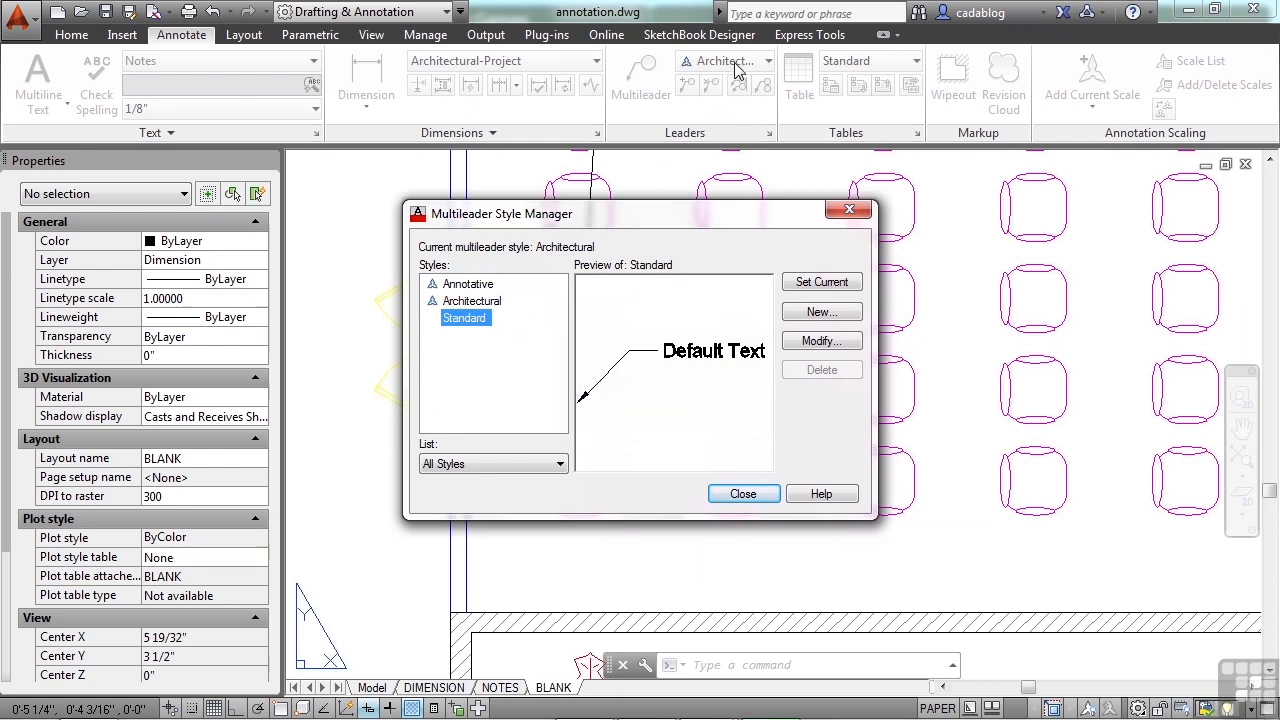
Step: Open the Architectural multileader style for modification and look over its leader structure and leader format settings
left_click(474, 303)
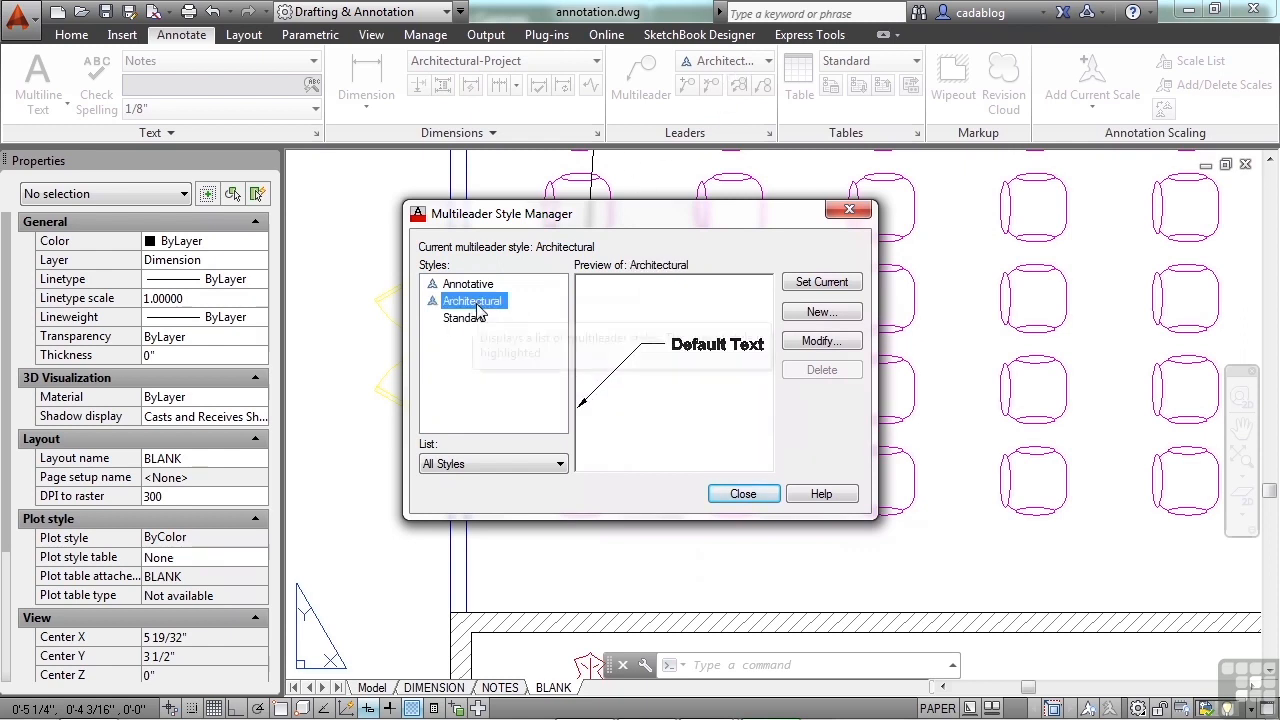
left_click(820, 342)
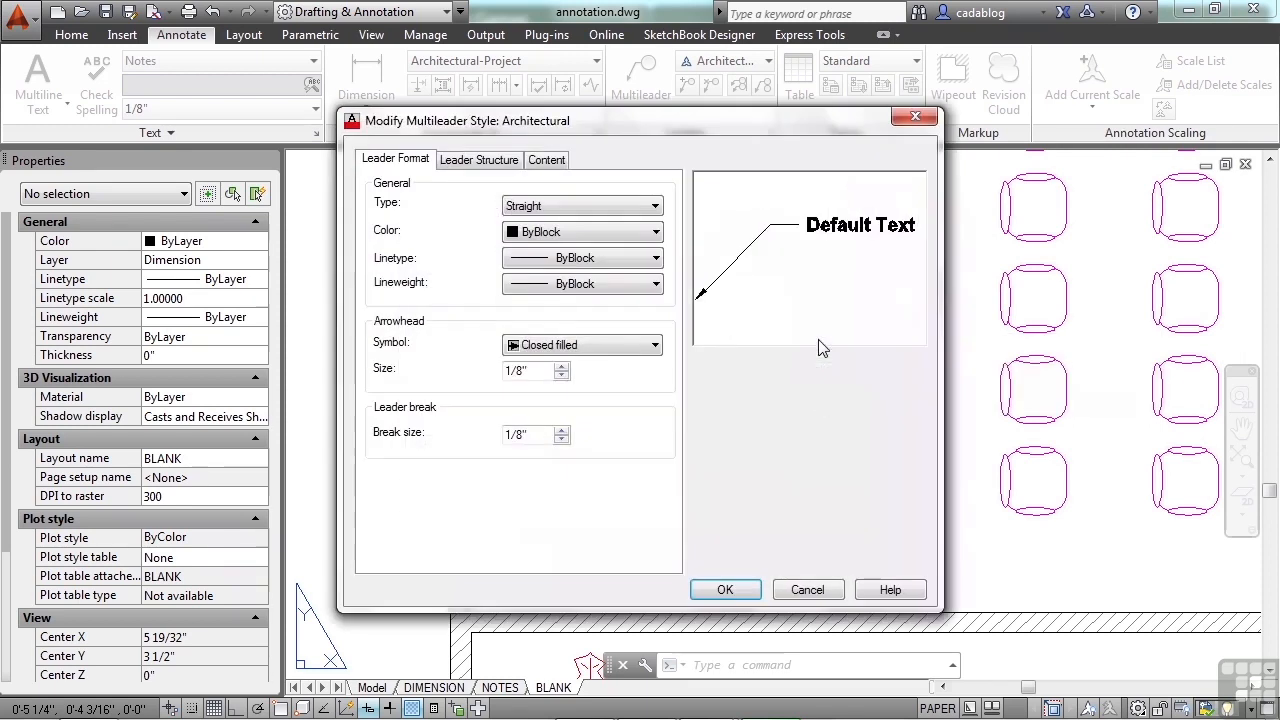
left_click(549, 162)
left_click(494, 162)
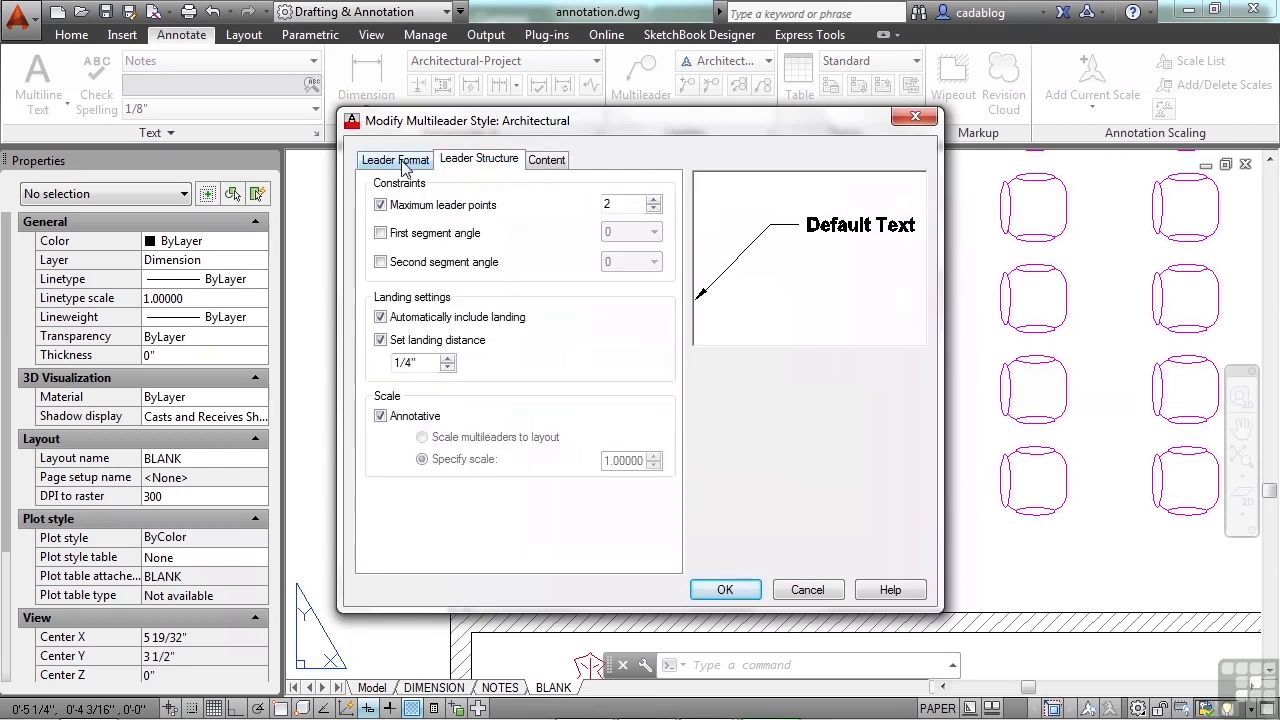
left_click(406, 162)
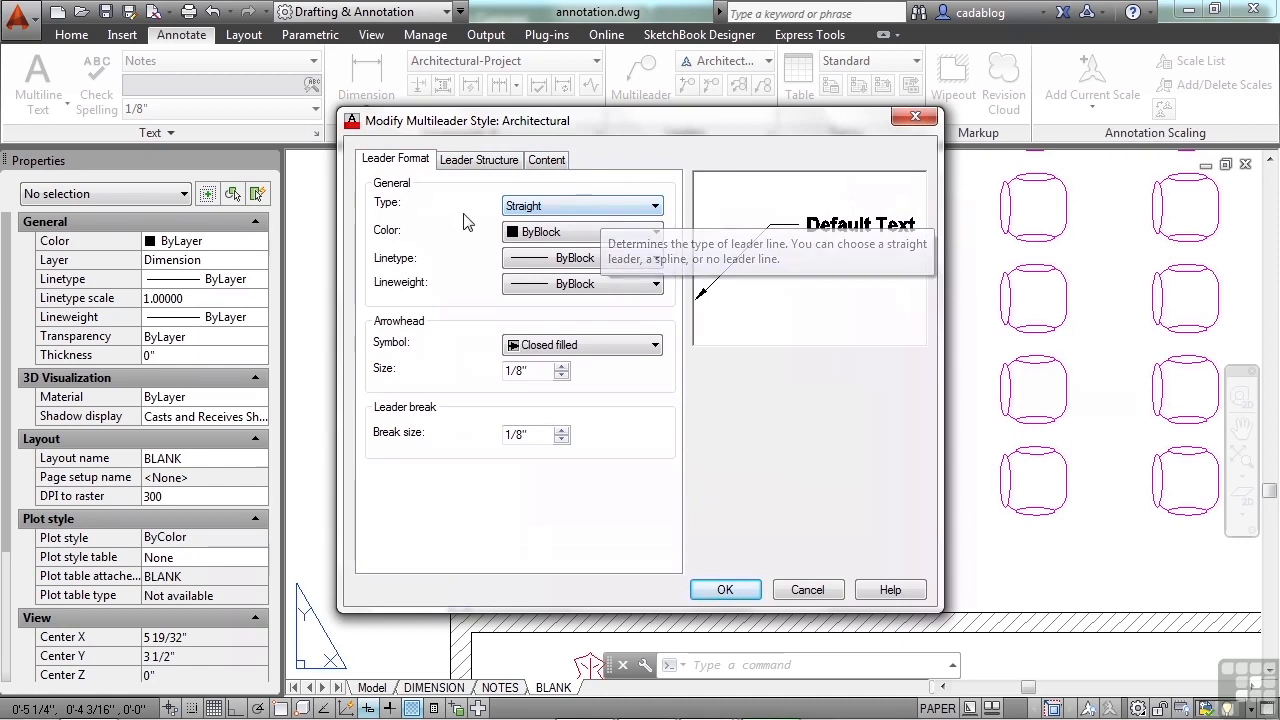
Step: Try the Spline and None leader types, return the type to Straight, and look through the available arrowhead symbols
left_click(573, 212)
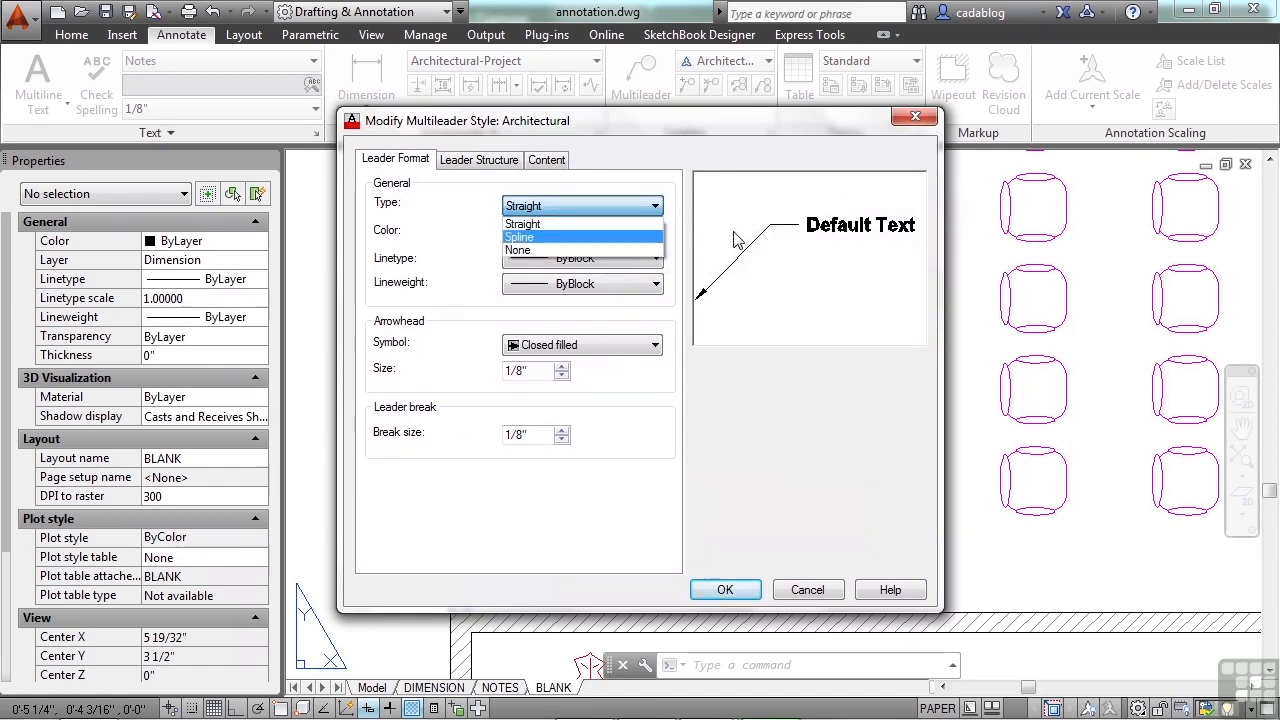
key("Return")
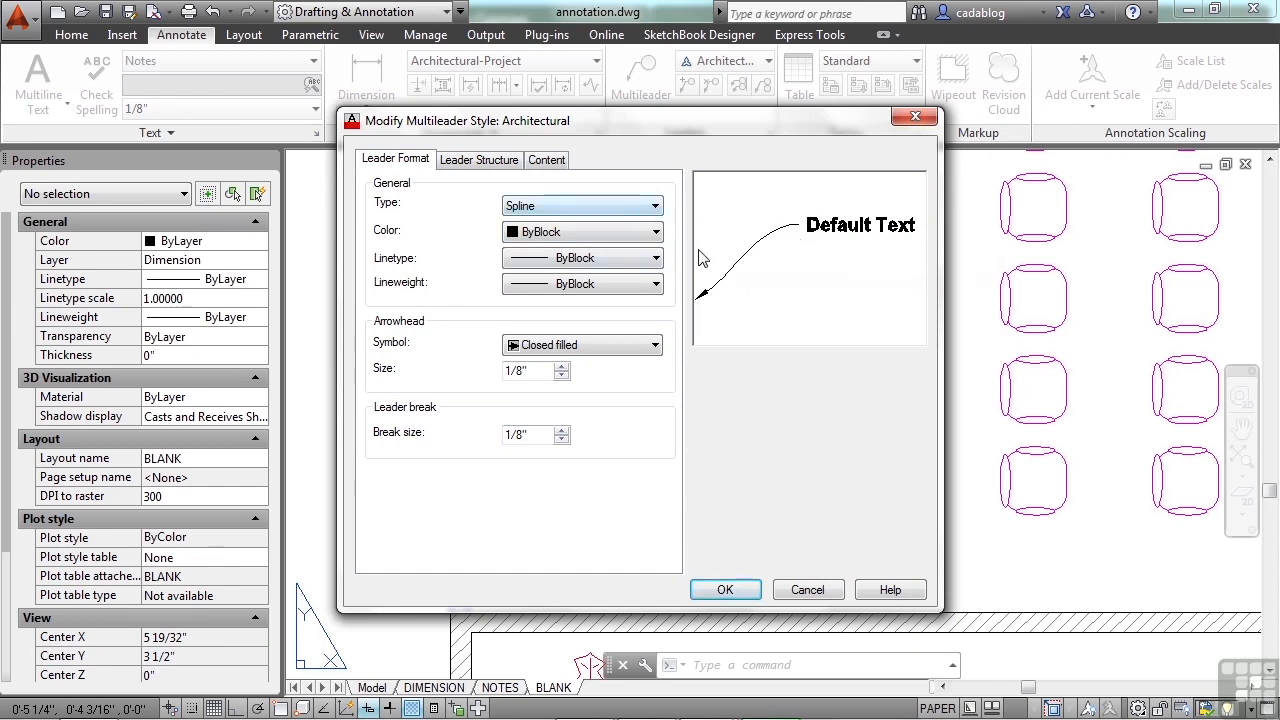
left_click(655, 208)
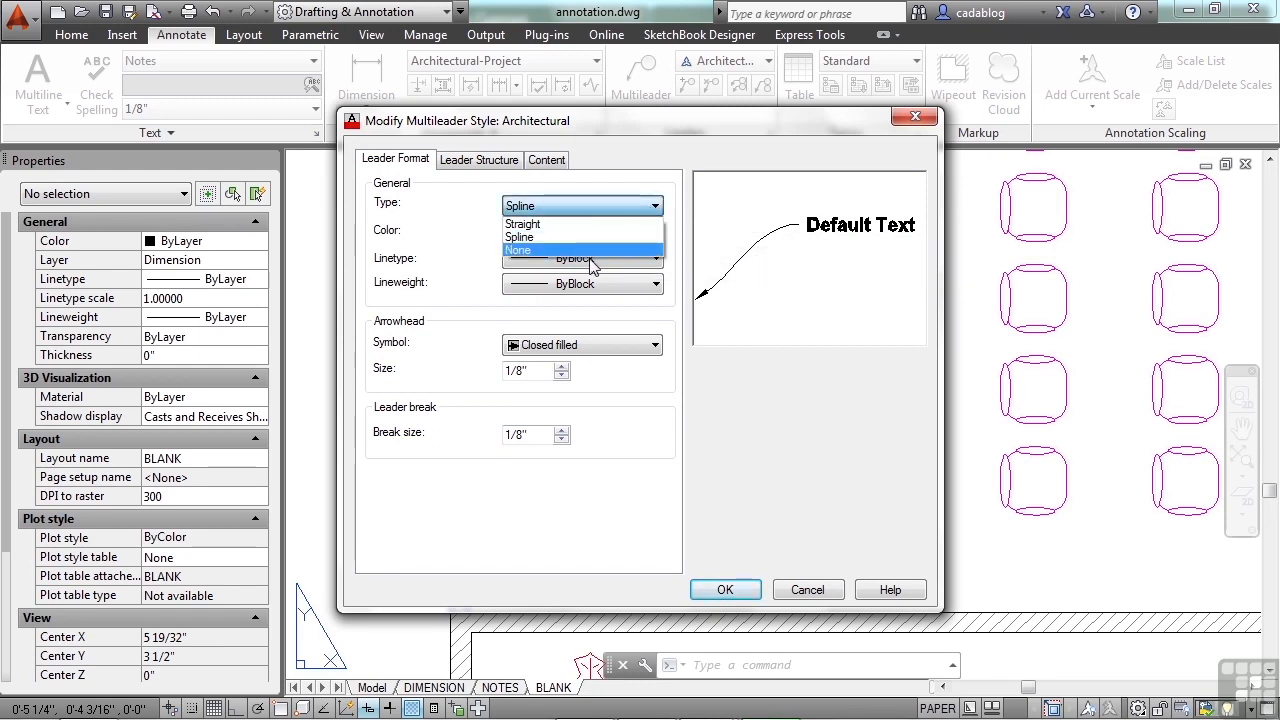
left_click(603, 250)
left_click(655, 206)
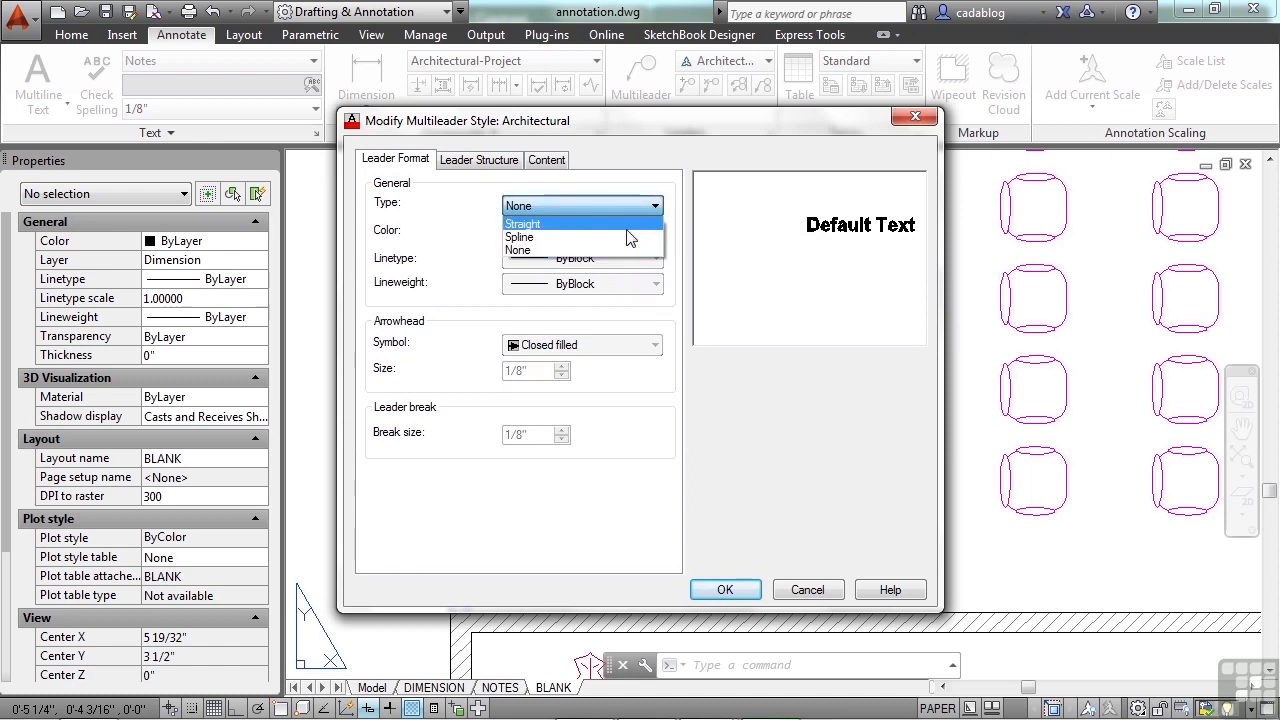
left_click(626, 229)
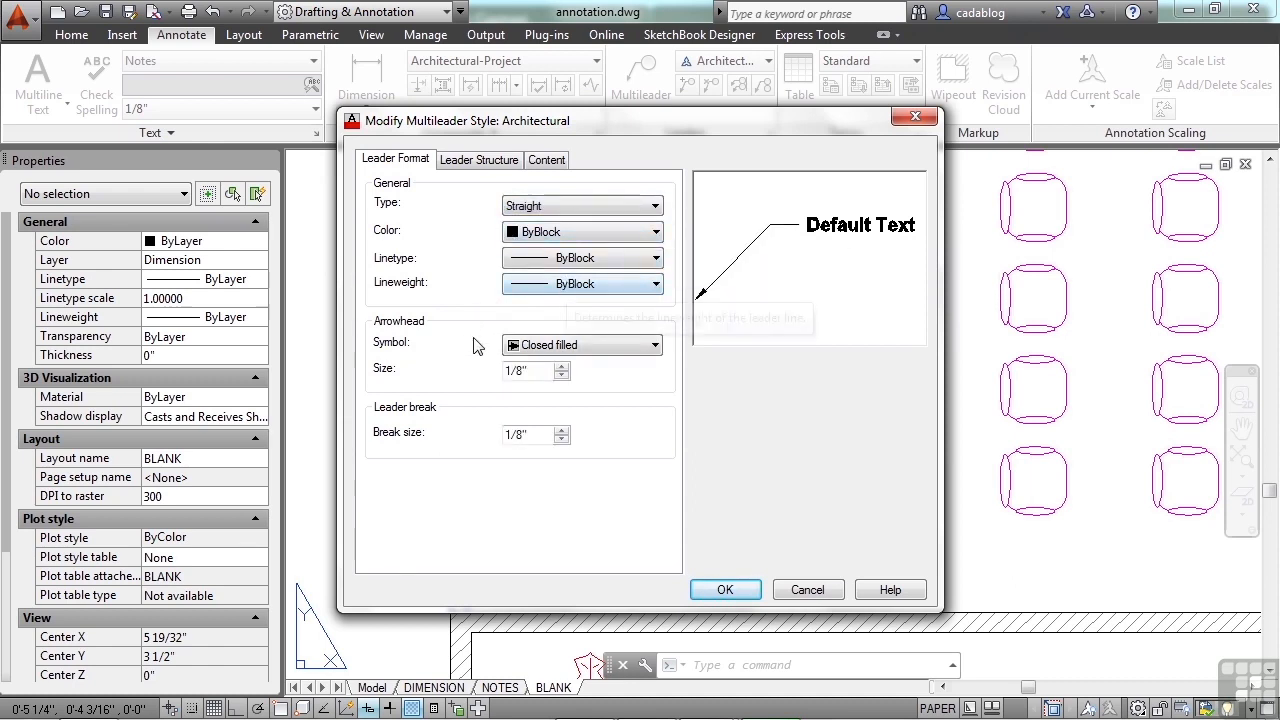
left_click(655, 345)
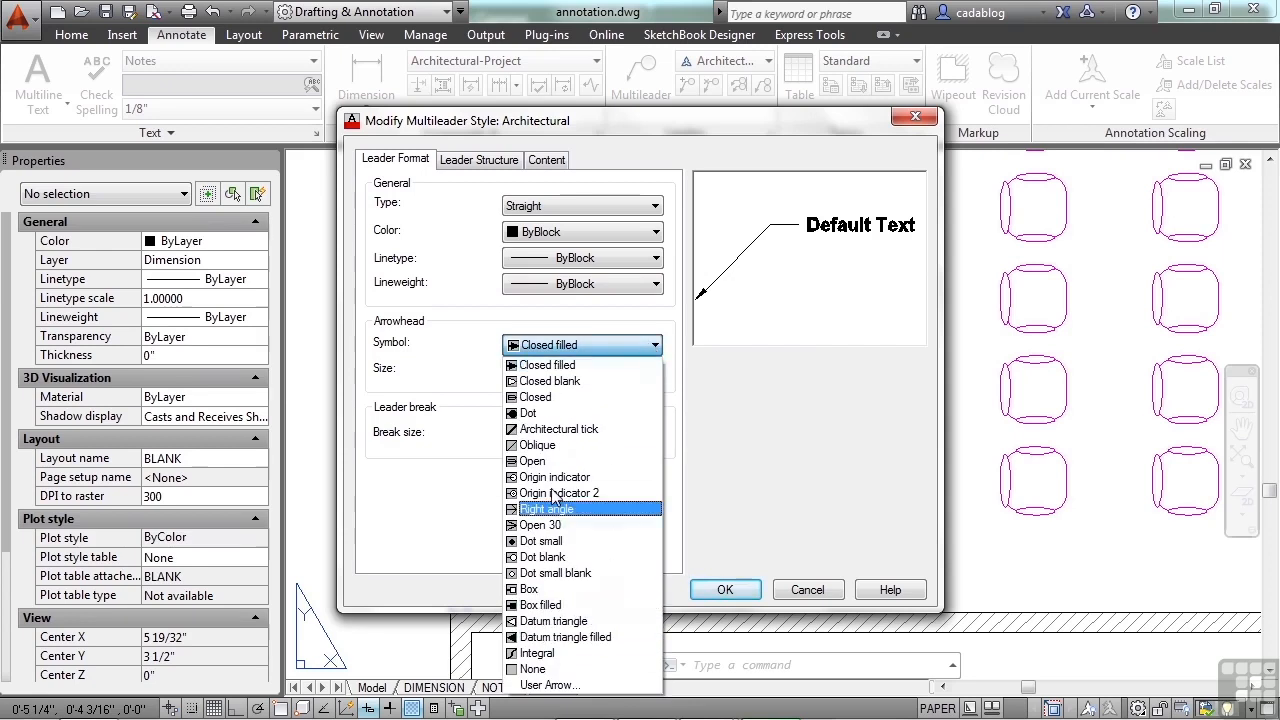
left_click(447, 376)
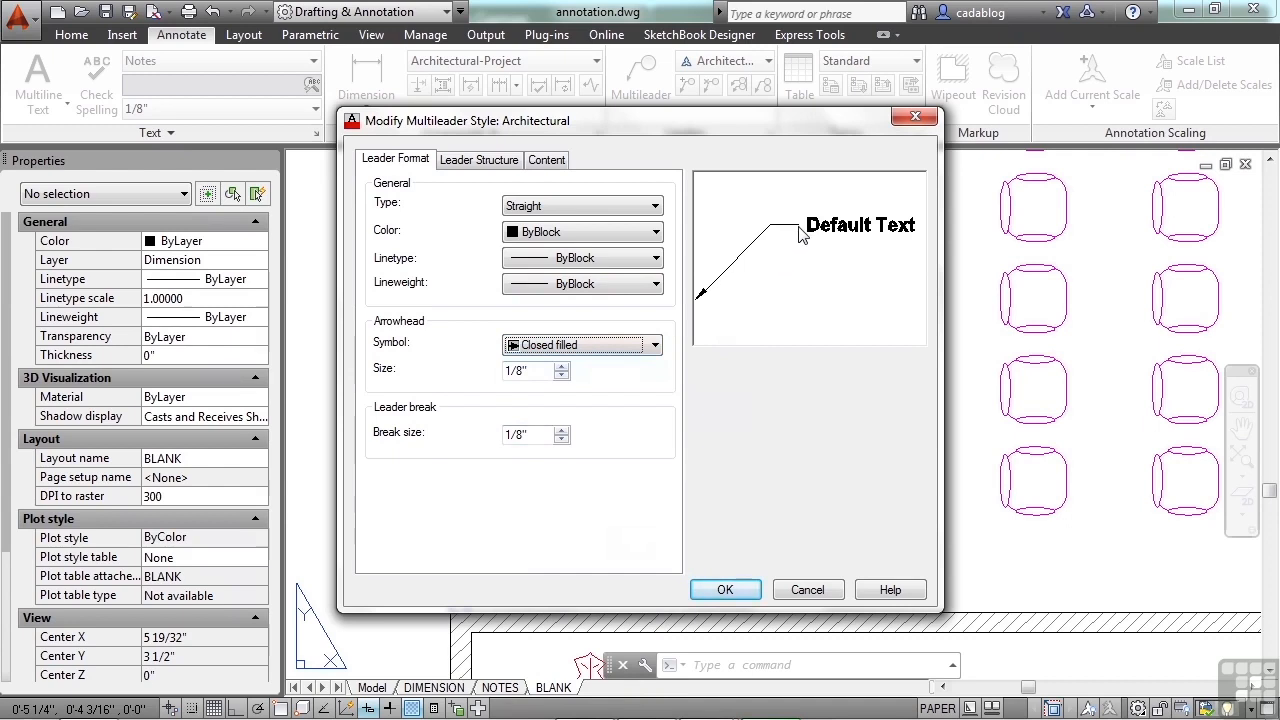
Step: Constrain the Architectural style's first and second segment angles to 15, and close the style dialogs with the change accepted
left_click(474, 160)
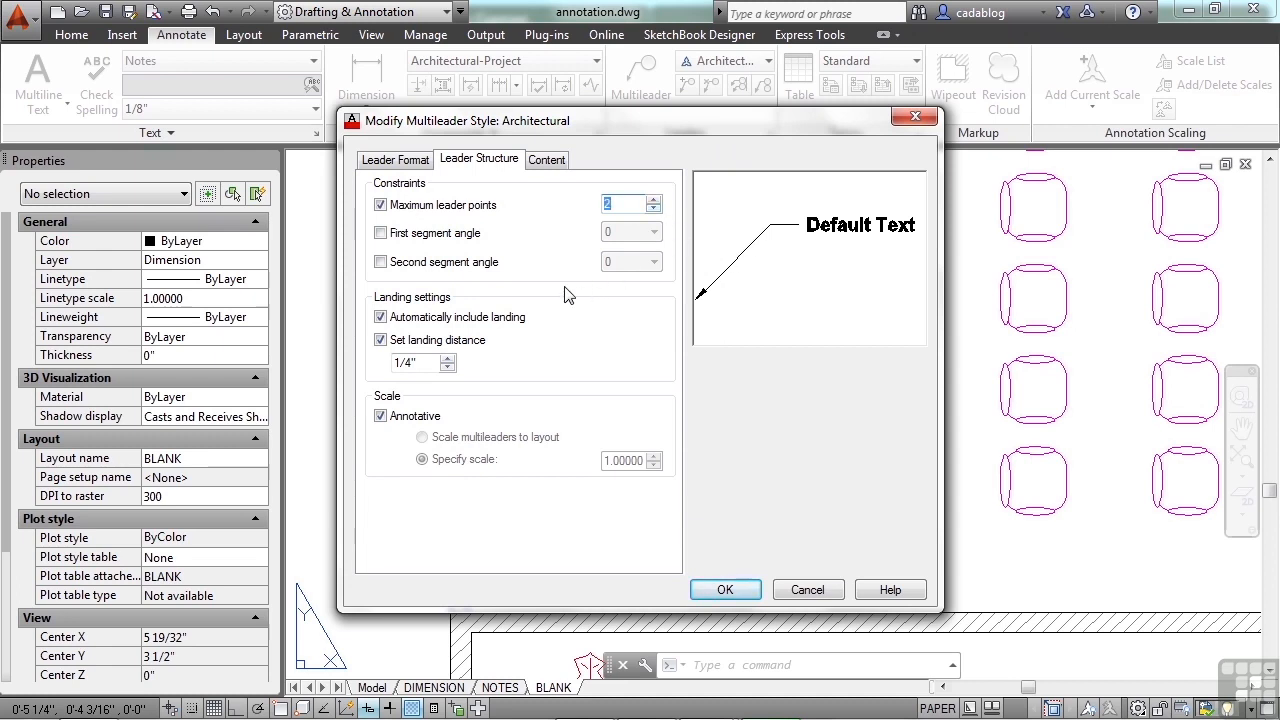
left_click(381, 233)
left_click(651, 236)
left_click(644, 263)
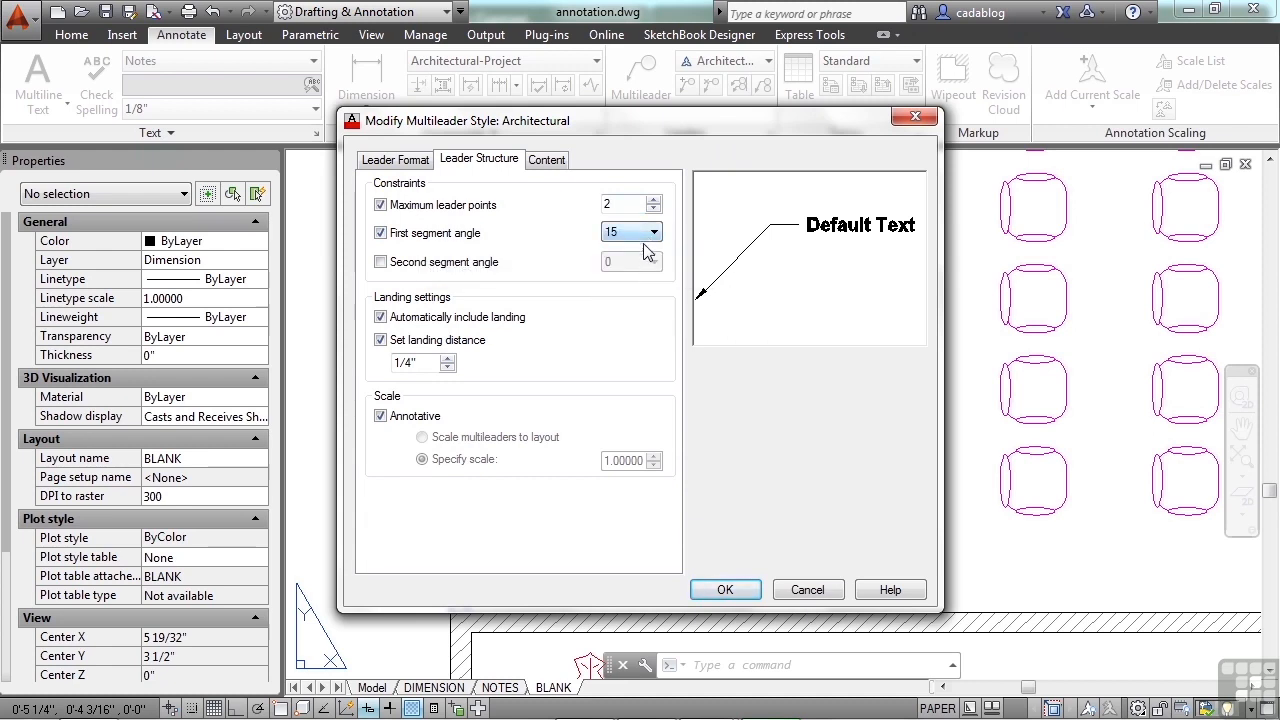
left_click(652, 262)
left_click(640, 289)
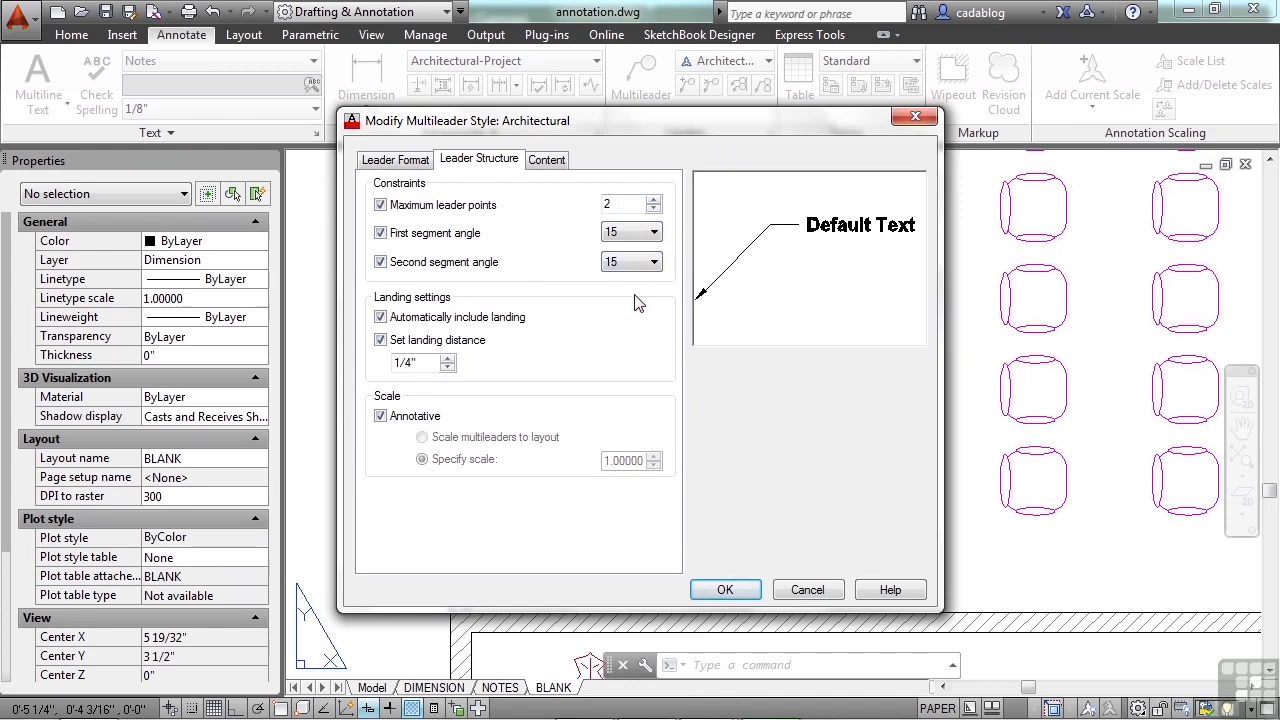
left_click(725, 590)
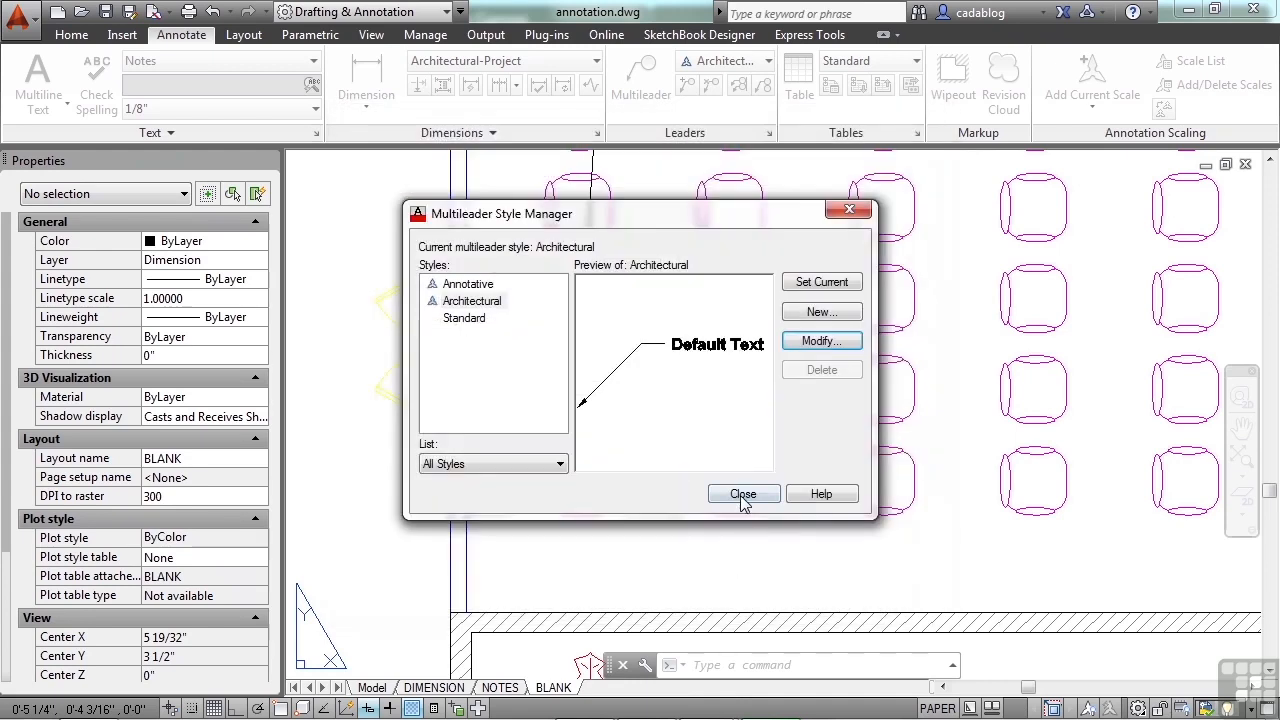
left_click(742, 494)
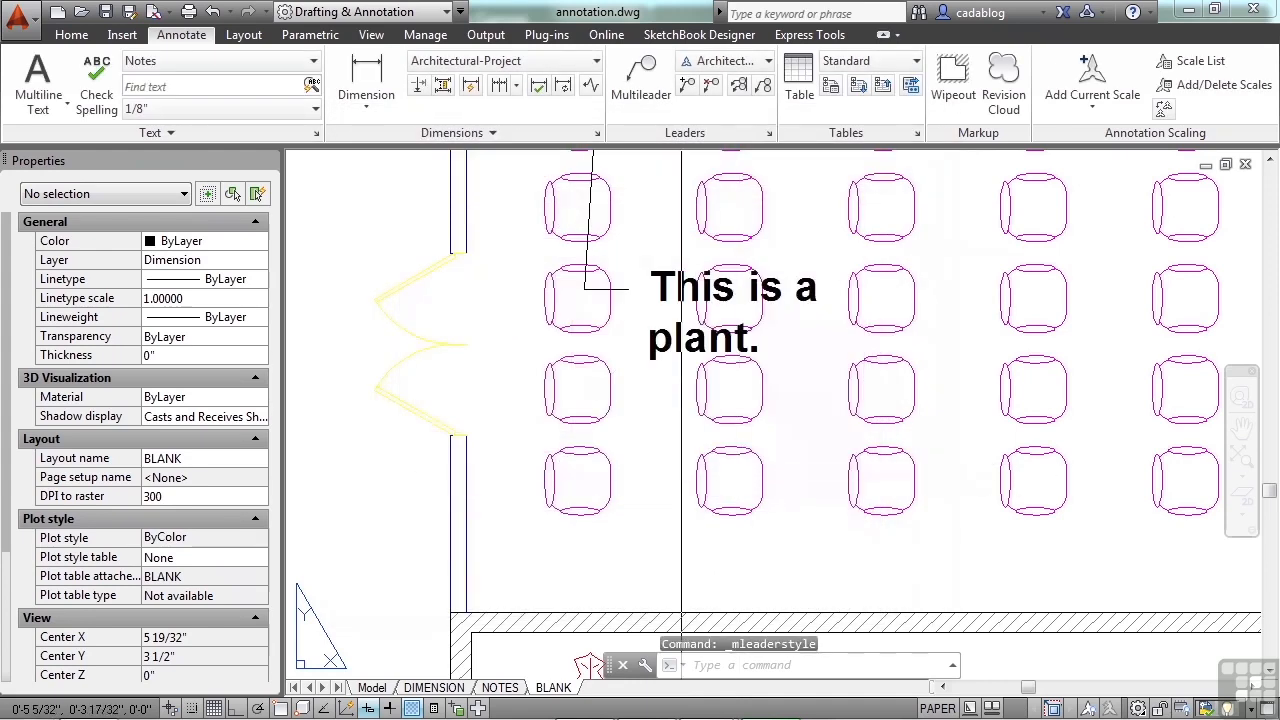
Step: Add a multileader reading "text" in the open area above the seating room's upper wall, between the two plants
left_click(640, 85)
scroll(507, 646, "down", 3)
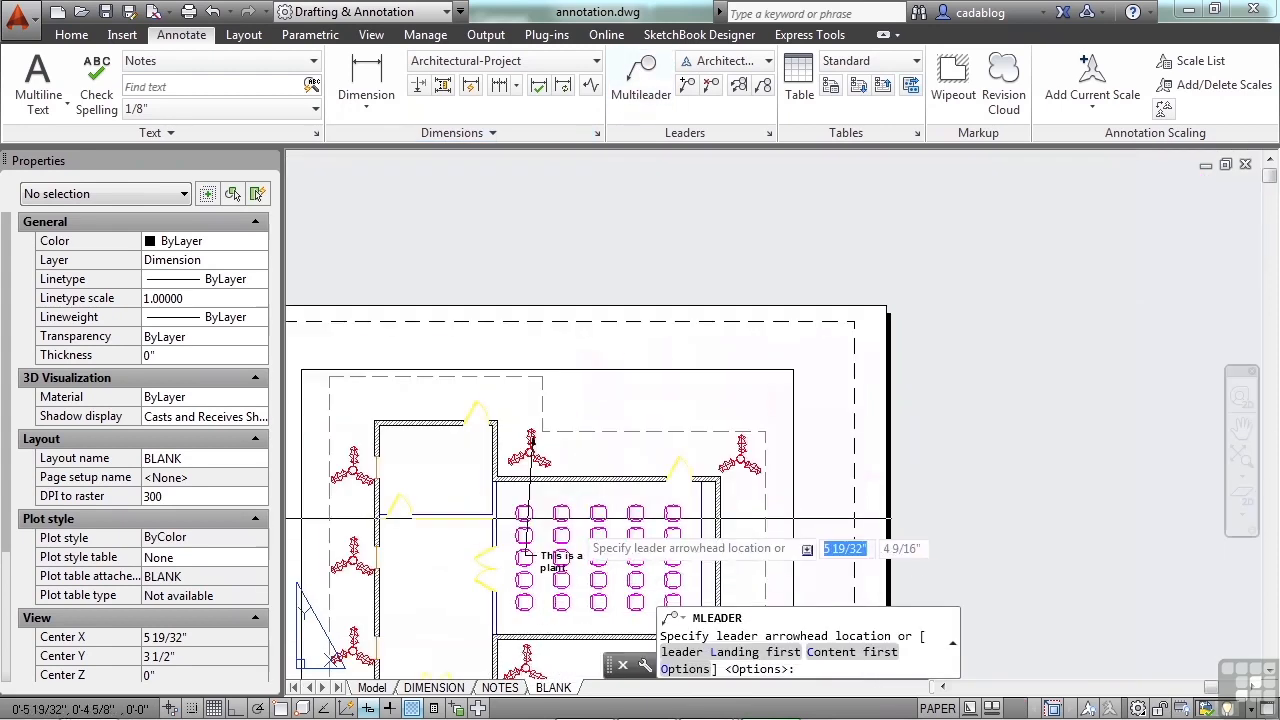
scroll(582, 514, "up", 2)
left_click(601, 377)
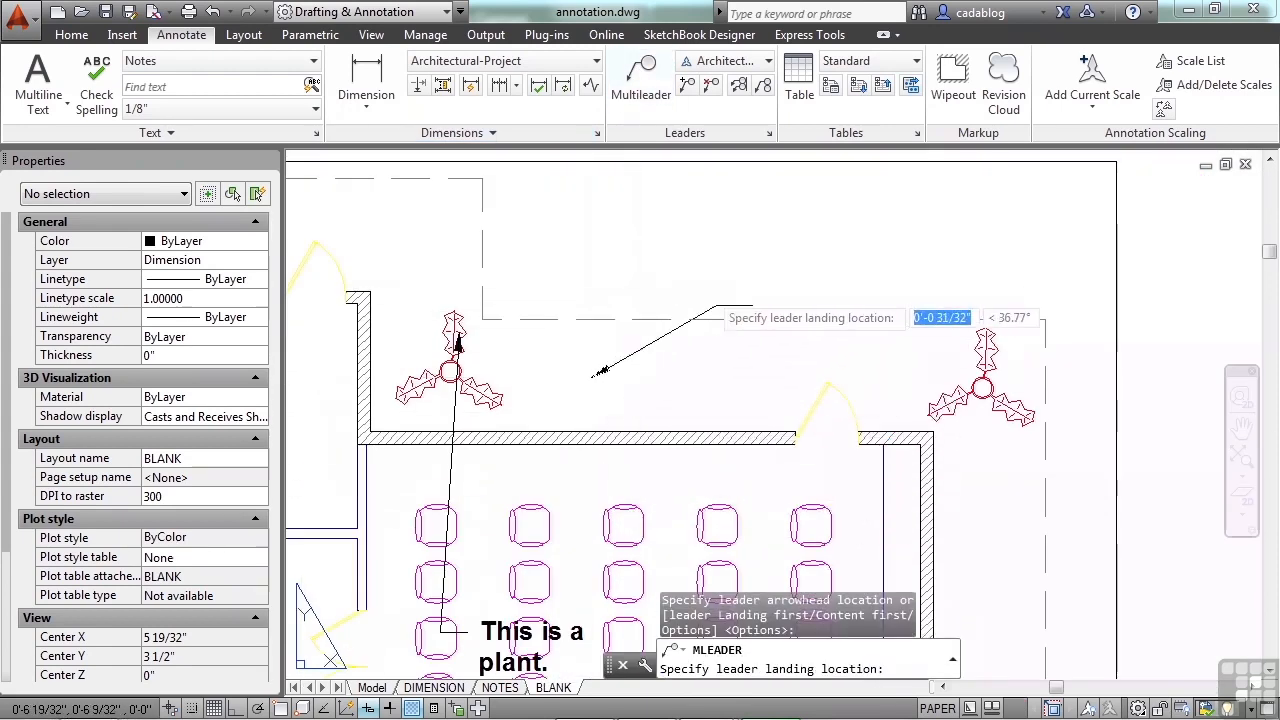
scroll(715, 377, "up", 4)
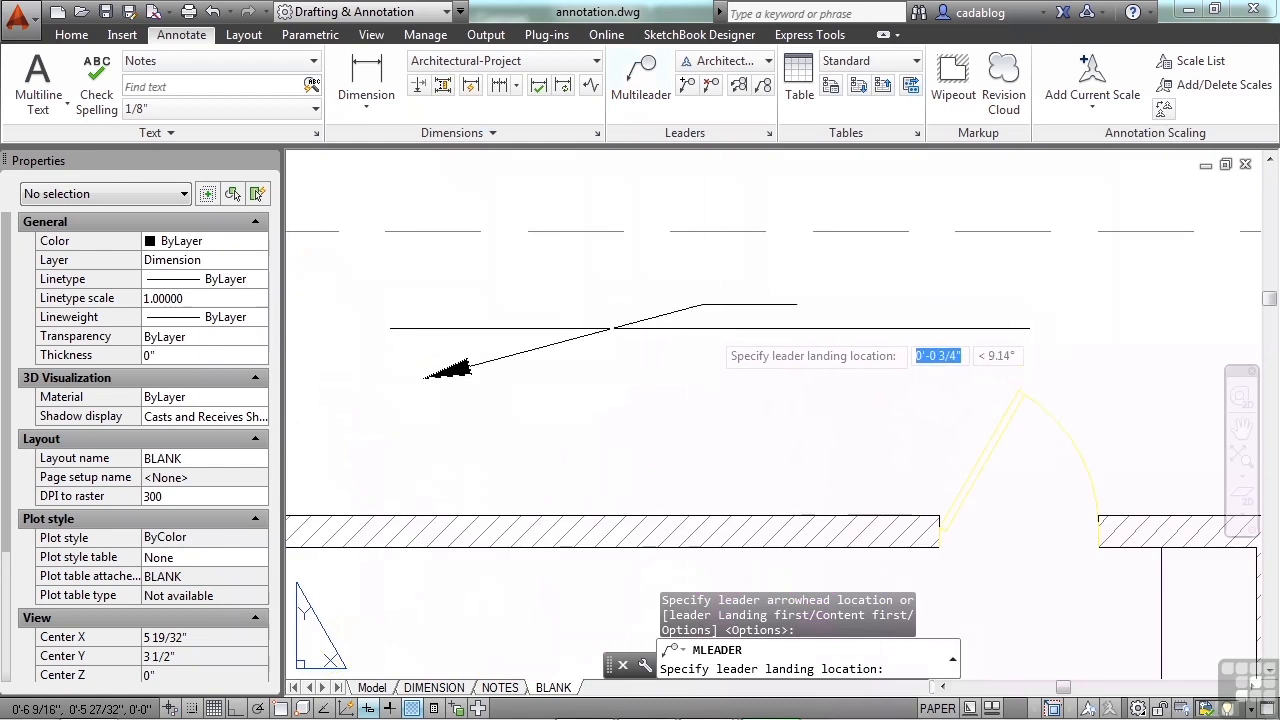
scroll(674, 245, "down", 2)
middle_click_drag(654, 202, 703, 338)
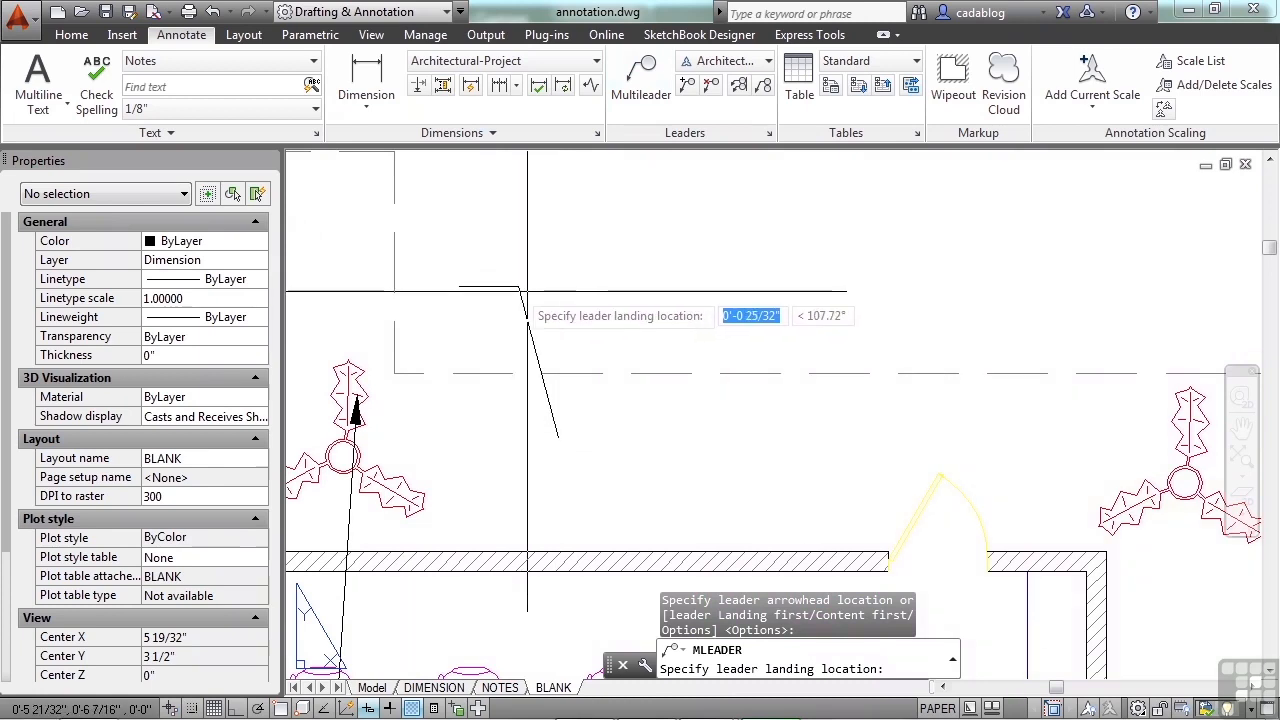
left_click(697, 331)
type("text")
left_click(818, 430)
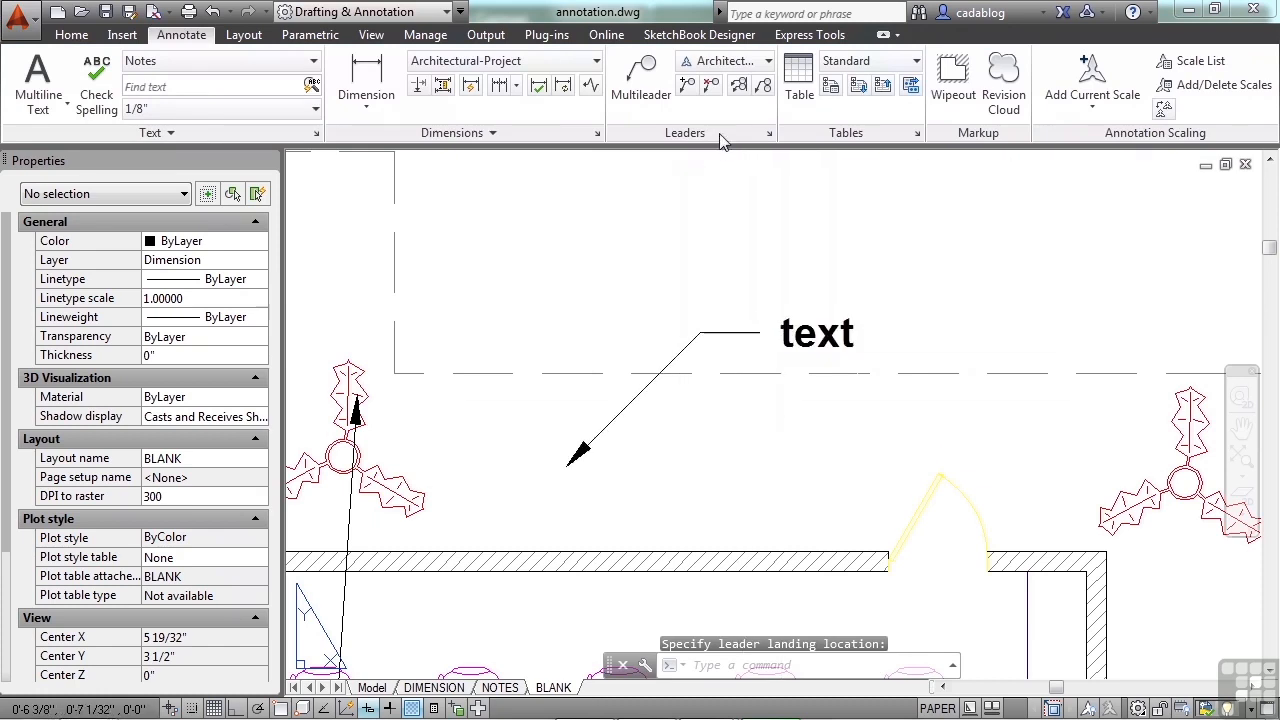
Step: Reopen the Architectural multileader style for modification and turn off its first and second segment angle constraints
left_click(768, 134)
left_click(821, 341)
left_click(656, 267)
left_click(620, 279)
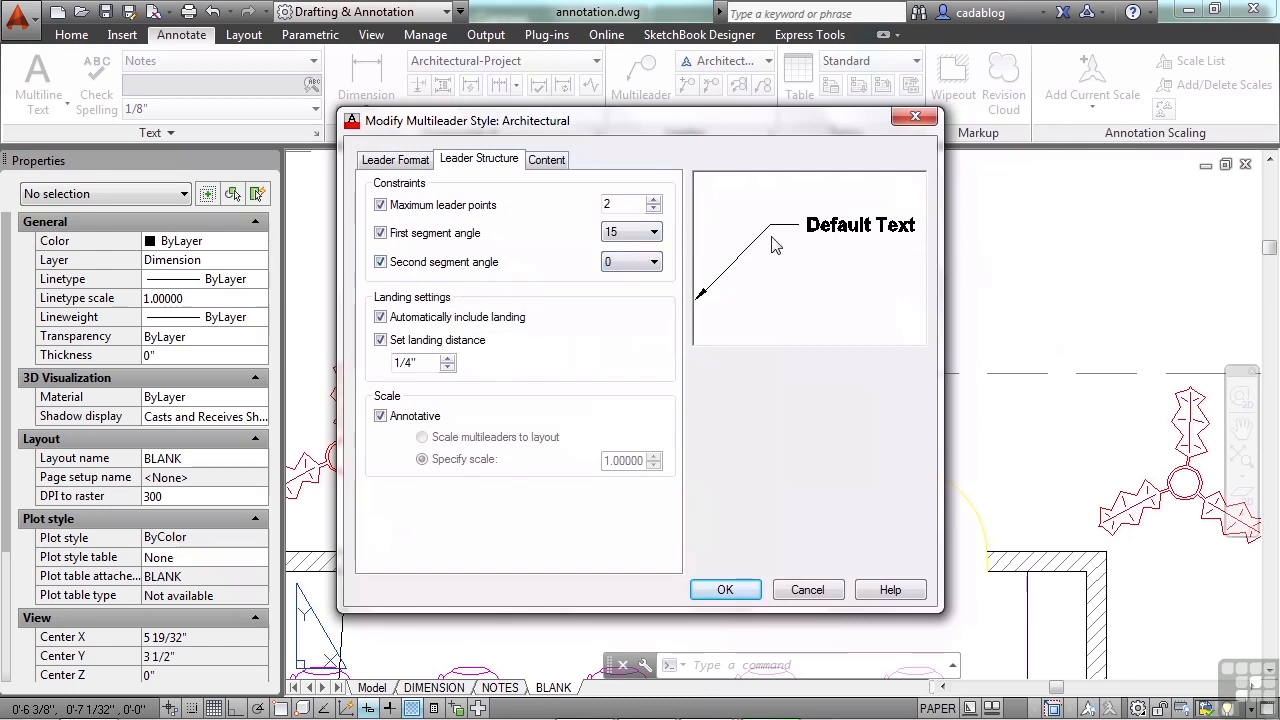
left_click(380, 261)
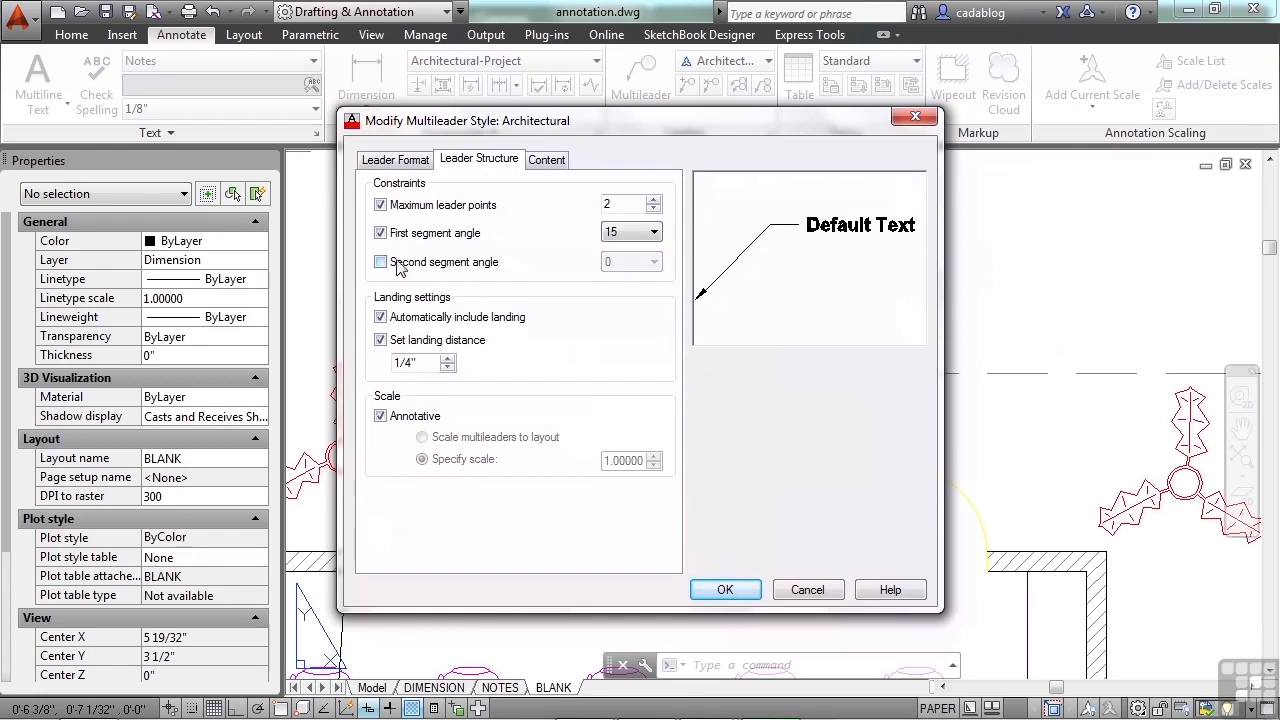
left_click(381, 232)
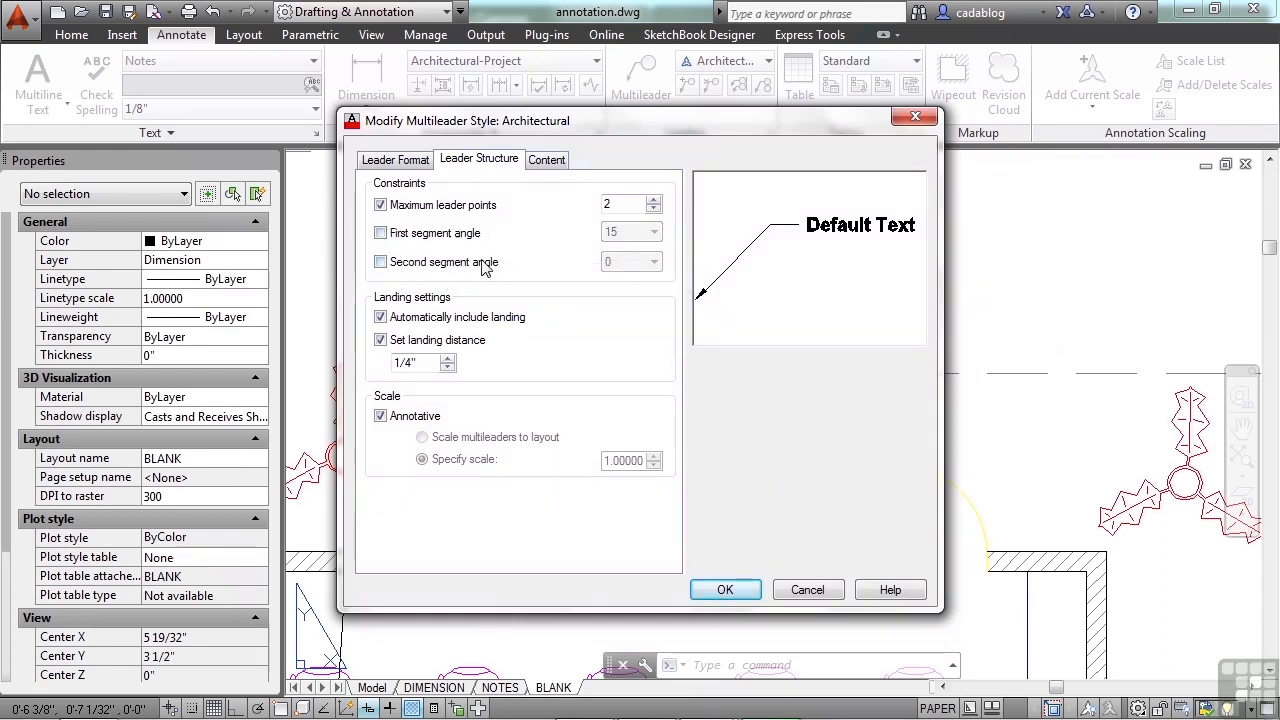
Step: Change the Architectural style's multileader content type to Block
left_click(548, 163)
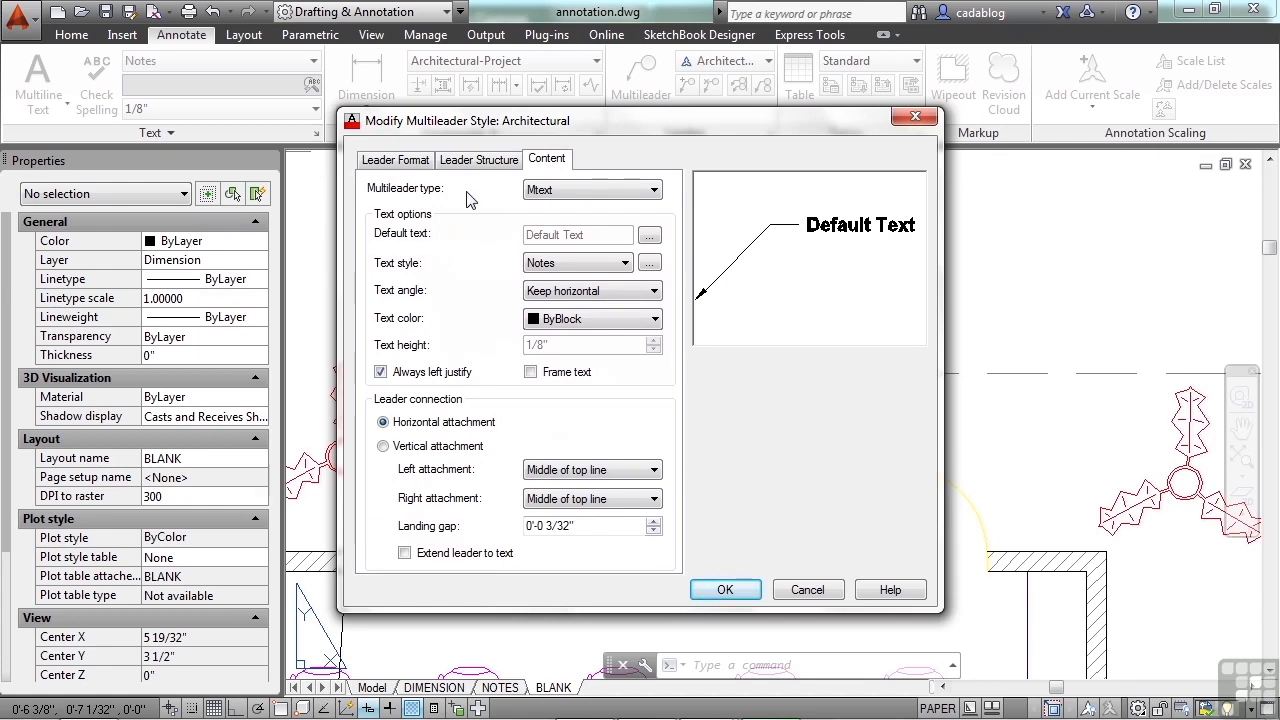
left_click(635, 194)
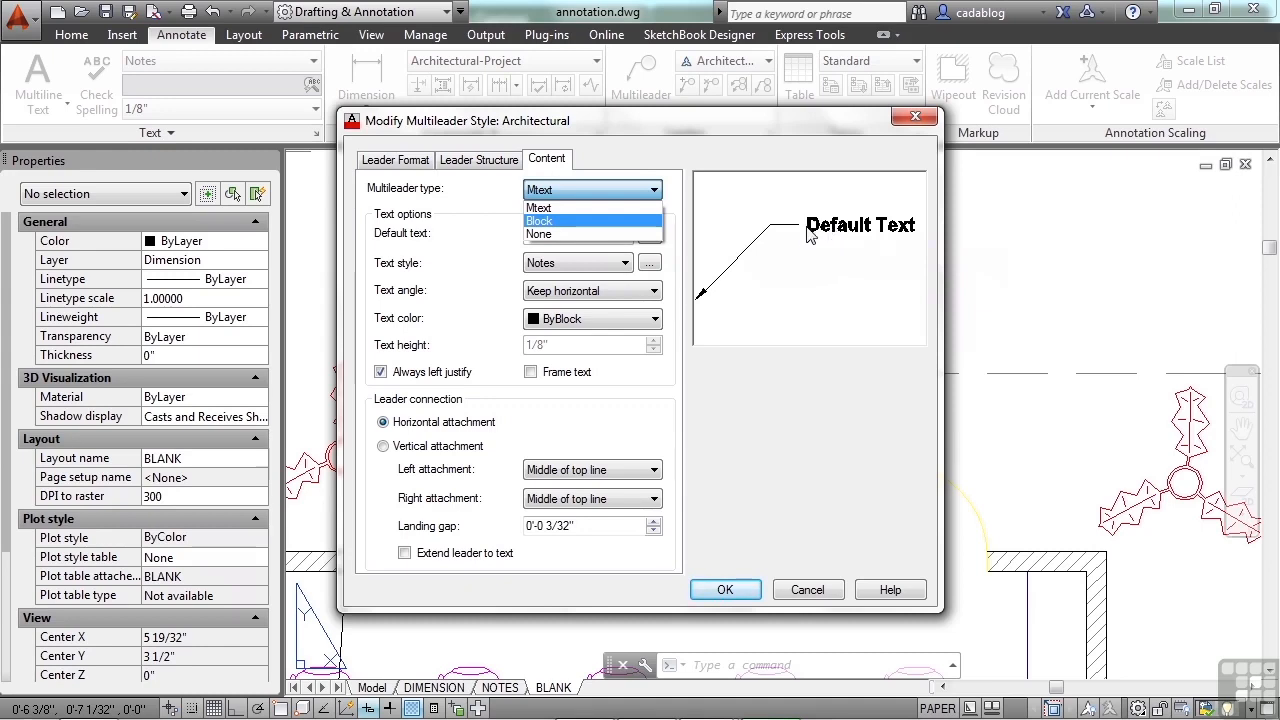
left_click(611, 222)
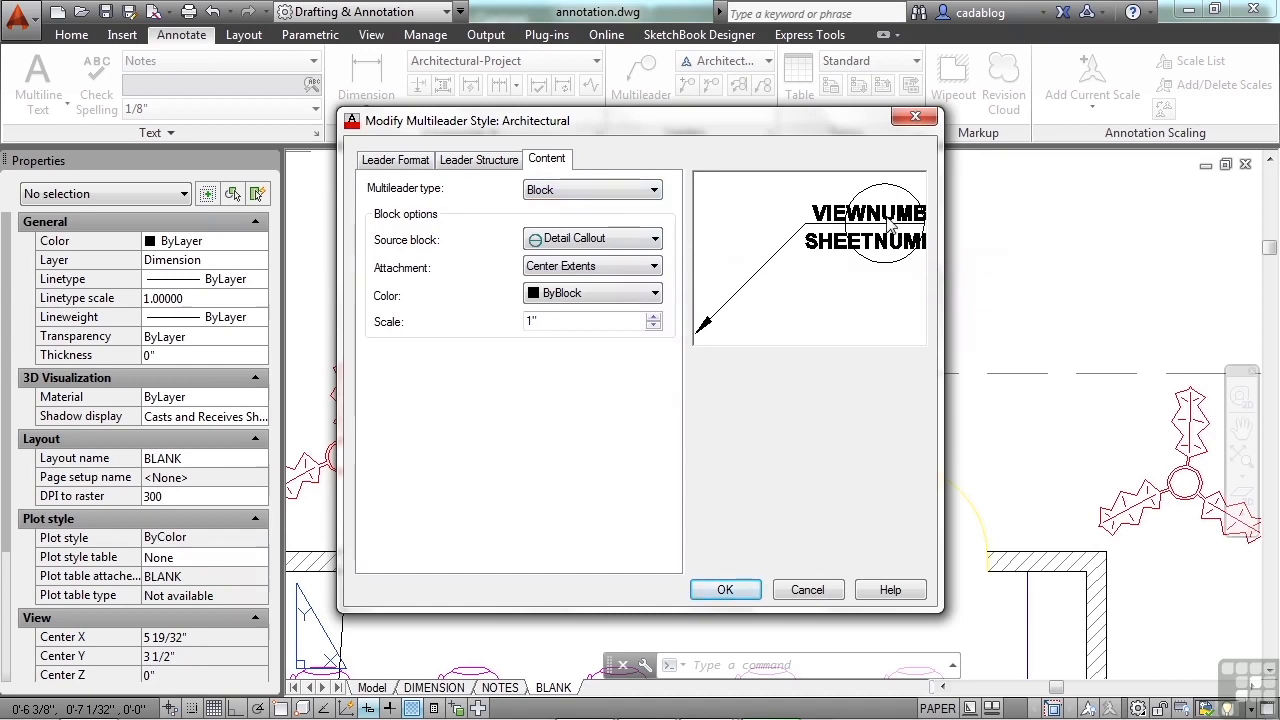
Step: Try the Slot, Circle, Box, Hexagon and Triangle source blocks, and return the source block to Detail Callout
left_click(655, 241)
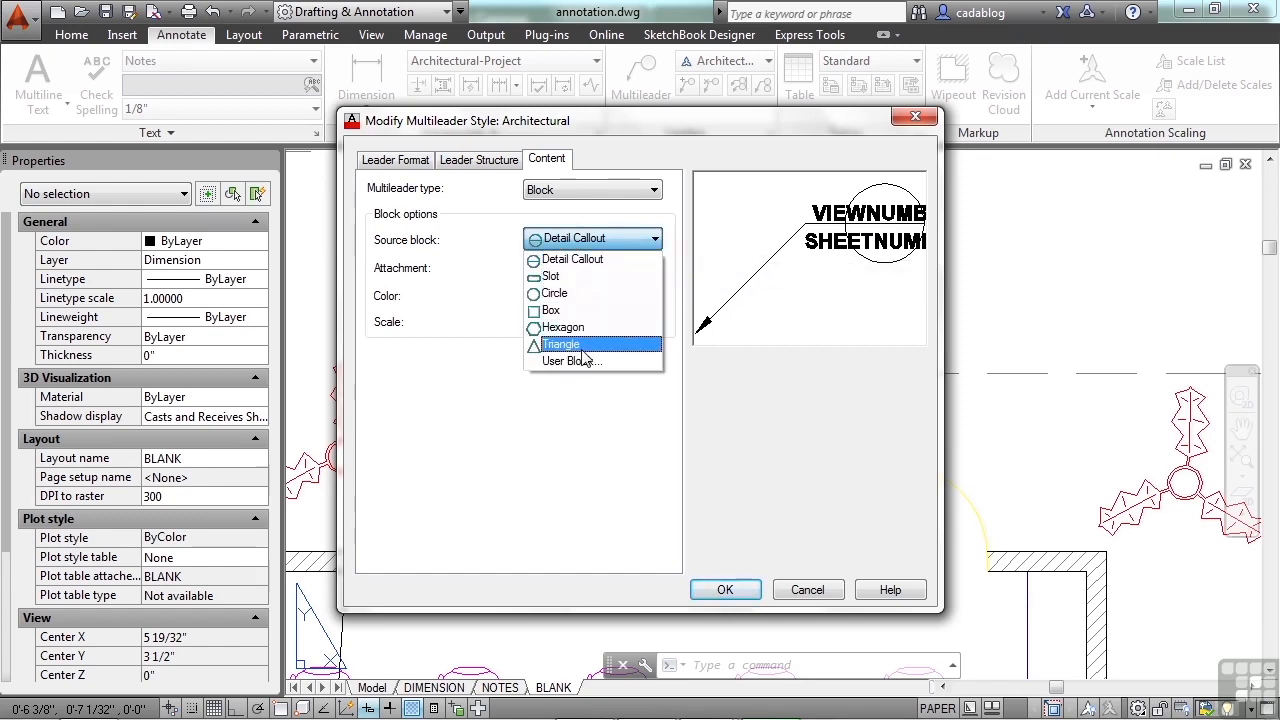
left_click(588, 276)
scroll(602, 251, "down", 1)
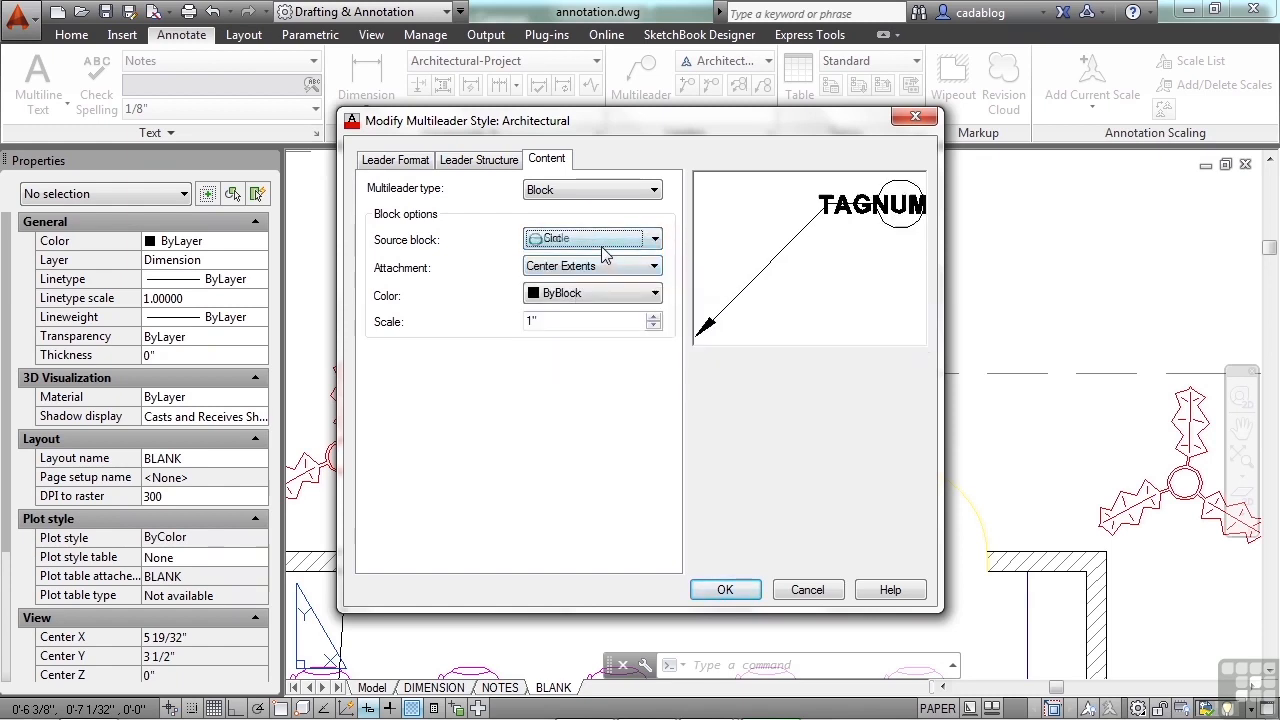
scroll(603, 251, "down", 1)
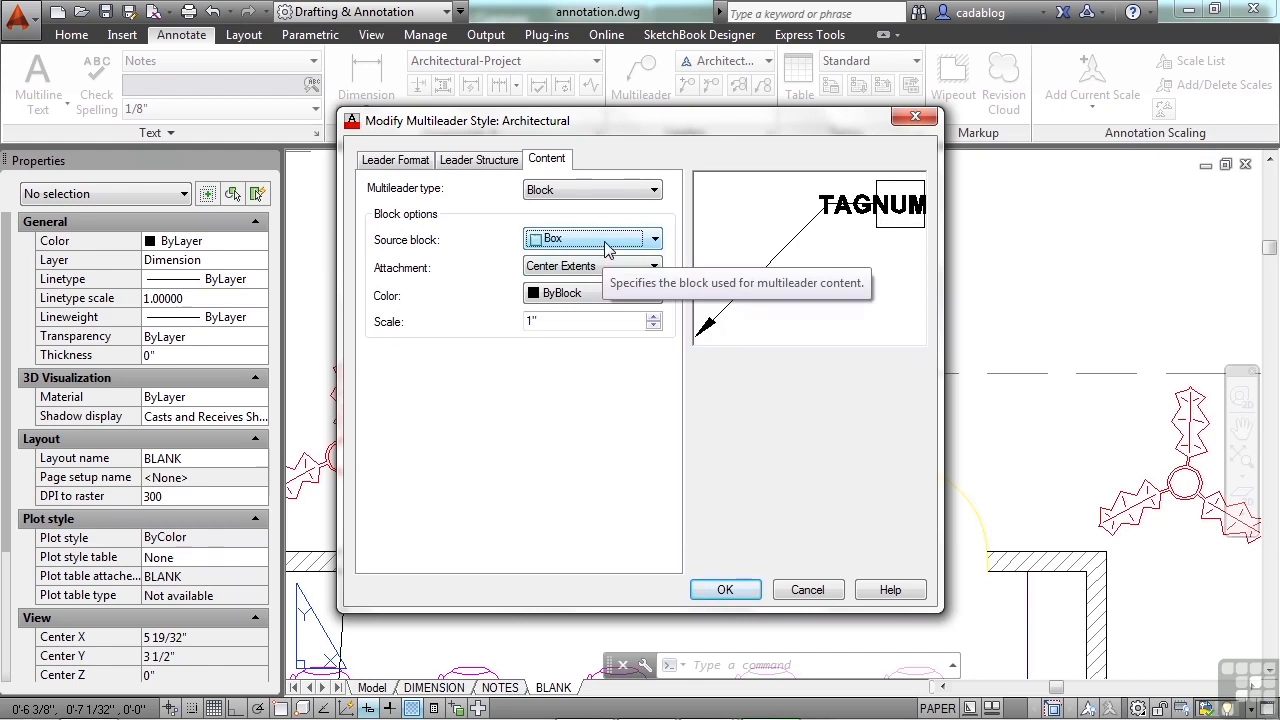
scroll(607, 249, "down", 1)
scroll(613, 249, "down", 1)
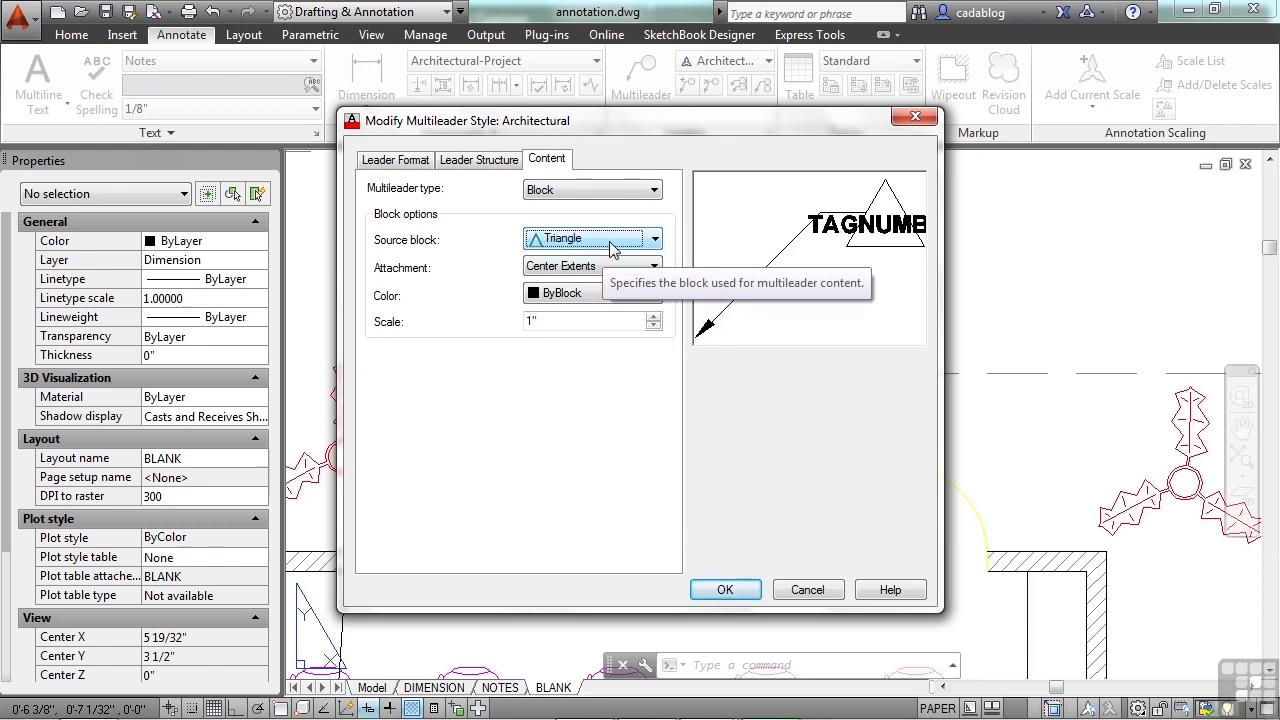
left_click(652, 241)
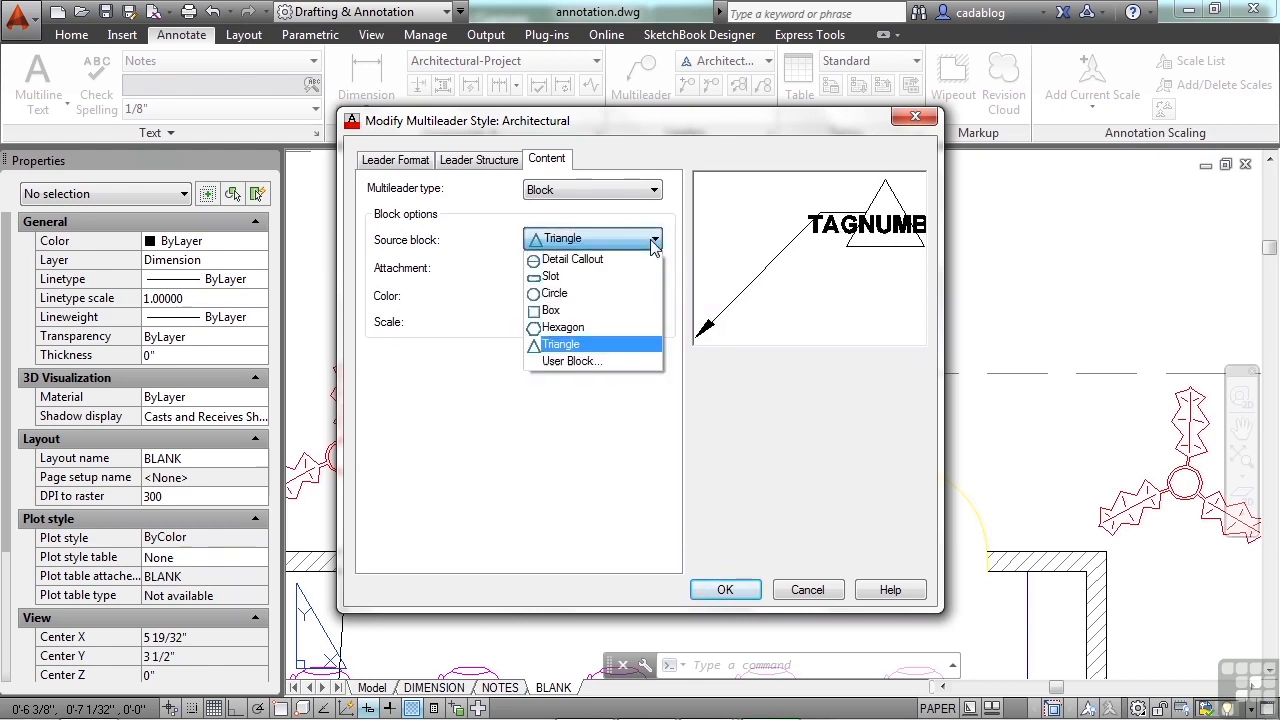
left_click(603, 258)
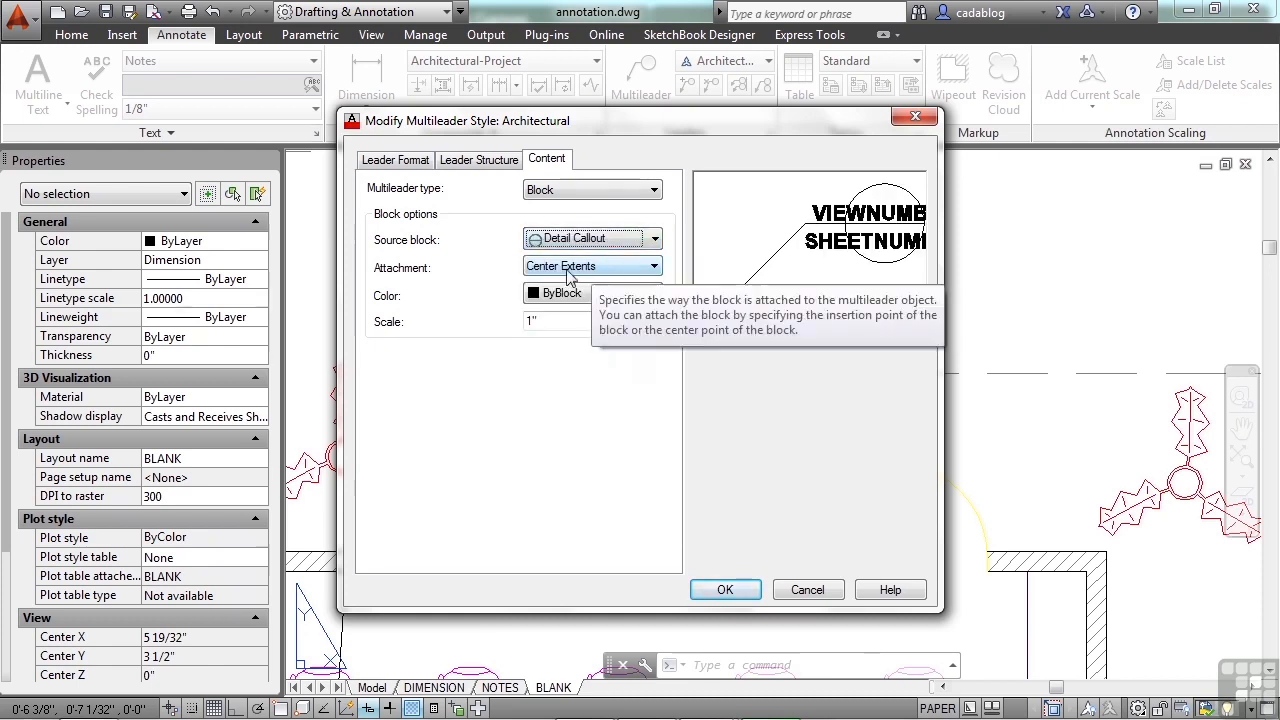
Step: Try the Insertion point attachment, return it to Center Extents, and close the style dialogs with the changes accepted
left_click(603, 270)
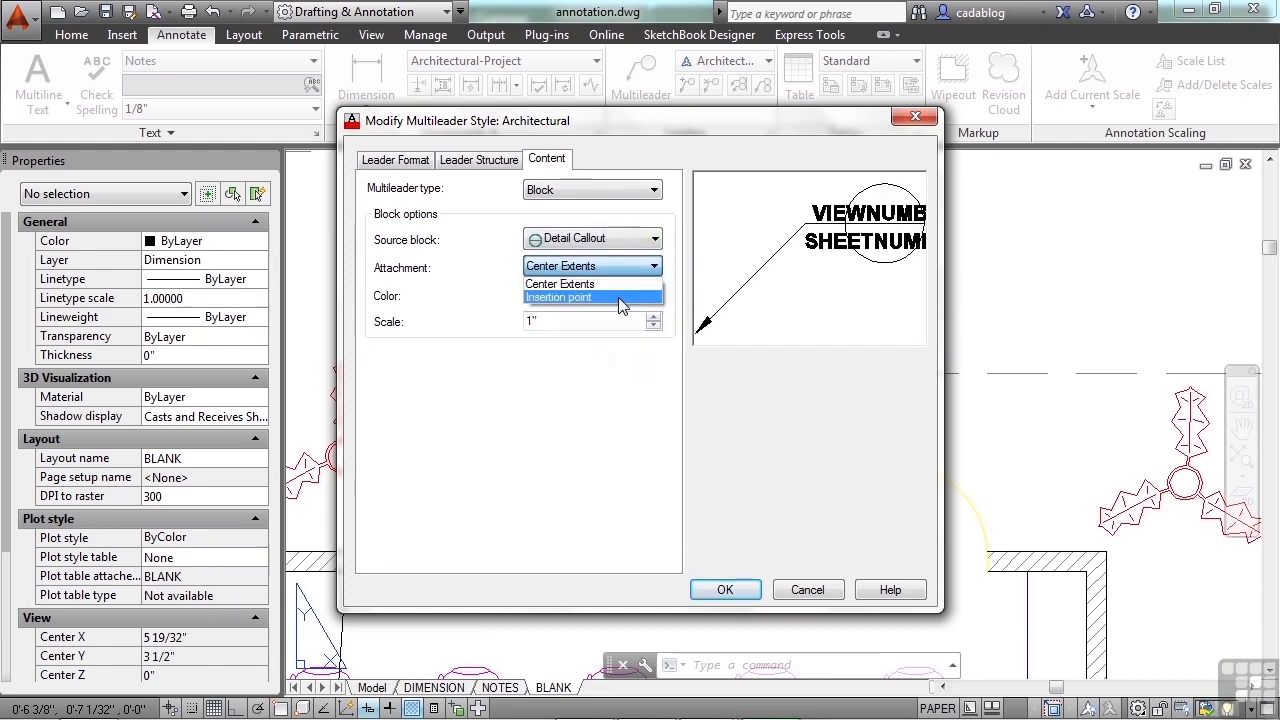
left_click(620, 297)
left_click(632, 268)
left_click(631, 284)
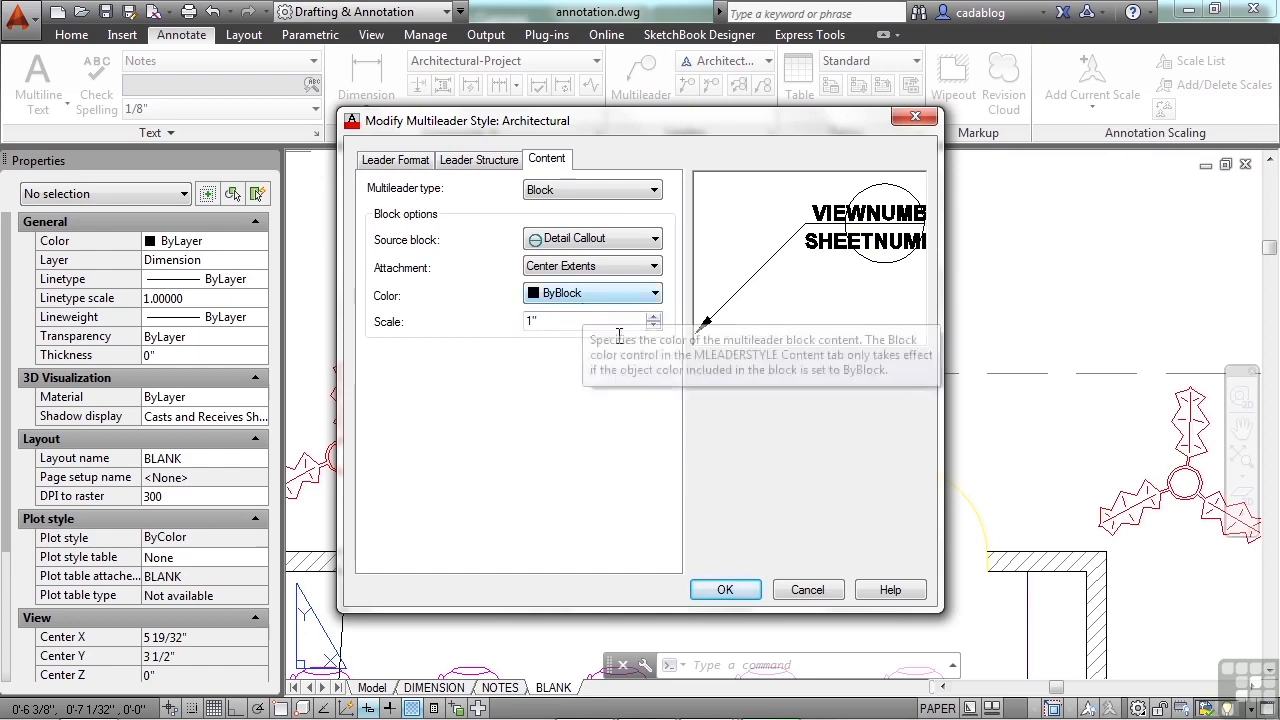
left_click(727, 593)
left_click(727, 503)
Step: Add a detail callout multileader pointing at the seating room's upper door, with view number 1 and sheet number 2
scroll(655, 230, "down", 2)
scroll(655, 212, "down", 2)
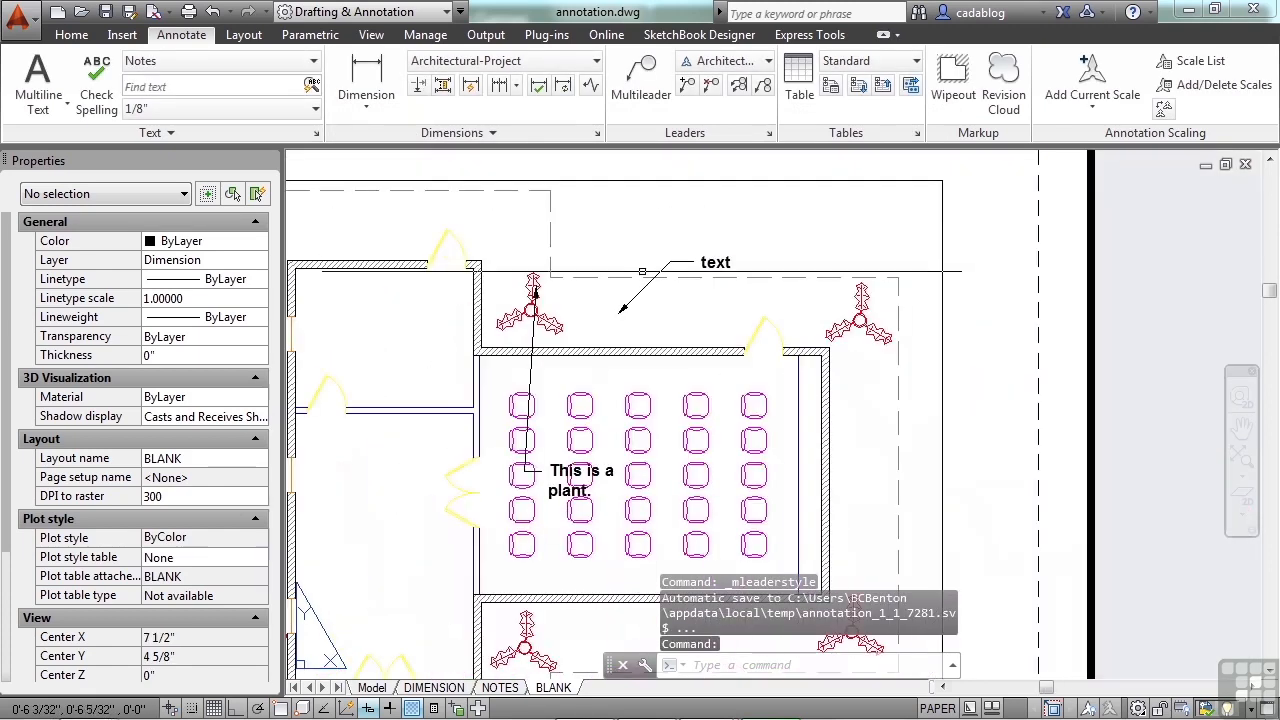
left_click(641, 80)
scroll(776, 325, "up", 4)
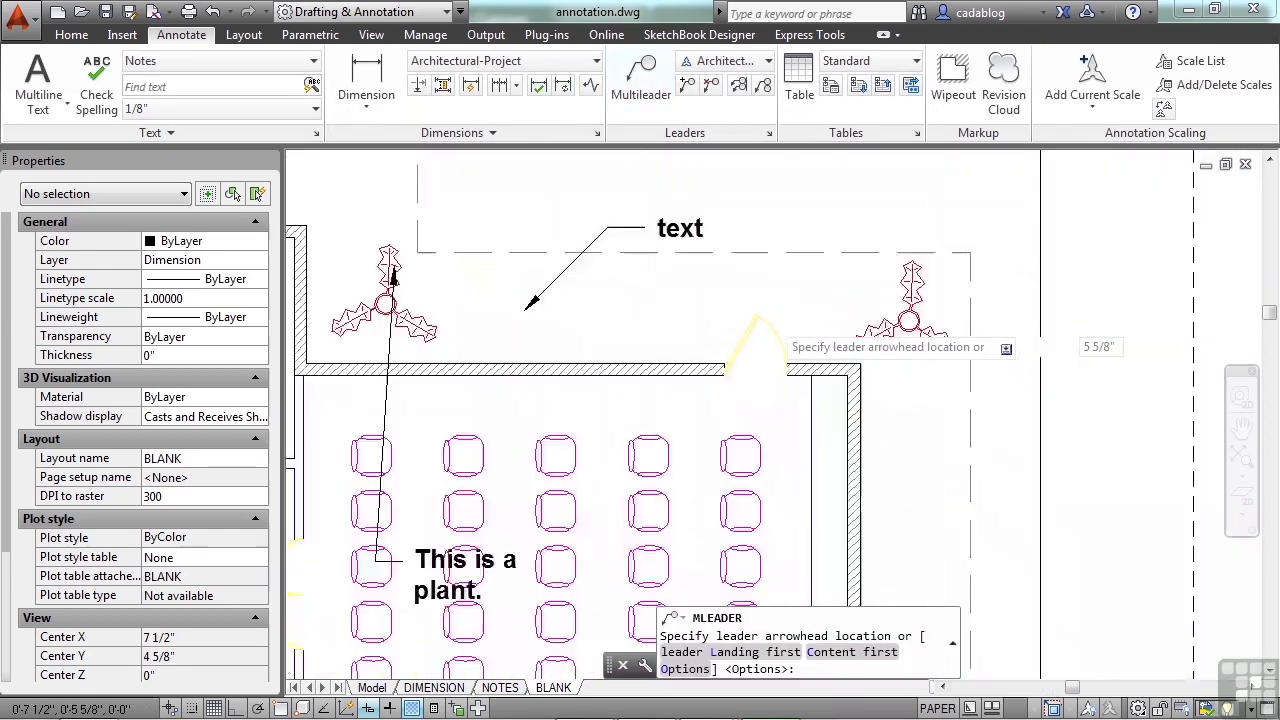
left_click(765, 327)
middle_click_drag(804, 249, 674, 366)
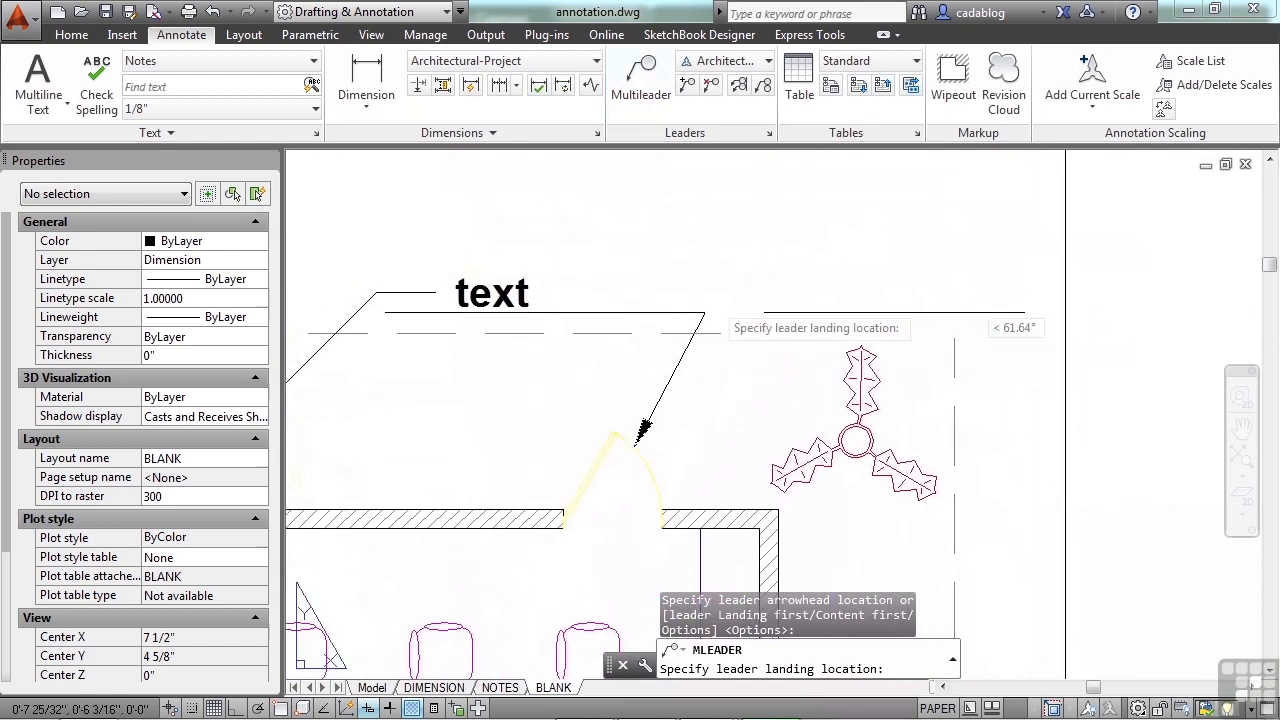
left_click(750, 252)
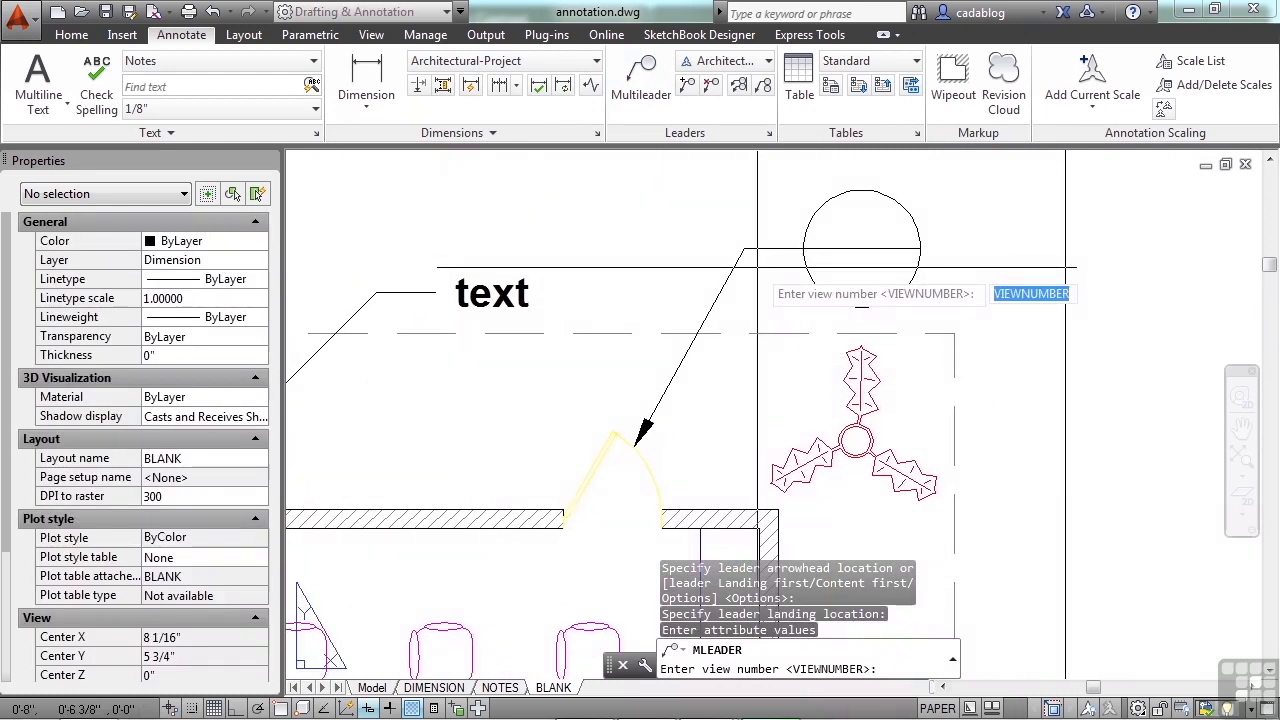
type("1")
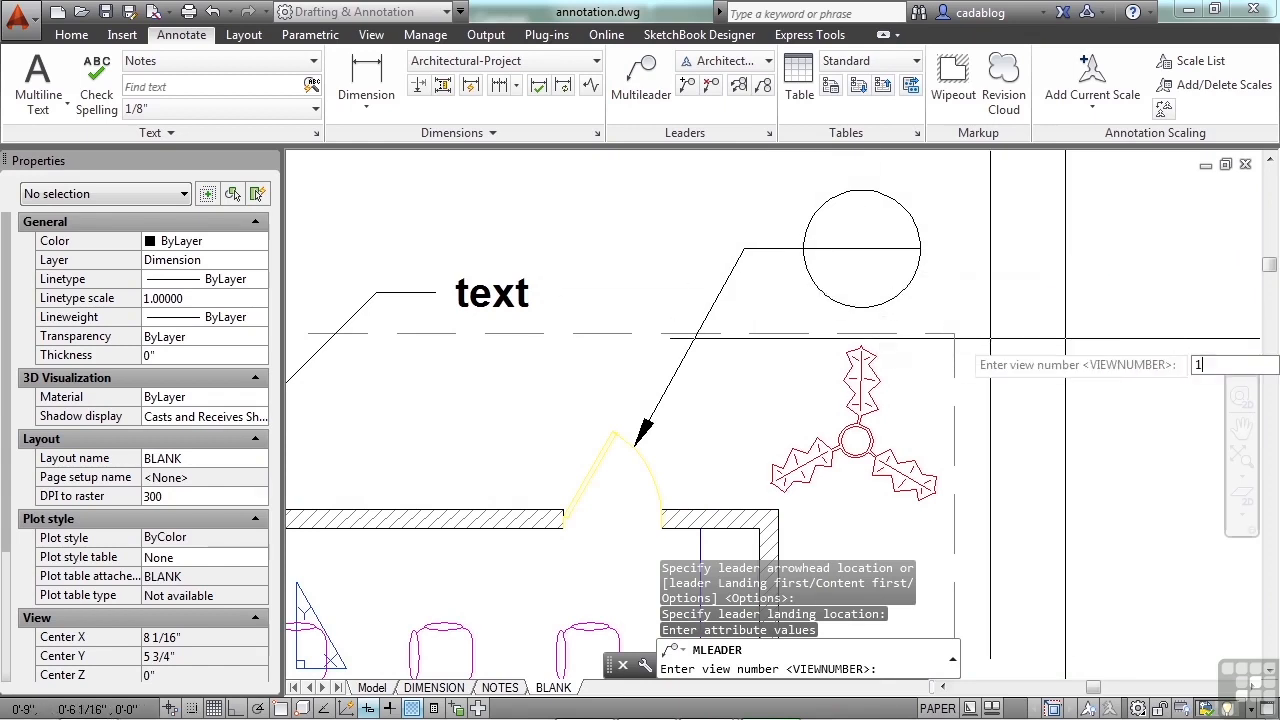
key("Return")
type("2")
key("Return")
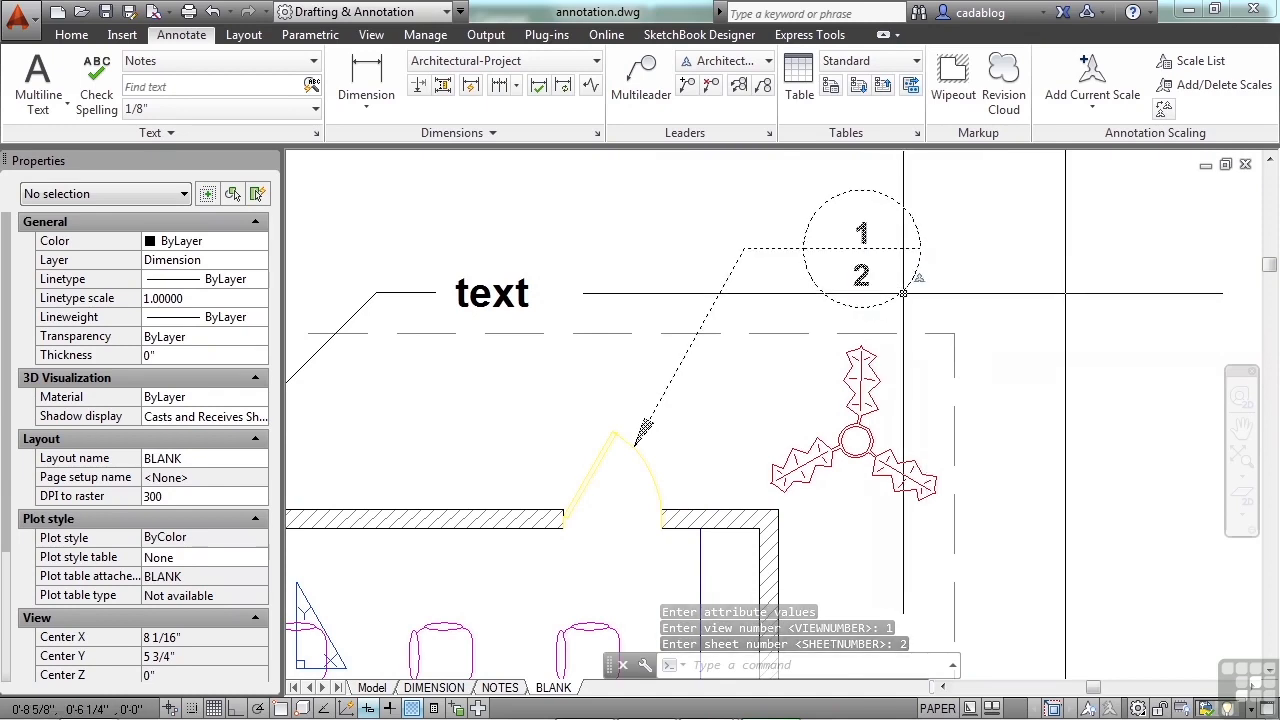
Step: Edit the detail callout's attributes, setting the view number to "change" and the sheet number to "this"
double_click(903, 292)
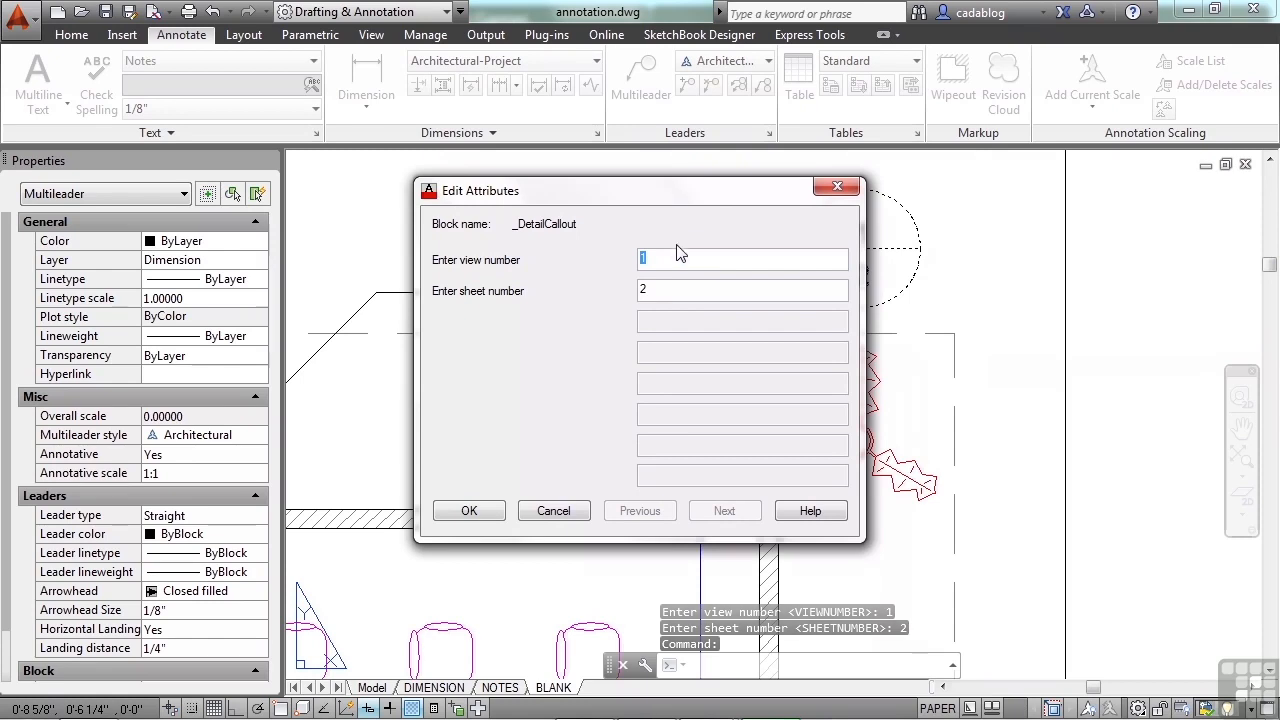
left_click_drag(697, 201, 506, 182)
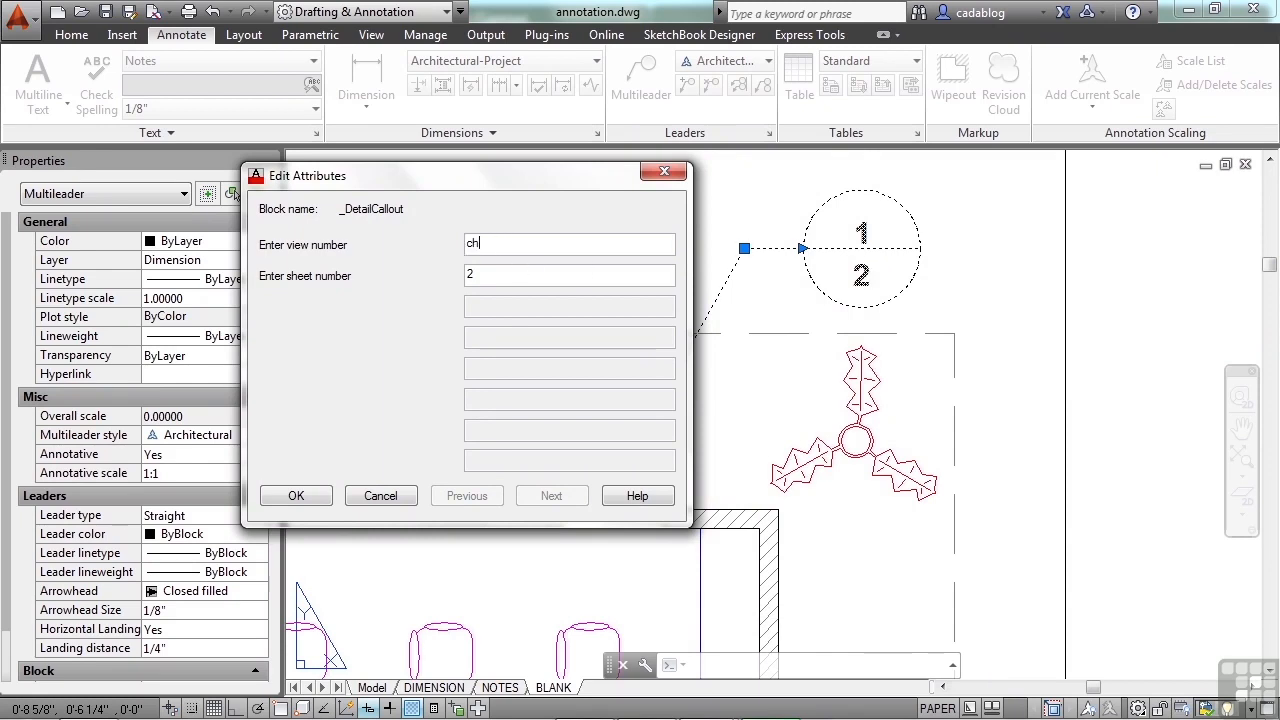
left_click(486, 277)
key("BackSpace")
left_click(296, 496)
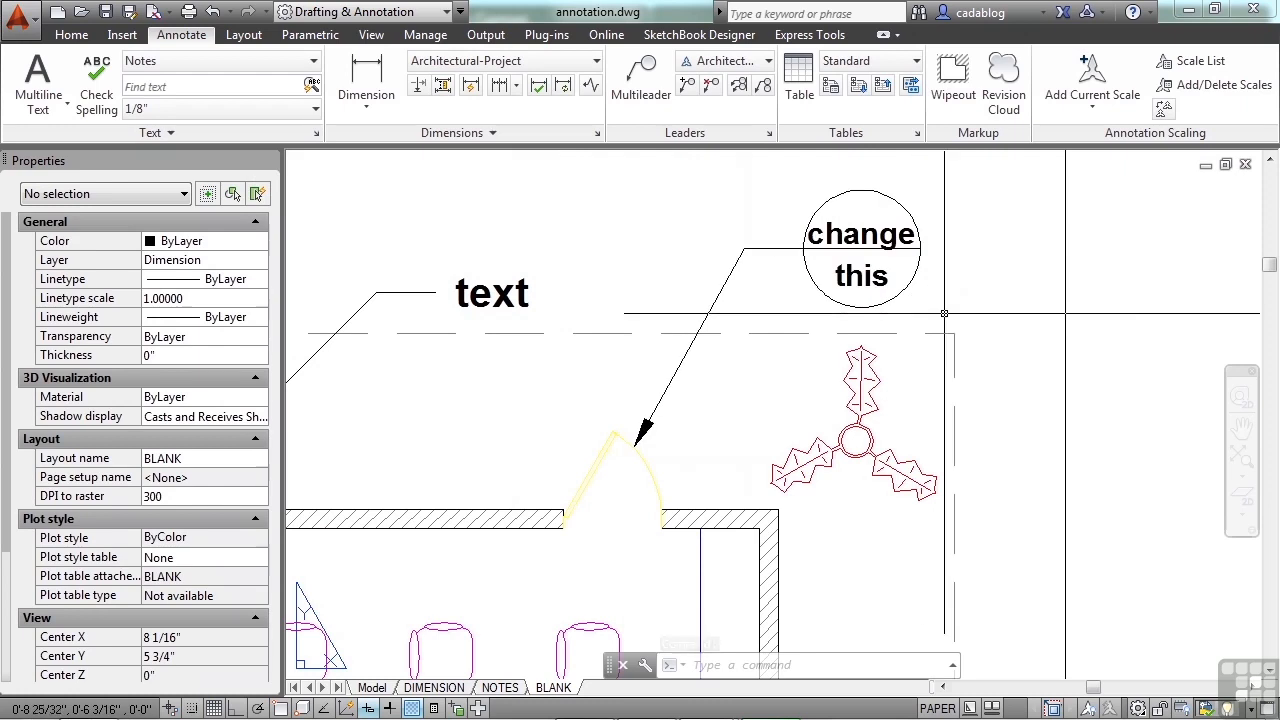
Step: Make Standard the current multileader style
scroll(916, 274, "down", 2)
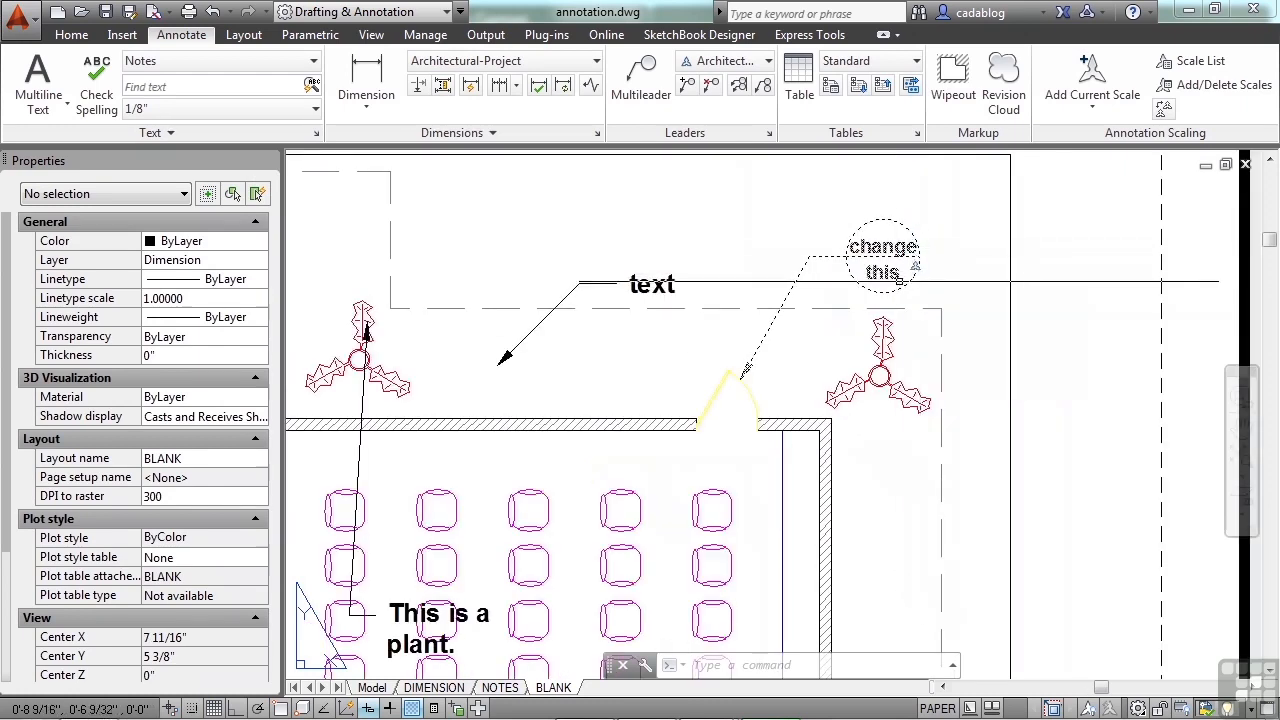
middle_click_drag(812, 377, 821, 246)
scroll(778, 420, "down", 4)
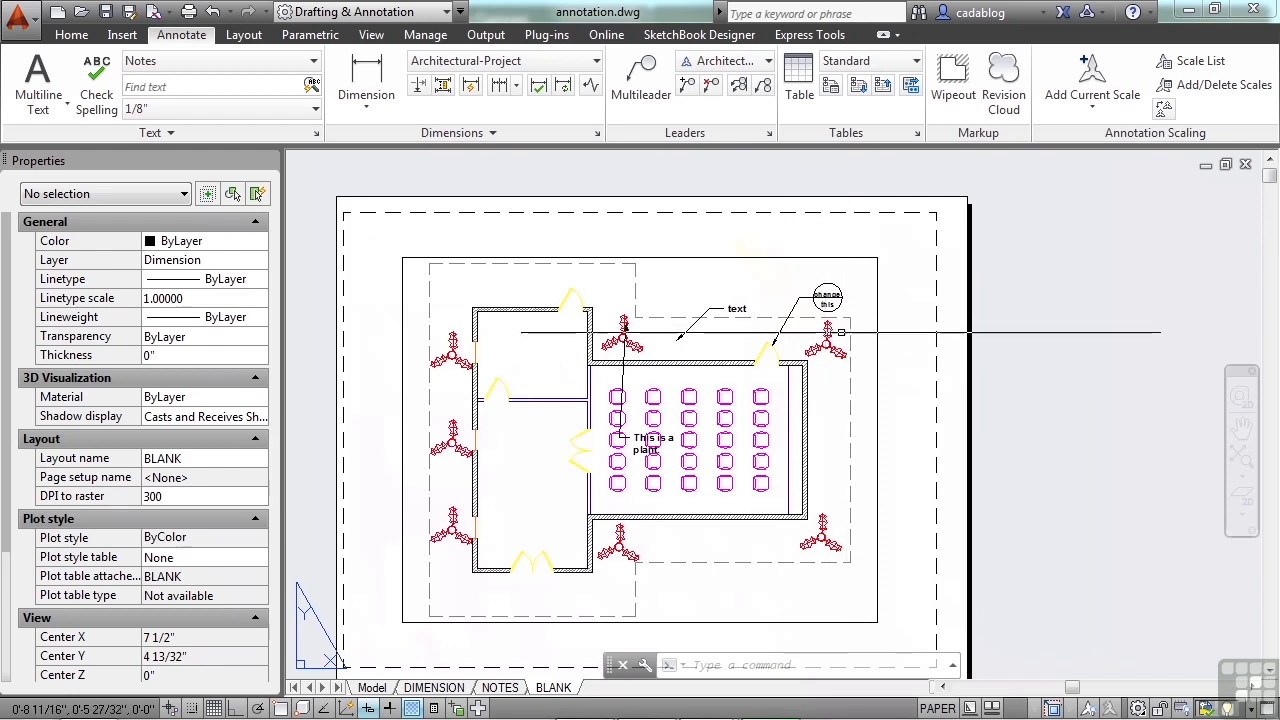
scroll(792, 342, "up", 2)
scroll(792, 342, "up", 2)
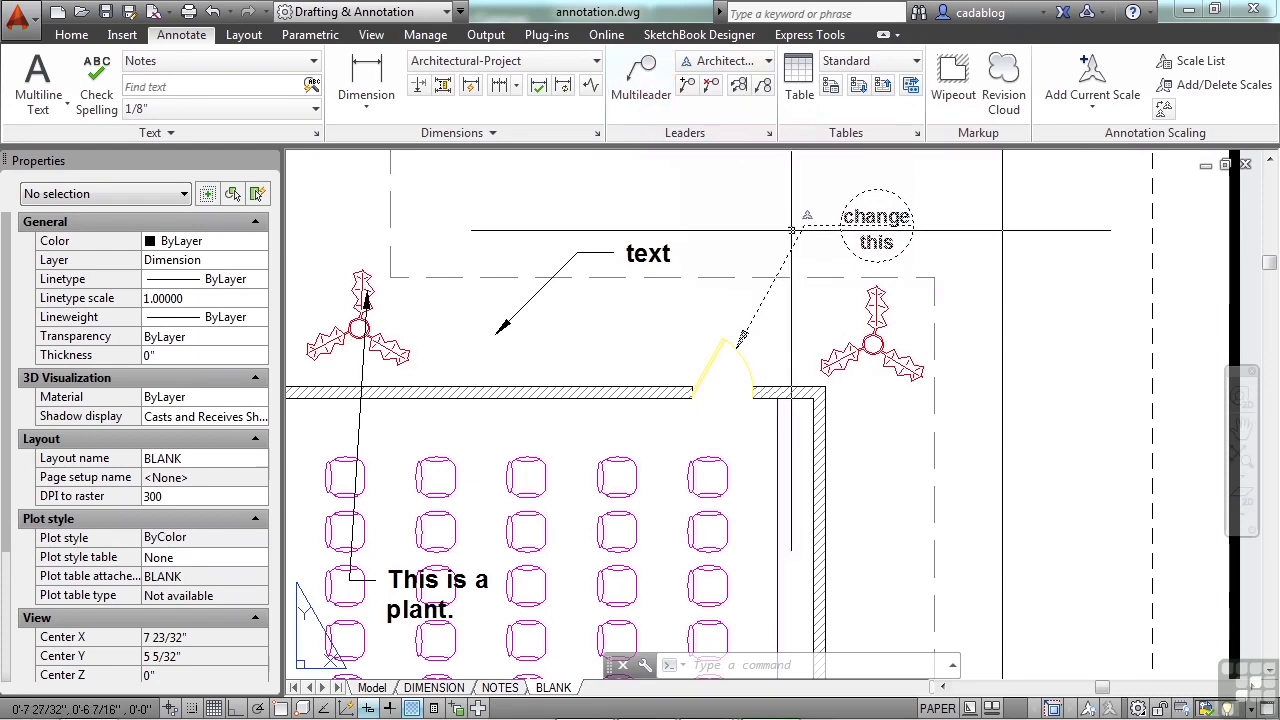
left_click(745, 61)
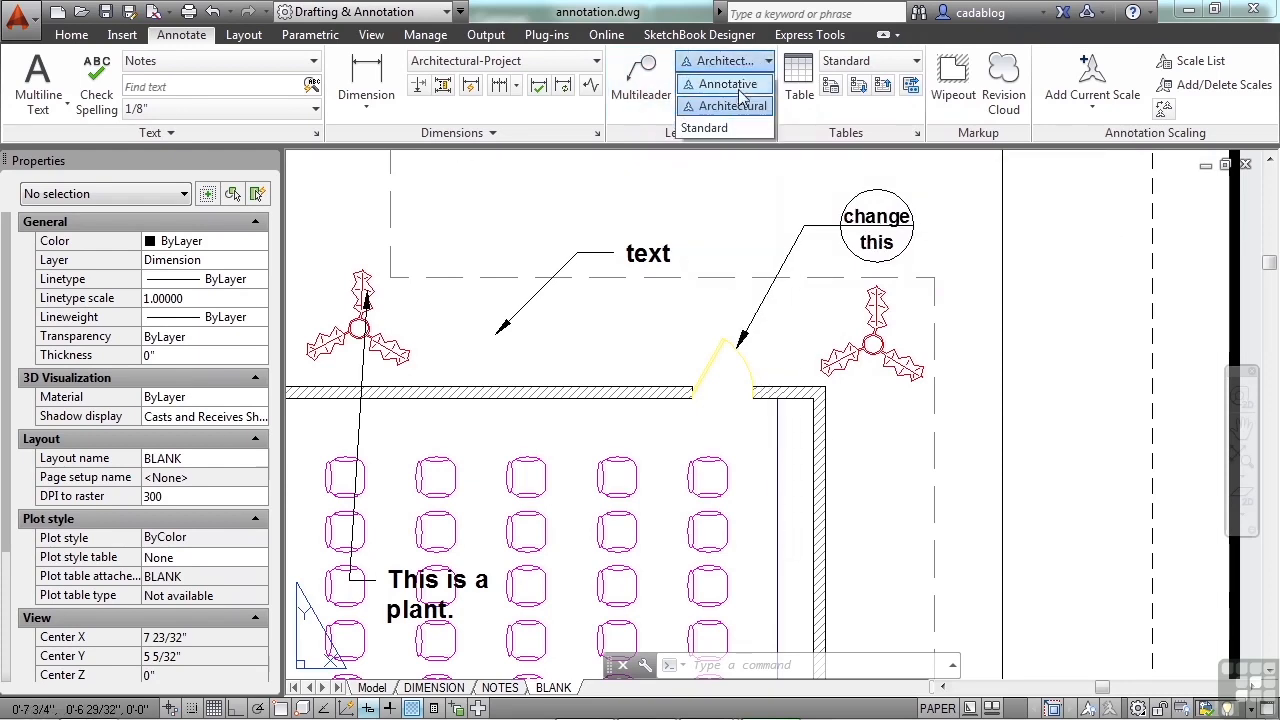
left_click(730, 128)
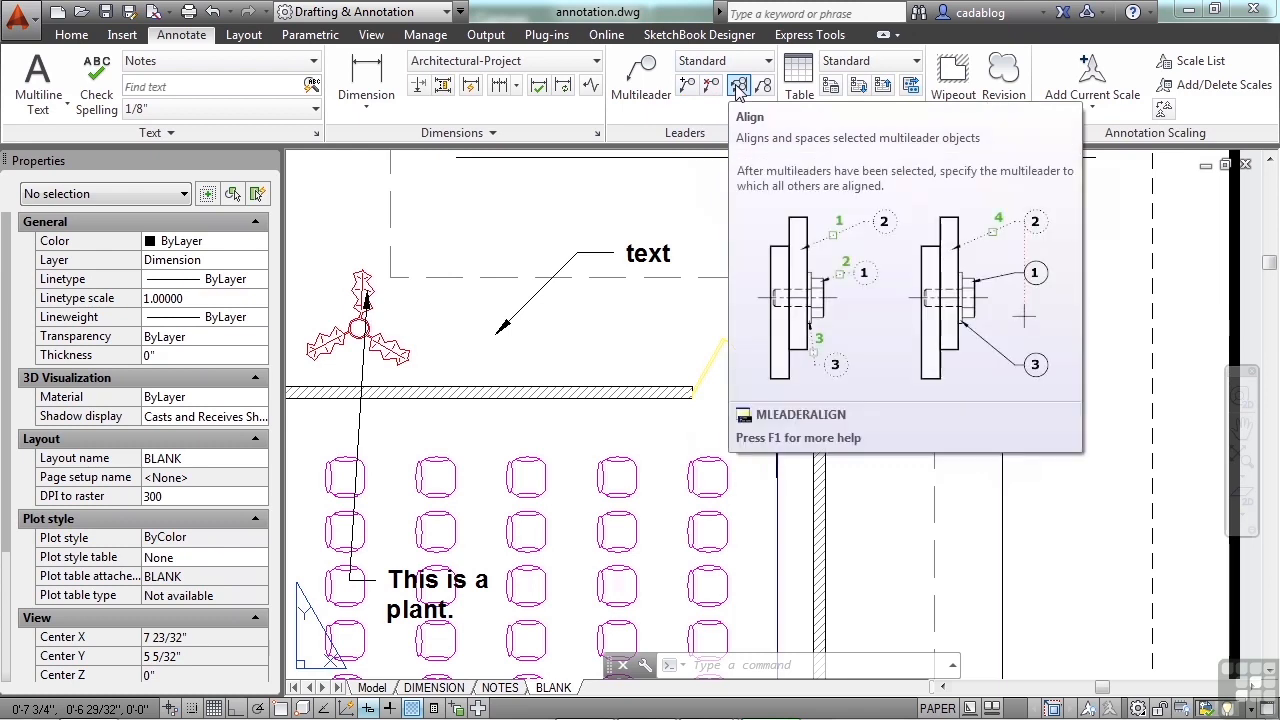
Step: Align the "text" multileader with the detail callout multileader, placing it above the callout
left_click(738, 87)
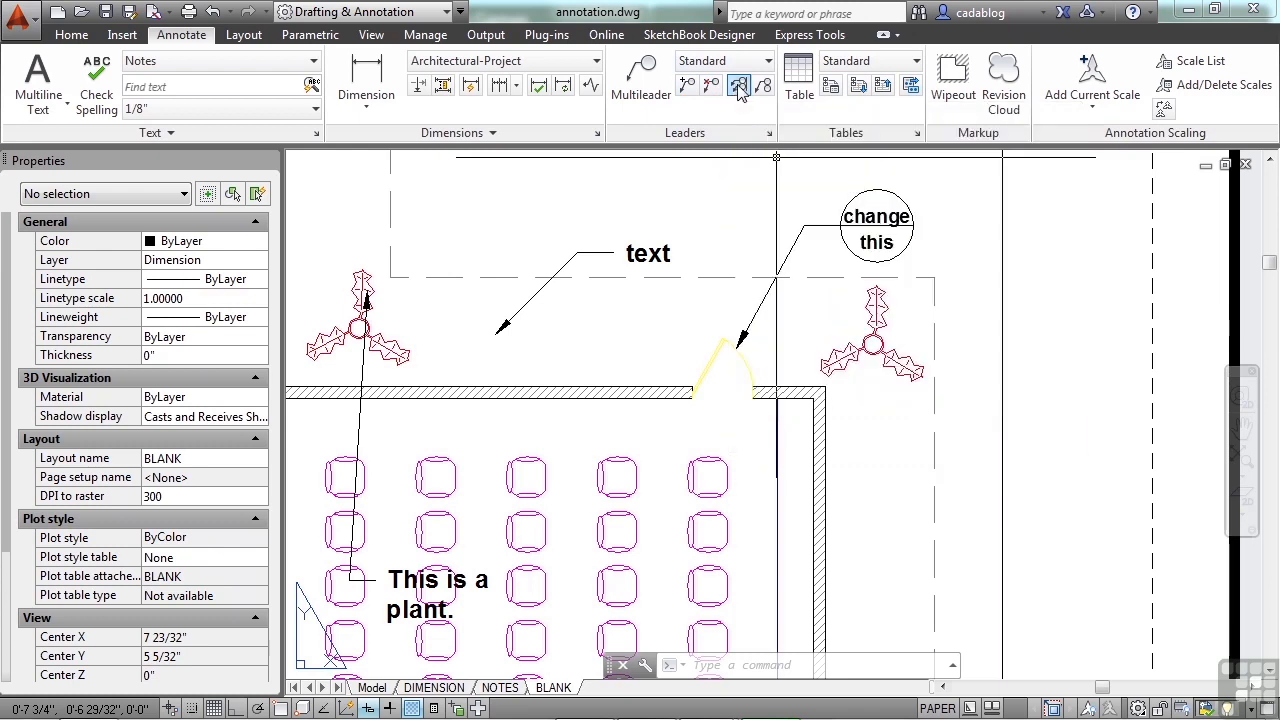
left_click(608, 257)
left_click(595, 244)
left_click(795, 251)
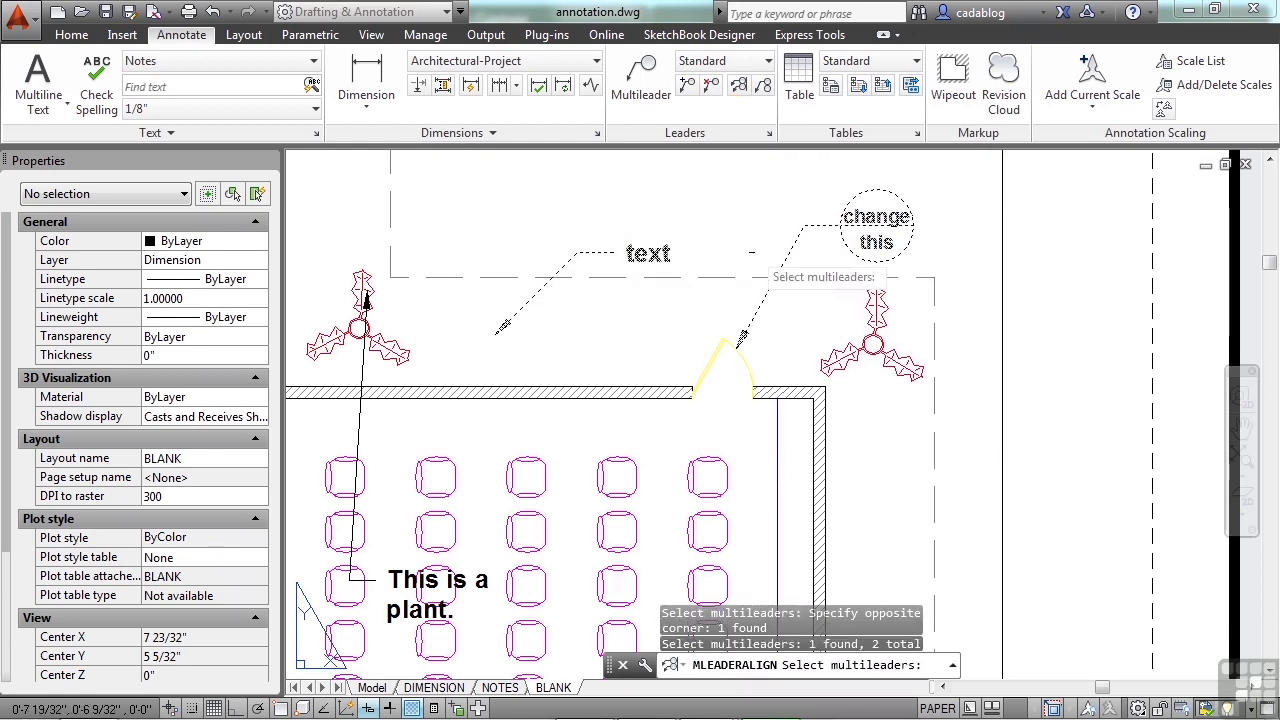
key("Return")
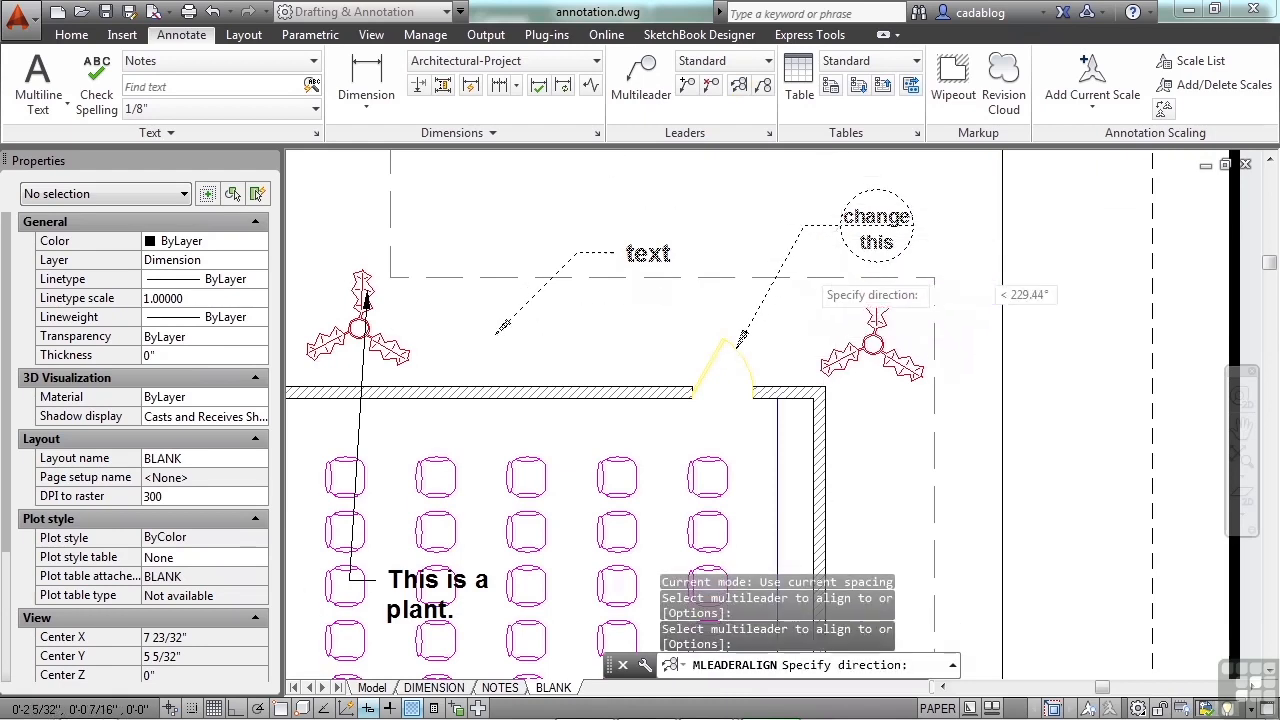
scroll(810, 260, "down", 5)
scroll(795, 230, "up", 3)
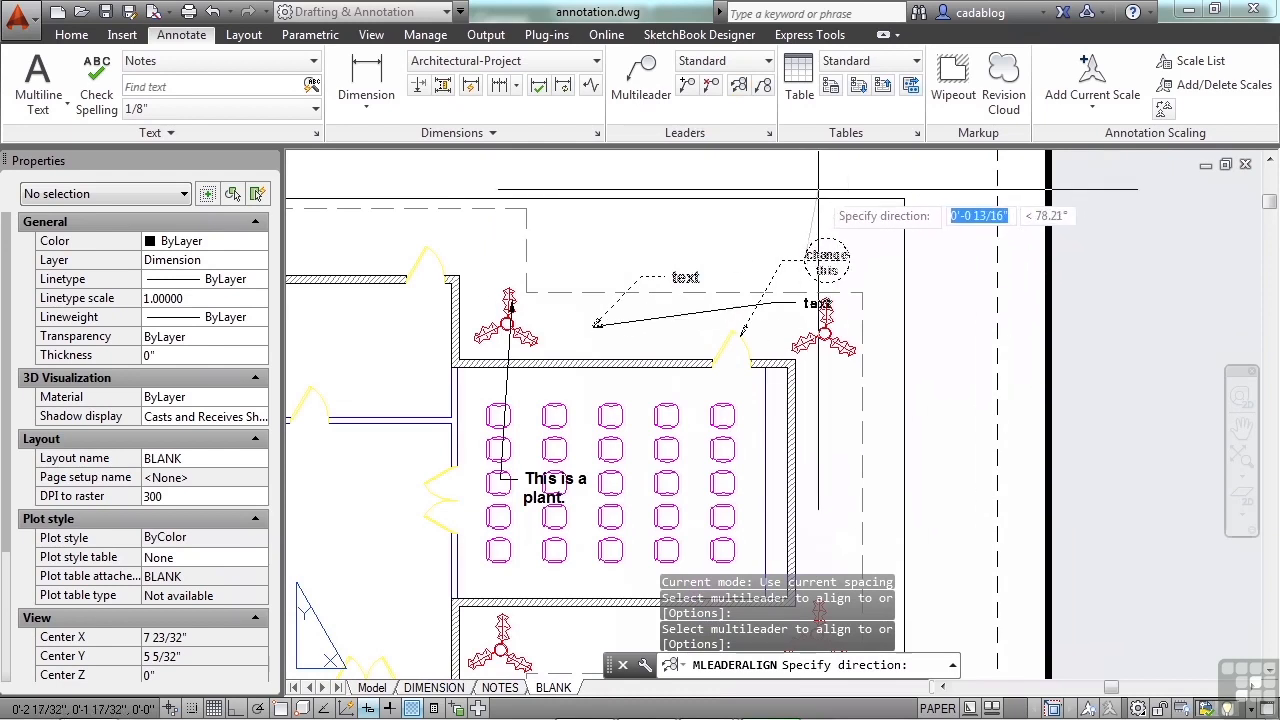
left_click(771, 189)
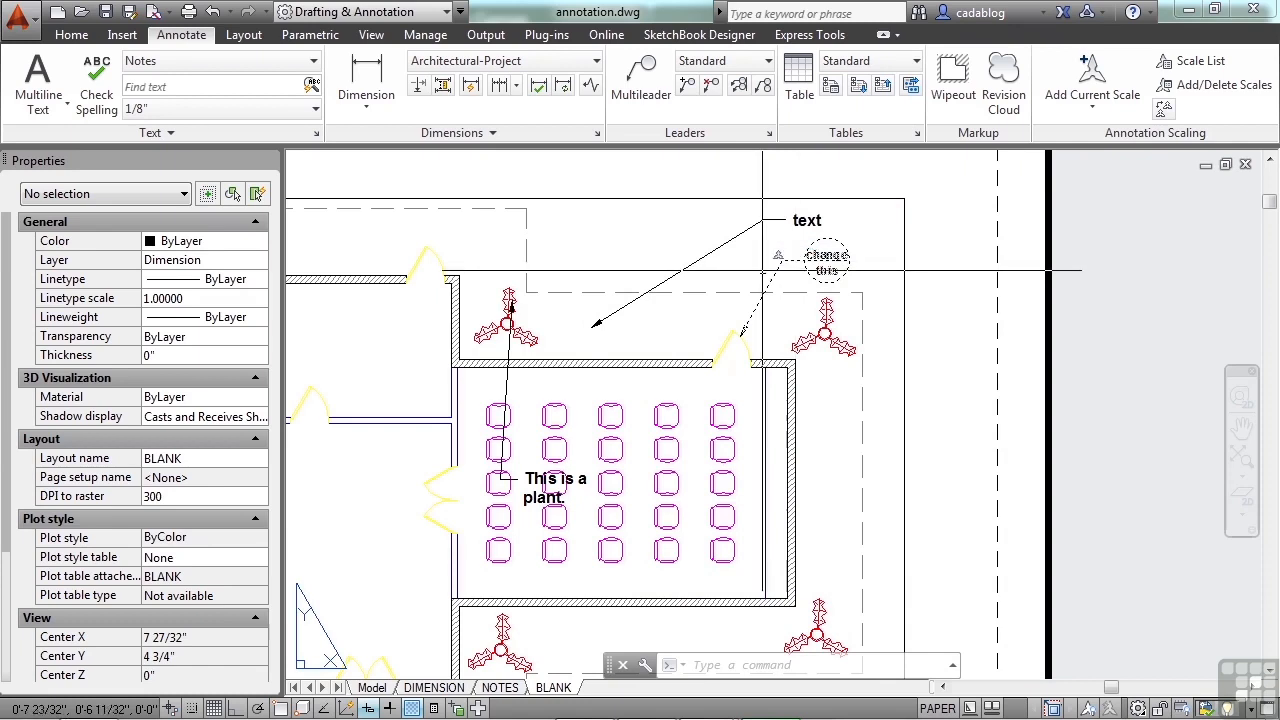
Step: Align the "This is a plant." multileader with the "text" multileader, placing it diagonally above that leader
left_click(739, 87)
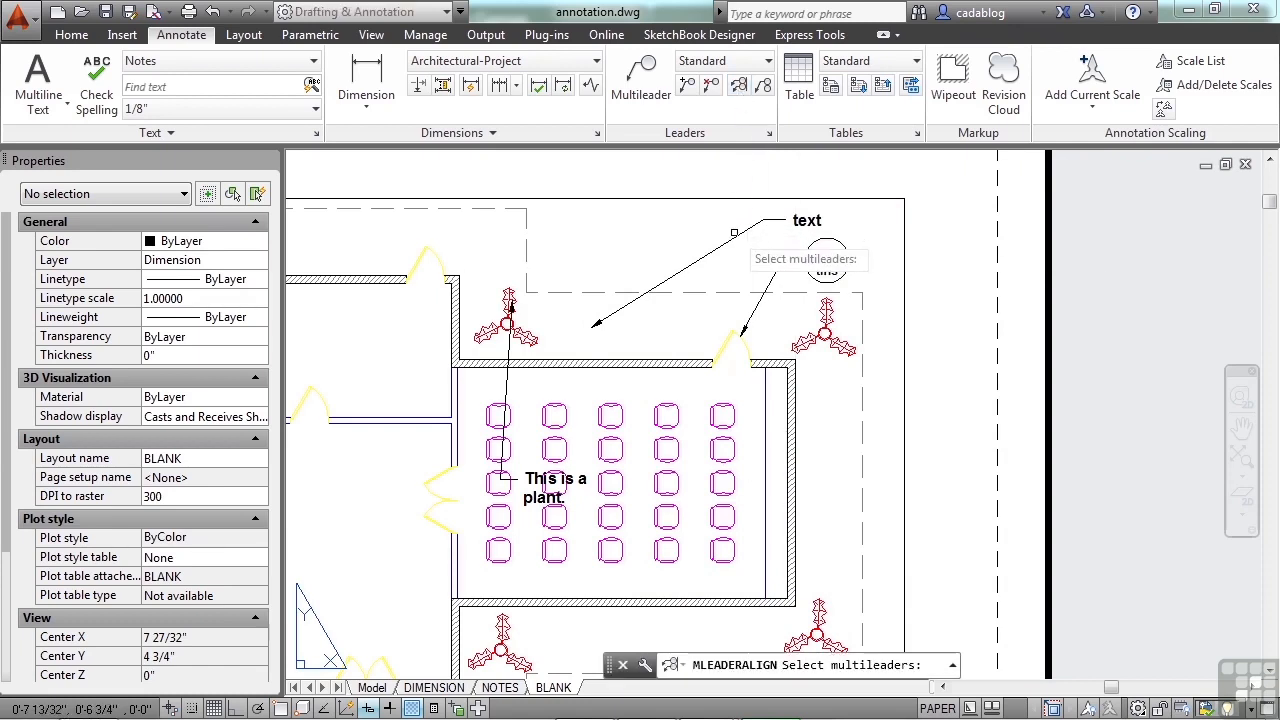
left_click(734, 232)
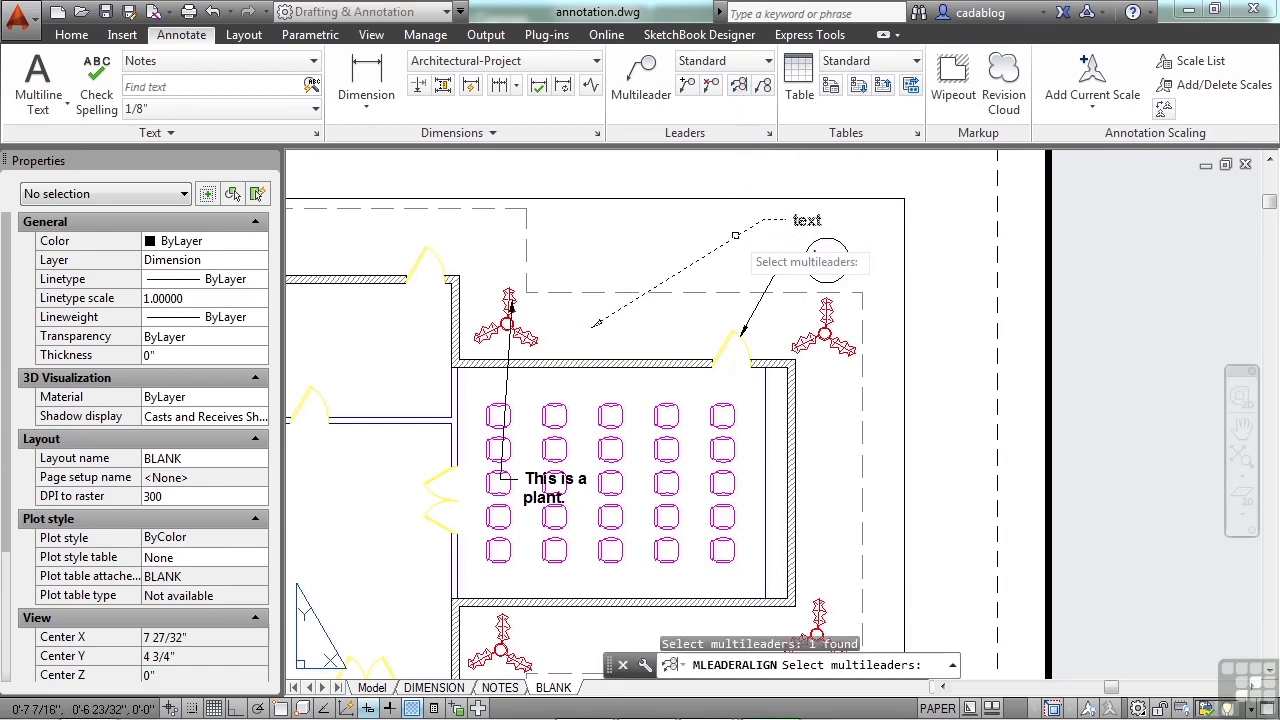
left_click(510, 385)
key("Return")
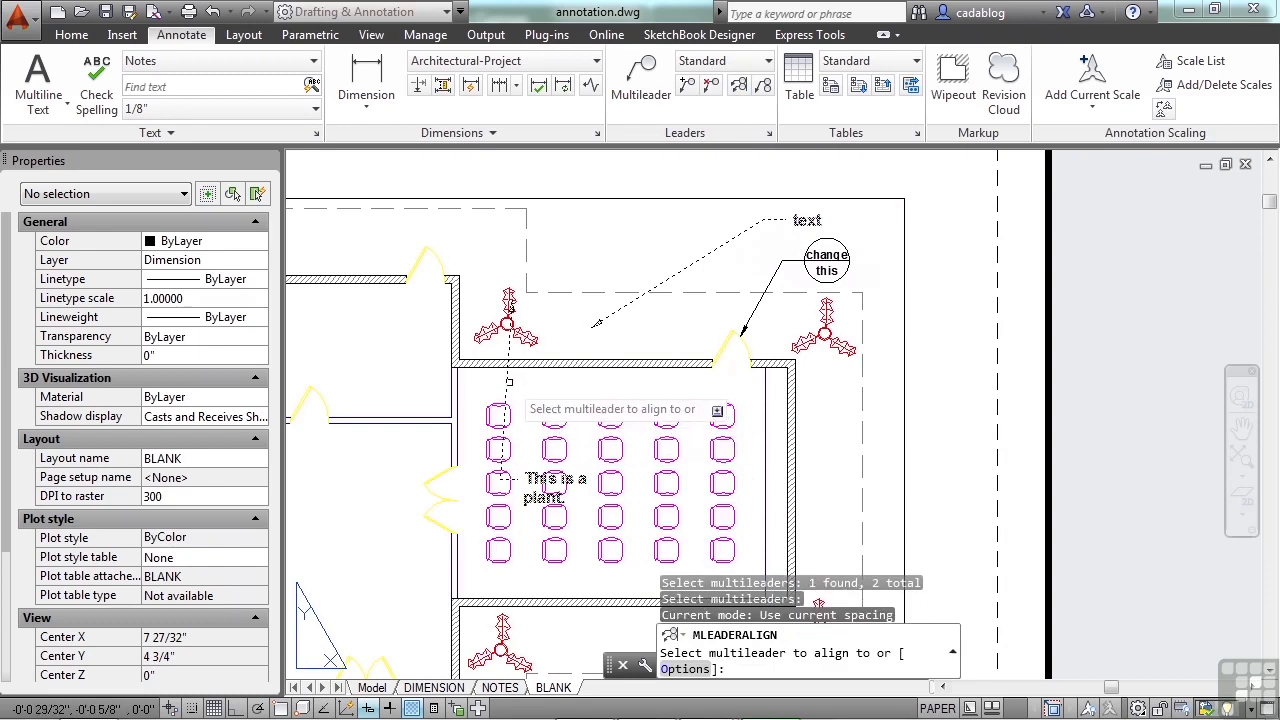
left_click(728, 246)
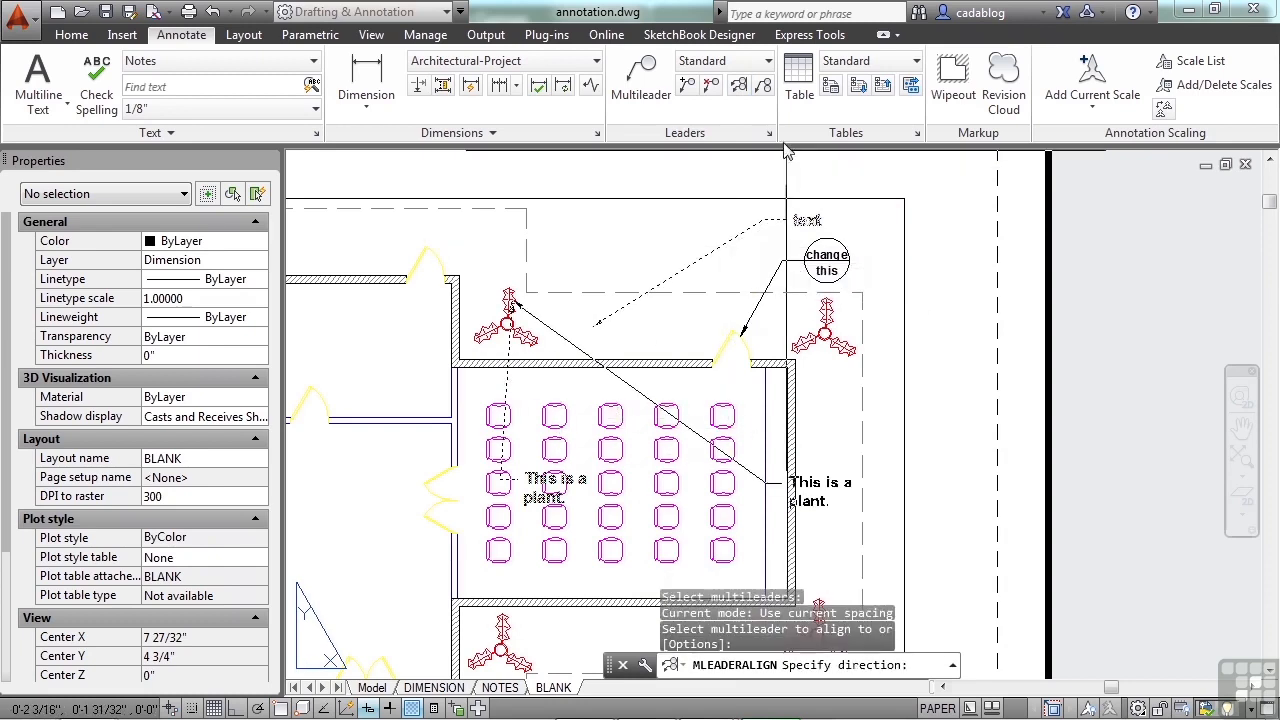
middle_click_drag(725, 197, 721, 322)
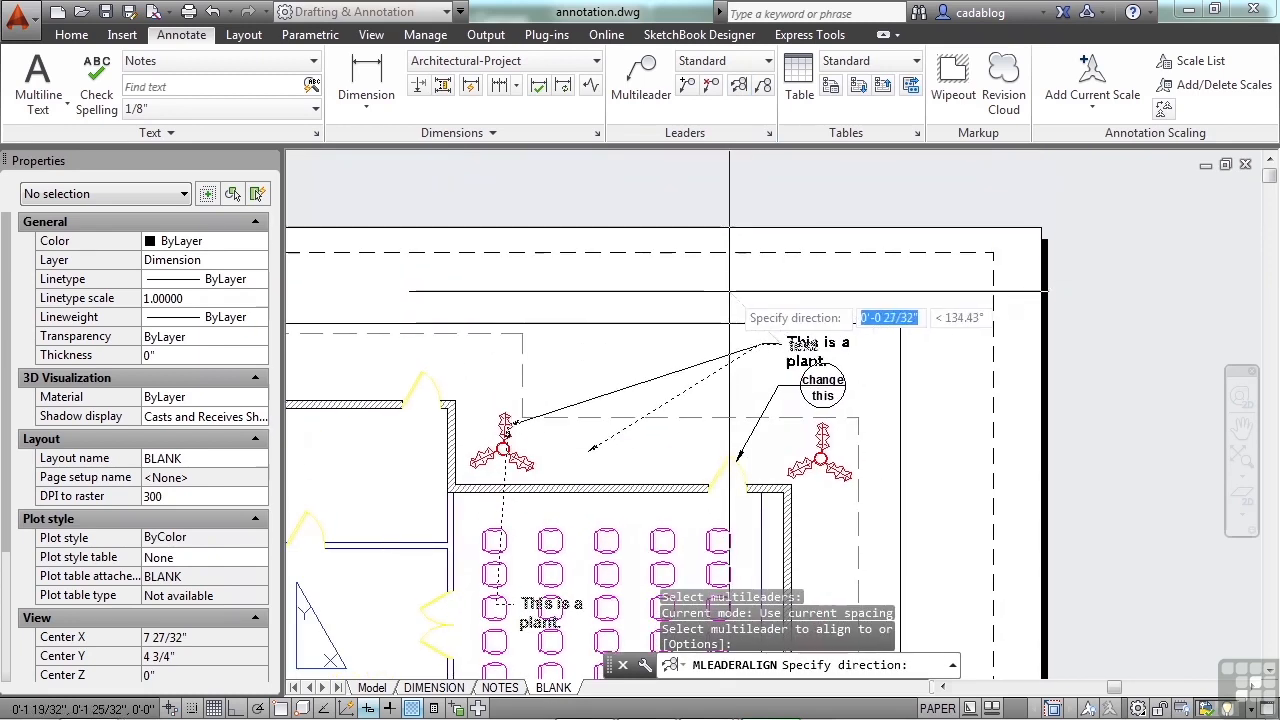
left_click(710, 321)
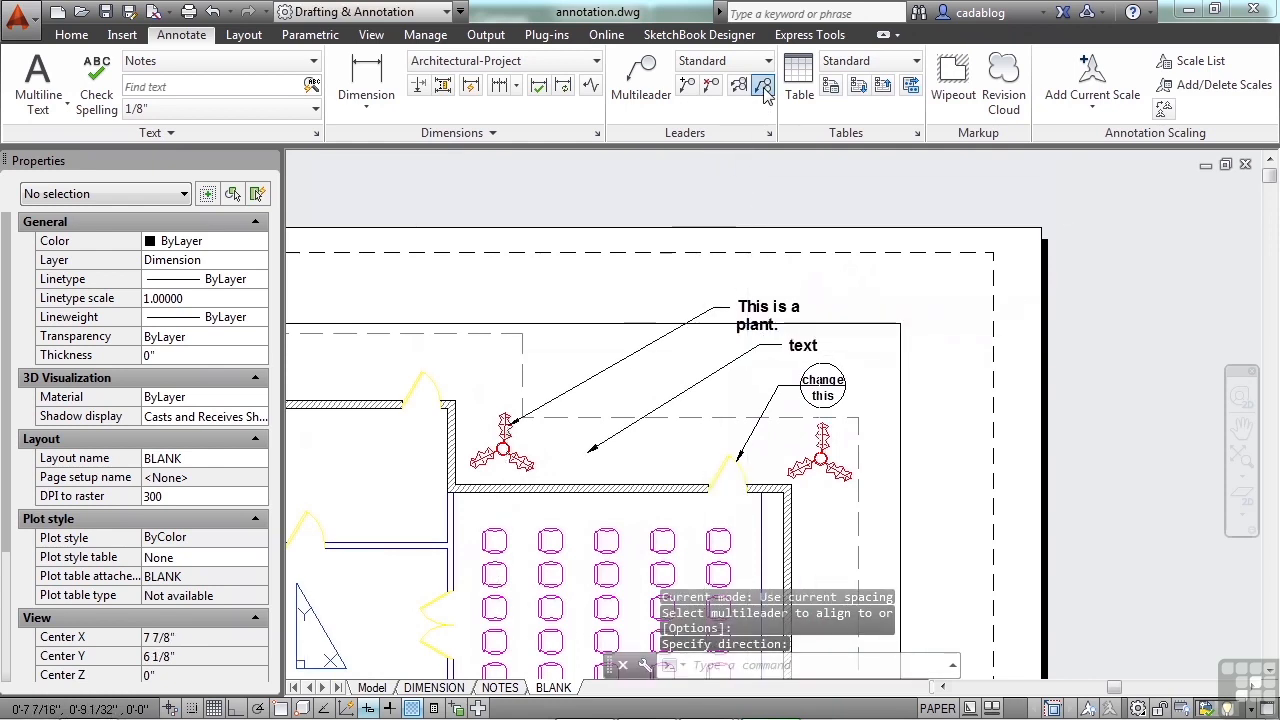
Step: Try to collect the text multileaders and the detail callout into one multileader
left_click(763, 88)
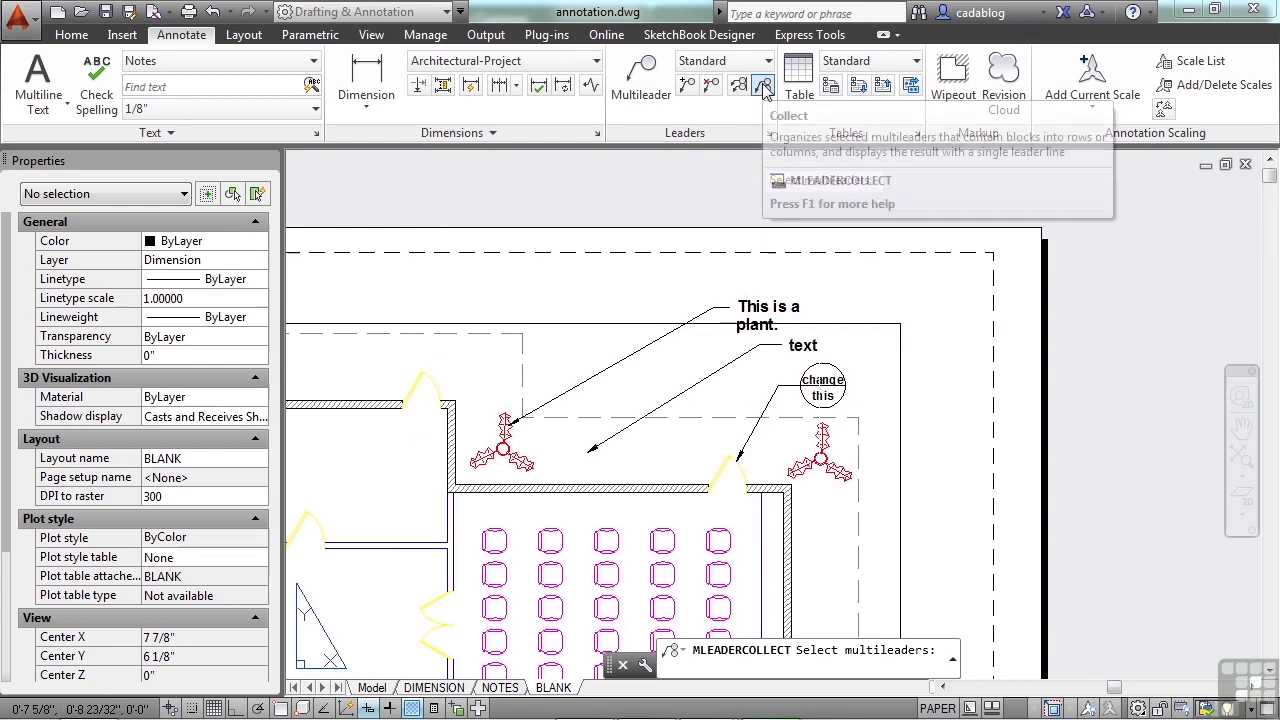
left_click(763, 88)
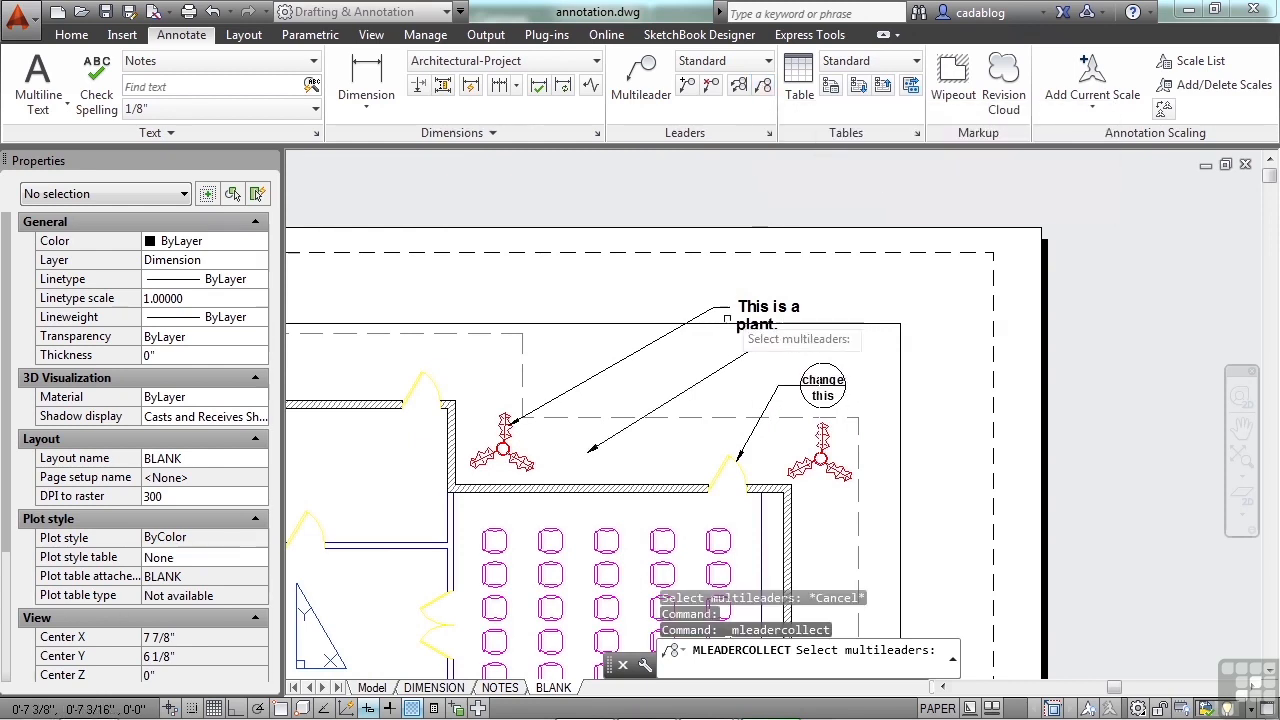
left_click(724, 368)
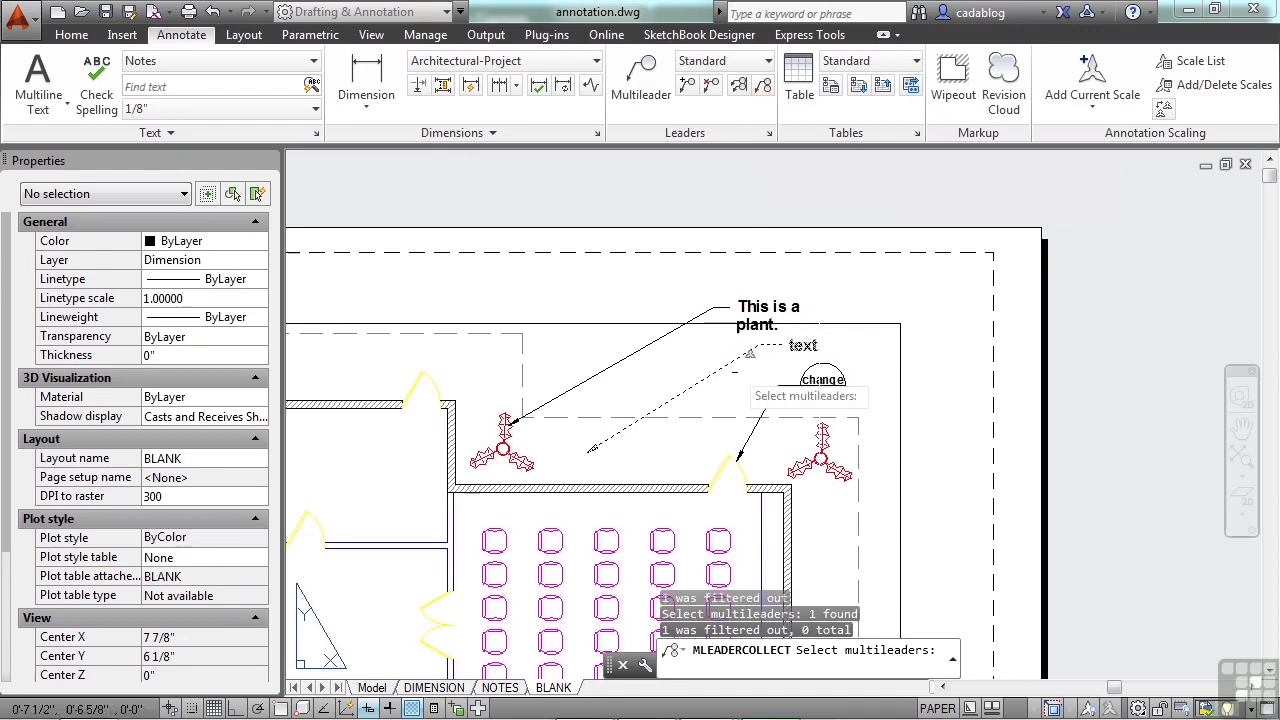
left_click(788, 384)
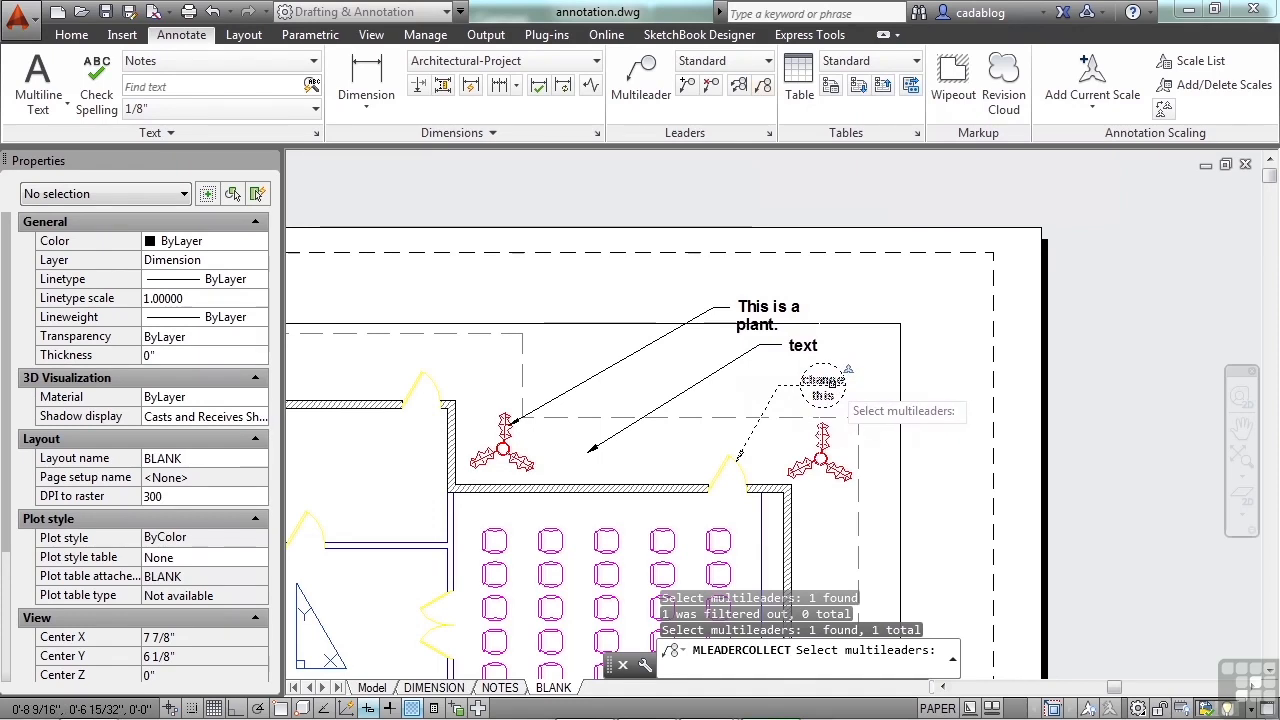
key("Escape")
key("Escape")
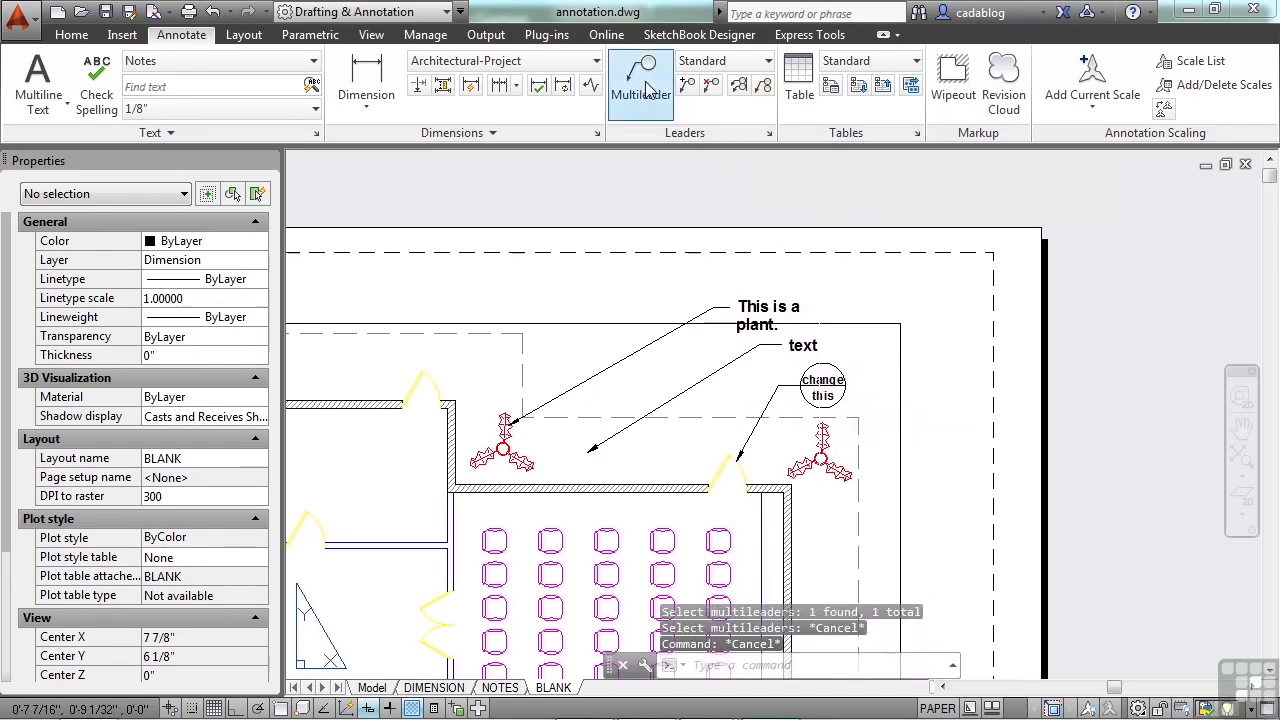
left_click(646, 90)
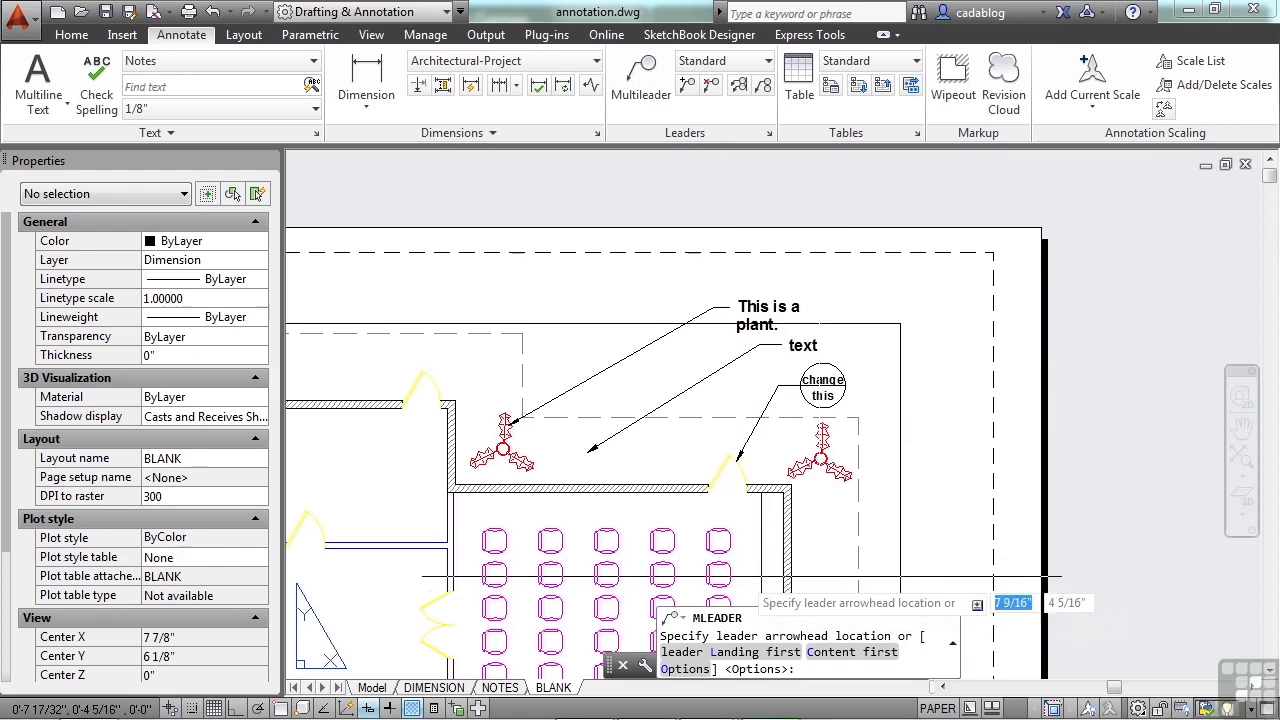
left_click(746, 570)
left_click(890, 472)
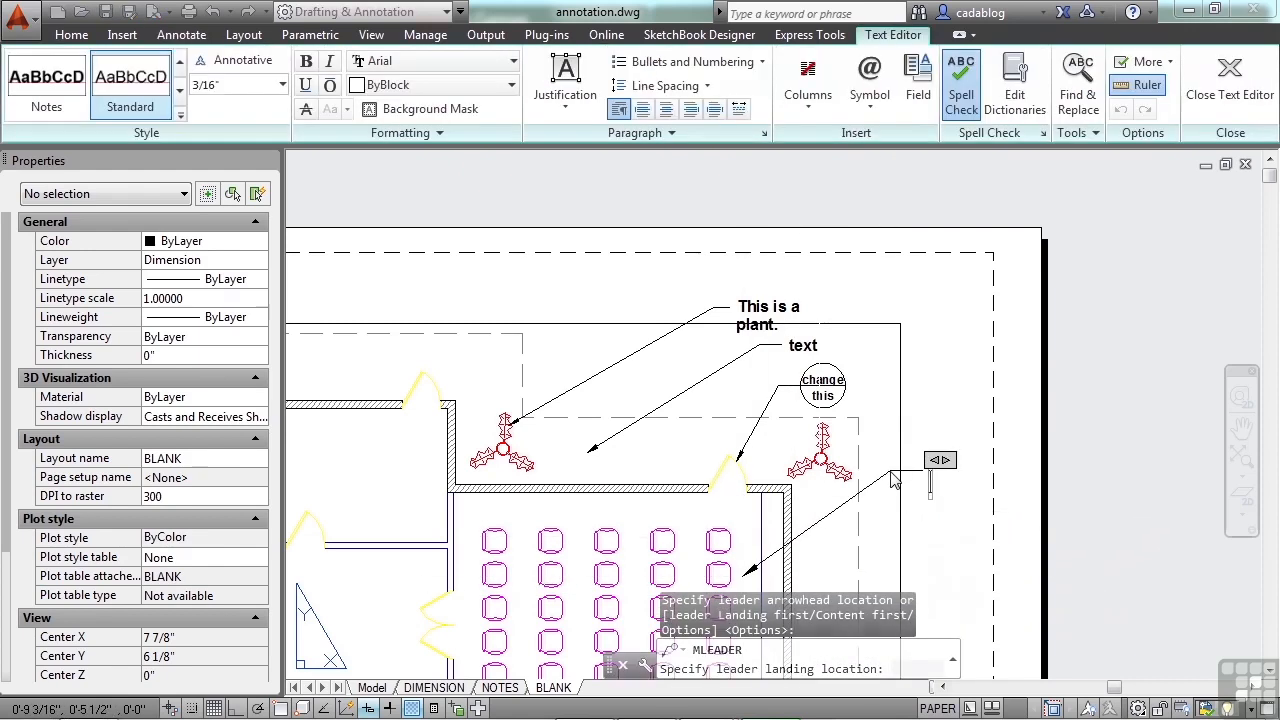
key("Escape")
left_click(886, 477)
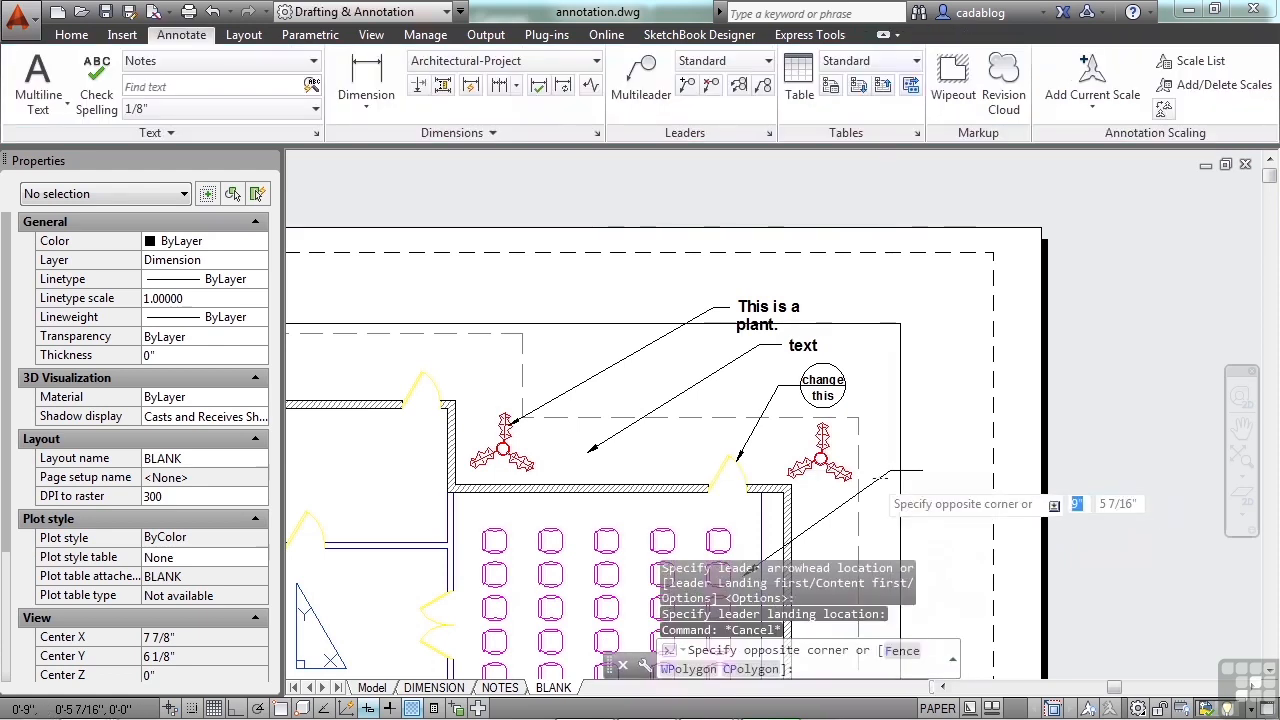
left_click(860, 563)
key("Delete")
Step: With the Architectural multileader style current, add a detail callout pointing at the seating room's outer wall, with view number 3 and sheet number 4
left_click(768, 62)
left_click(729, 106)
left_click(645, 92)
left_click(792, 520)
left_click(878, 448)
type("3")
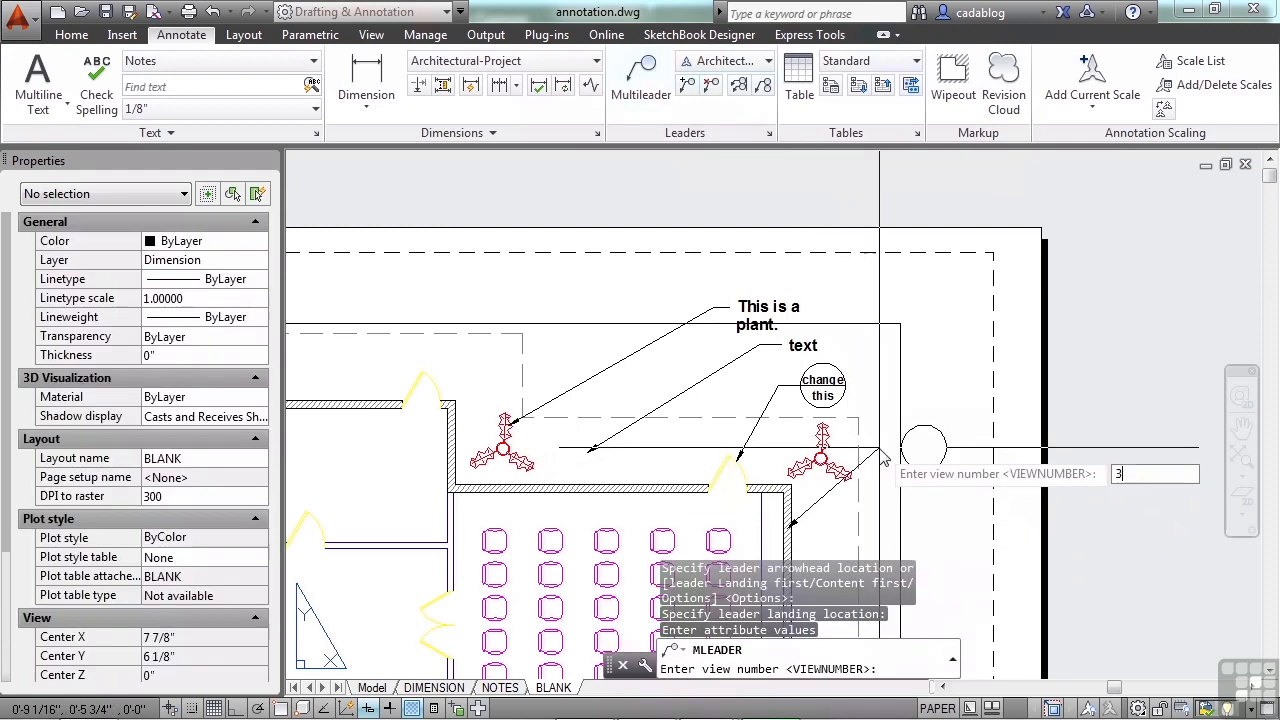
key("Return")
type("4")
key("Return")
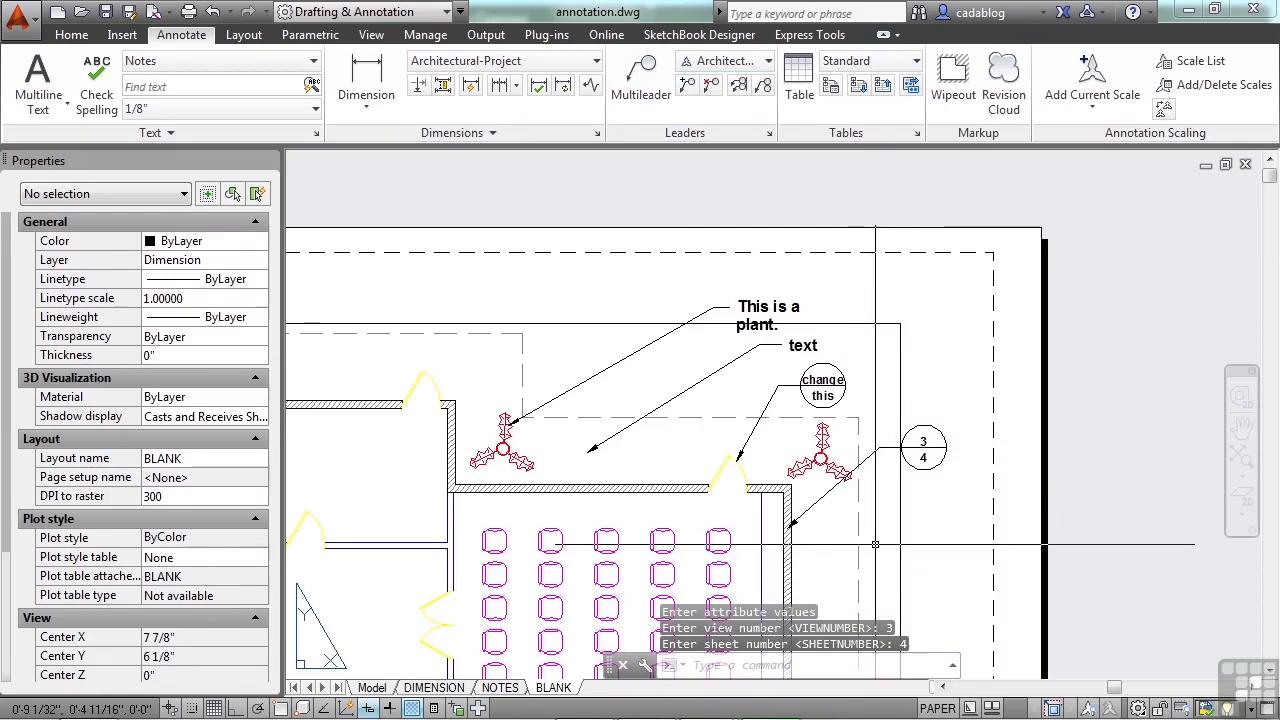
Step: Collect the "change this" and 3/4 detail callouts horizontally on a single leader, placed above and beyond the seating room's upper corner
scroll(875, 545, "up", 2)
left_click(763, 88)
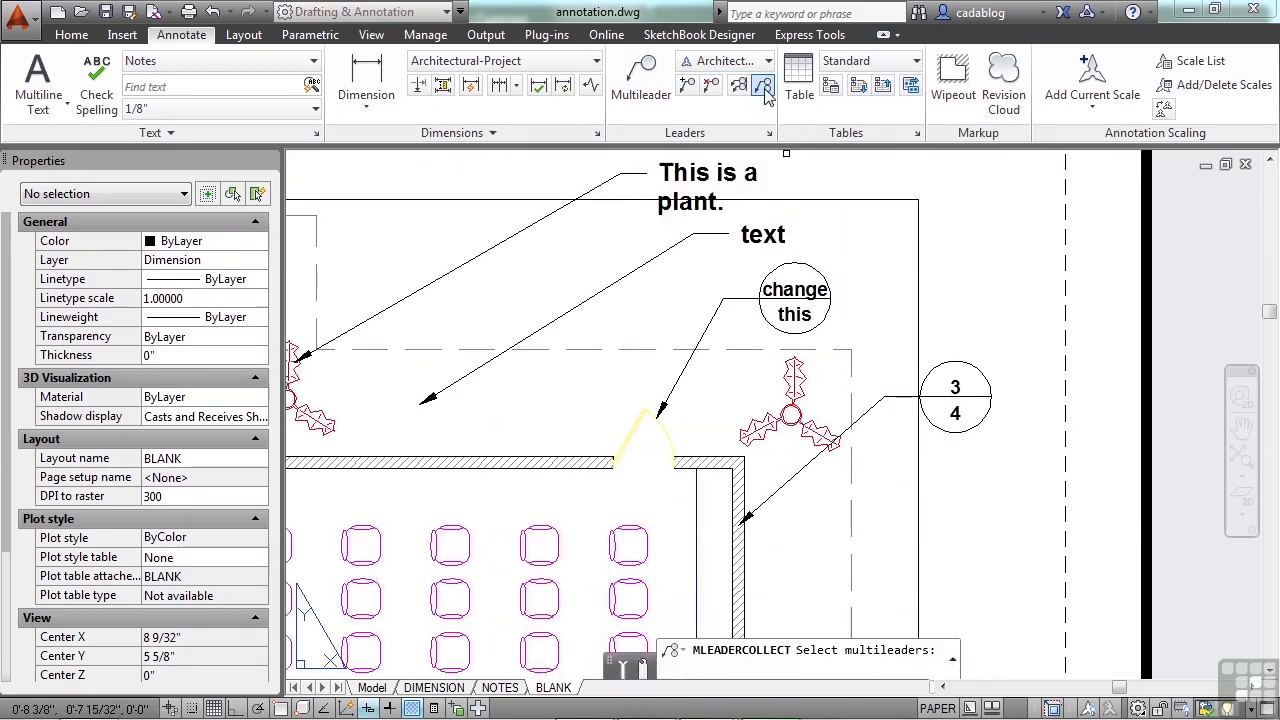
left_click(735, 298)
left_click(975, 378)
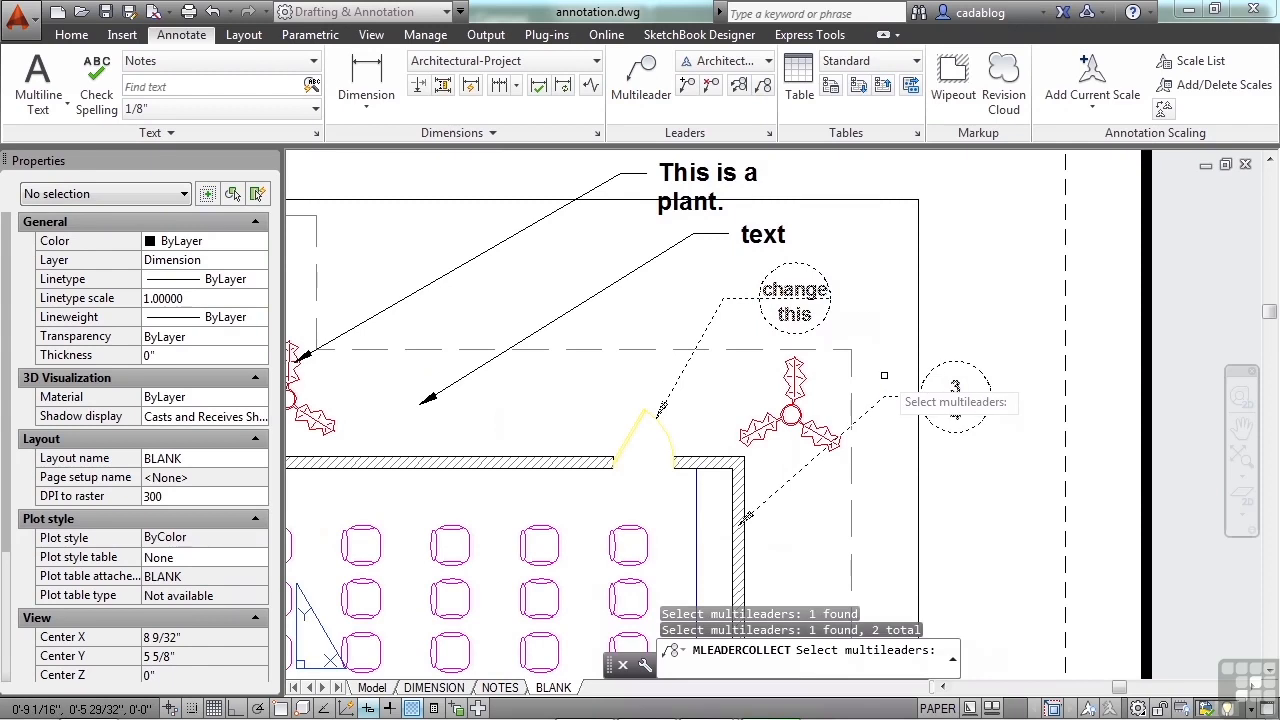
key("Return")
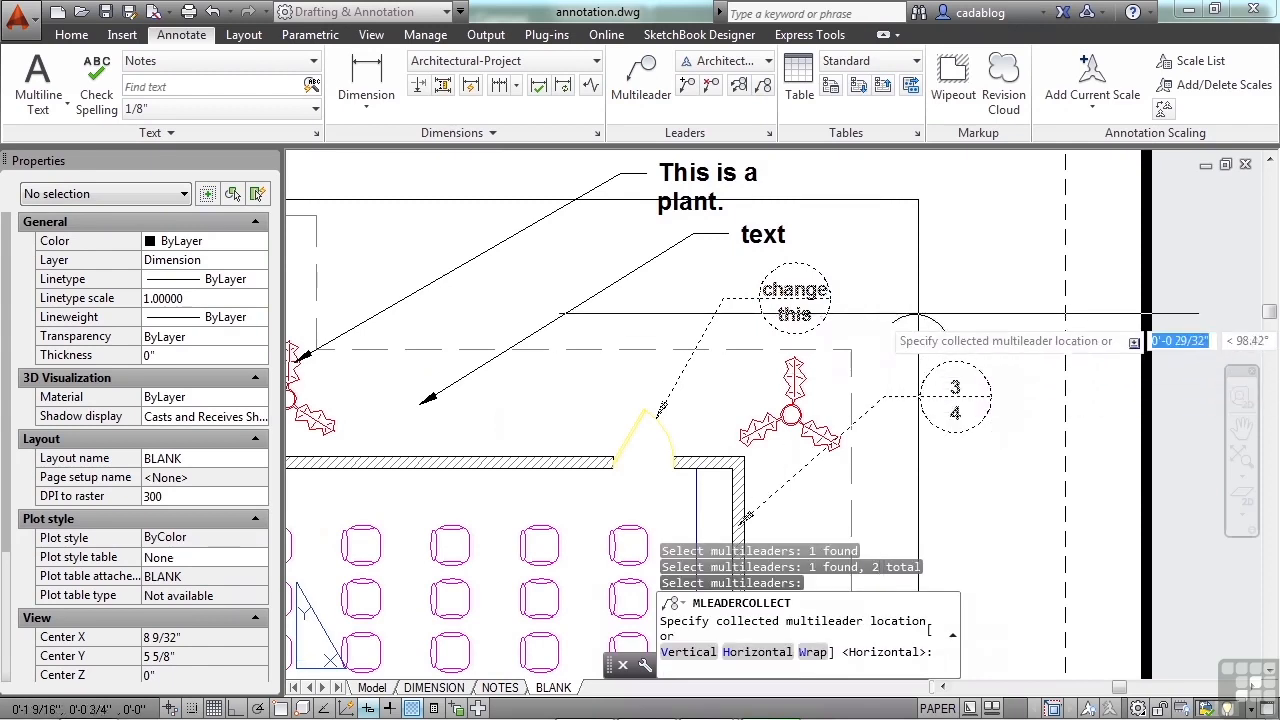
left_click(880, 295)
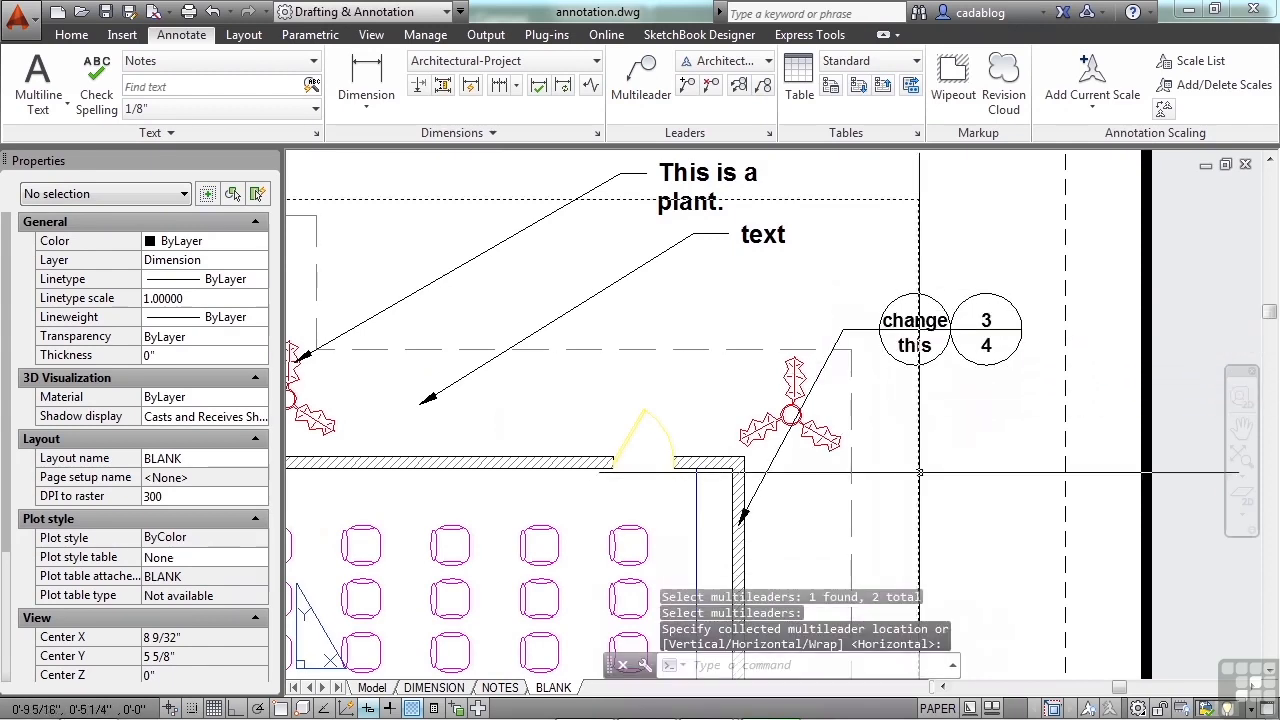
Step: Stretch the collected "change this" callout's leader landing to a point above the seating room's upper door, away from the 3/4 bubble
left_click(962, 354)
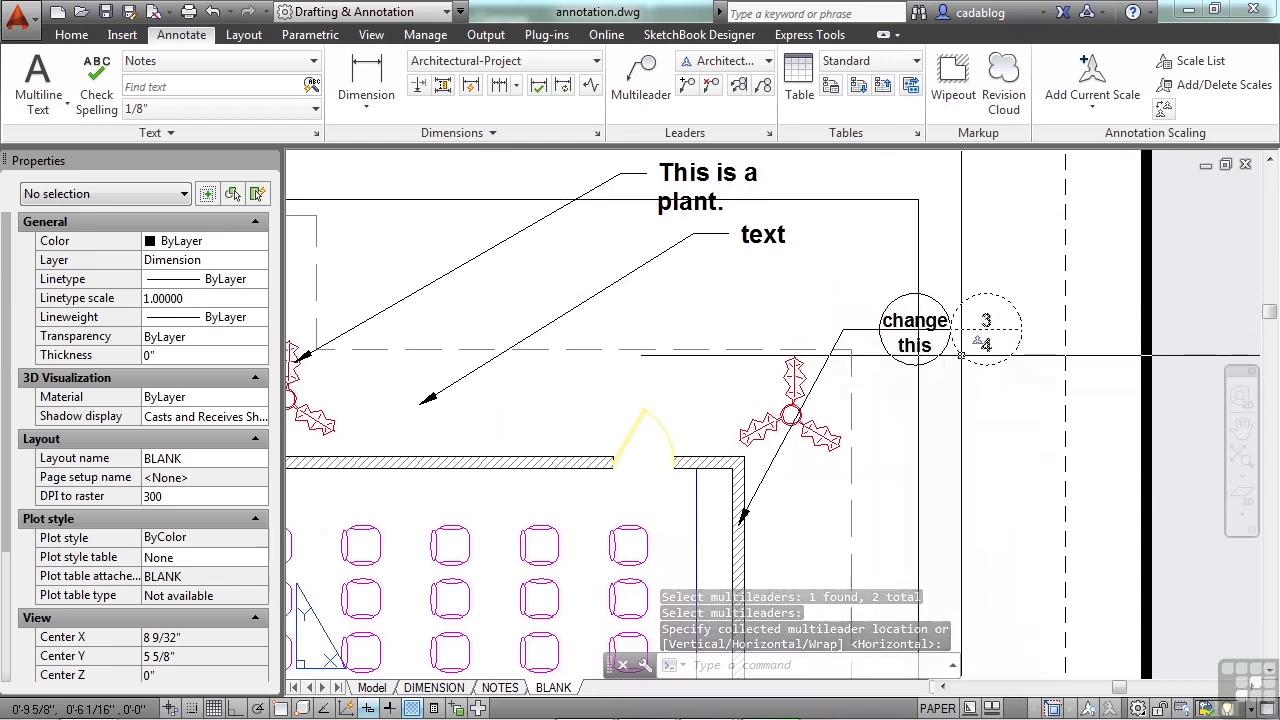
key("Escape")
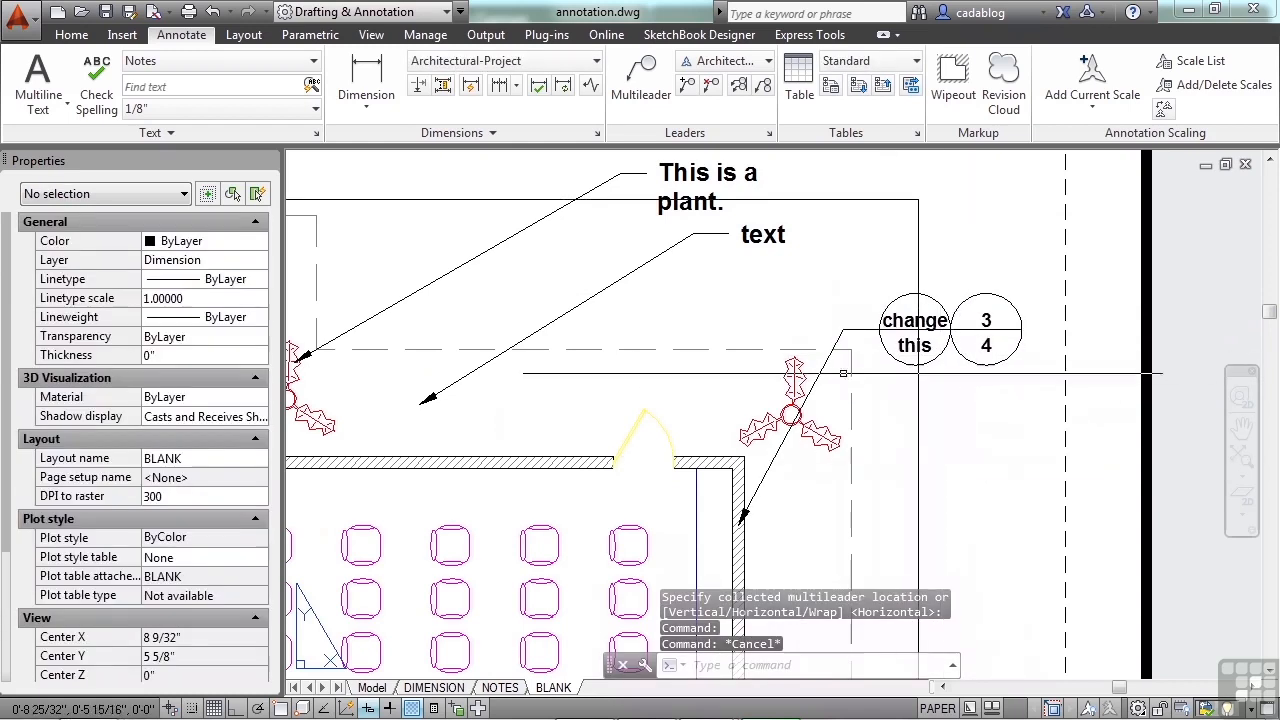
left_click(900, 330)
left_click(843, 331)
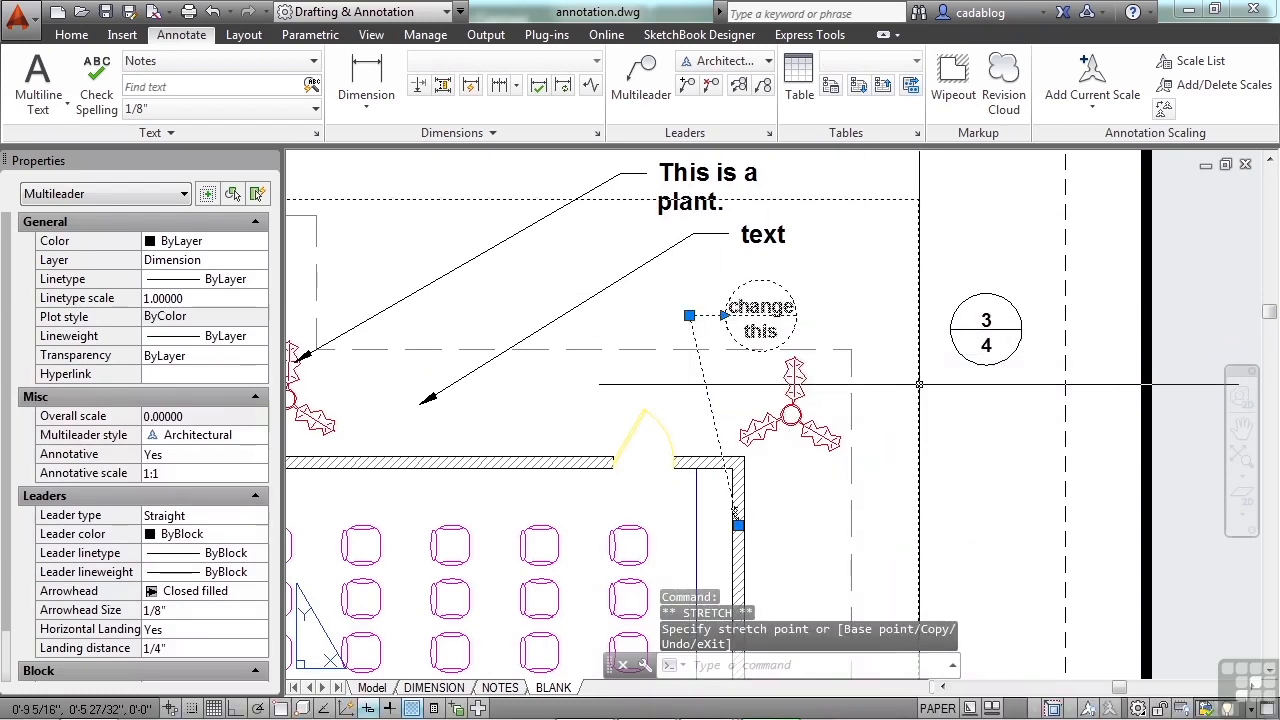
key("Escape")
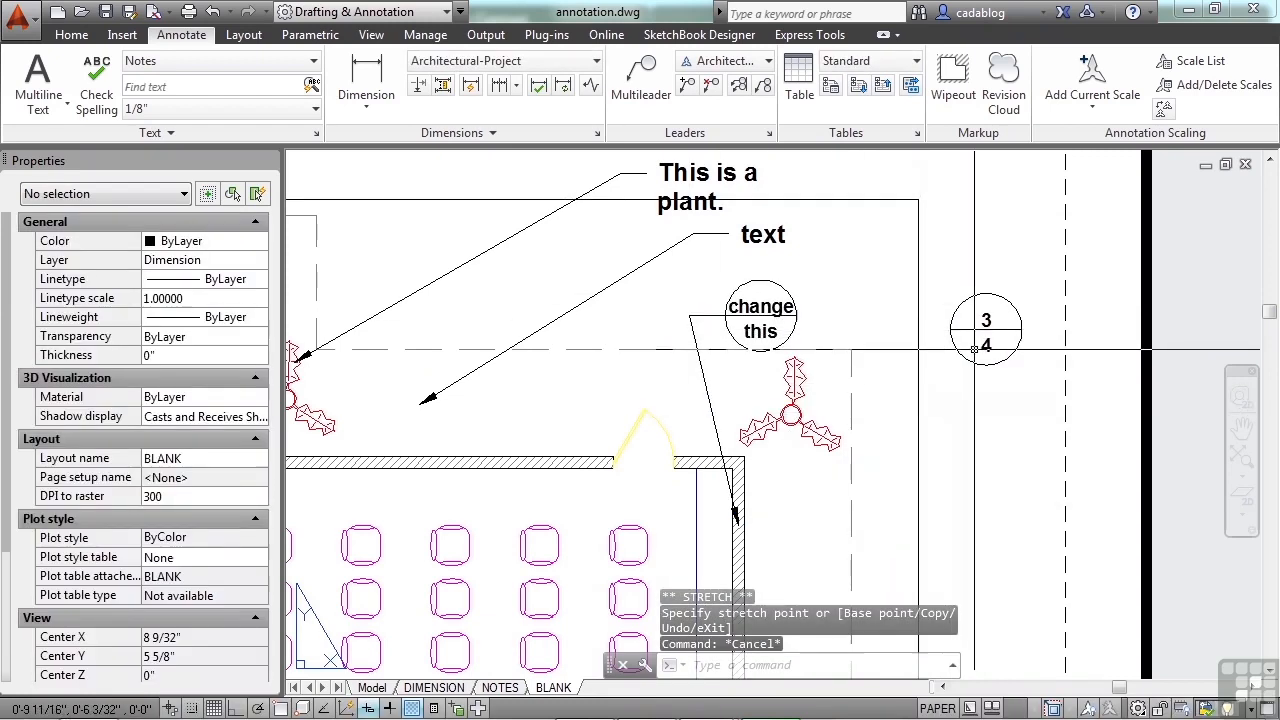
left_click(967, 355)
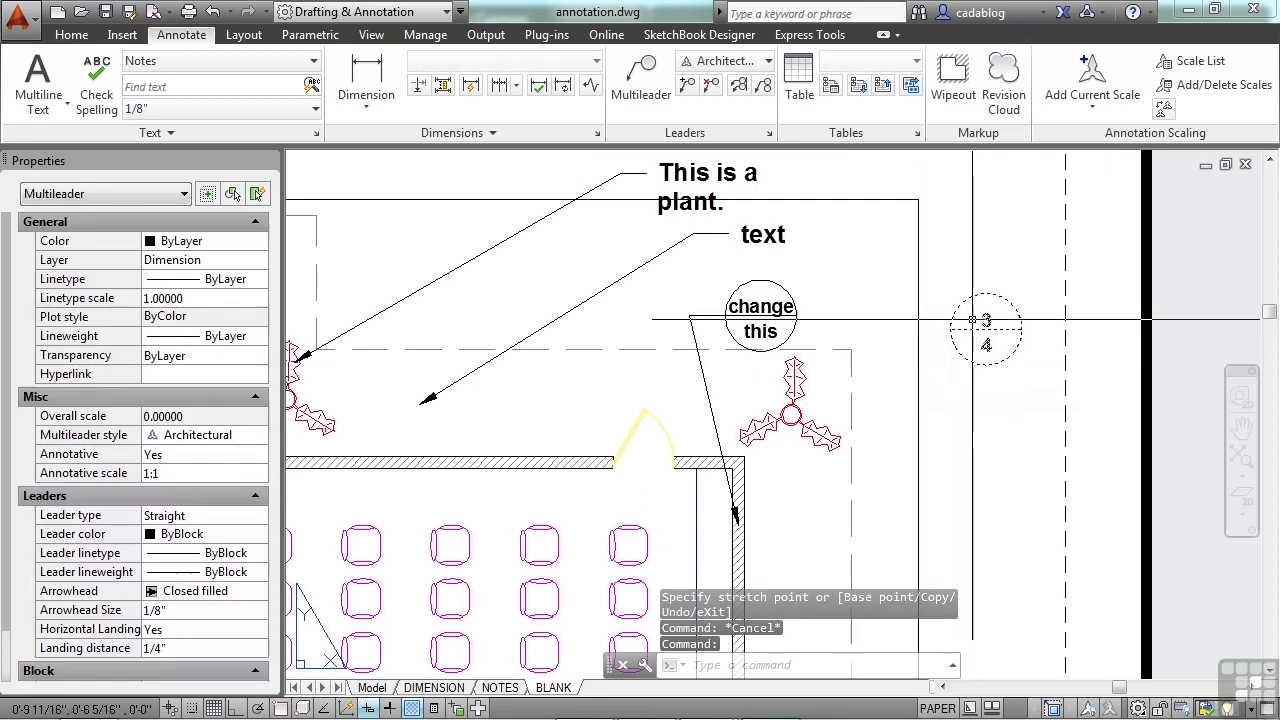
key("Escape")
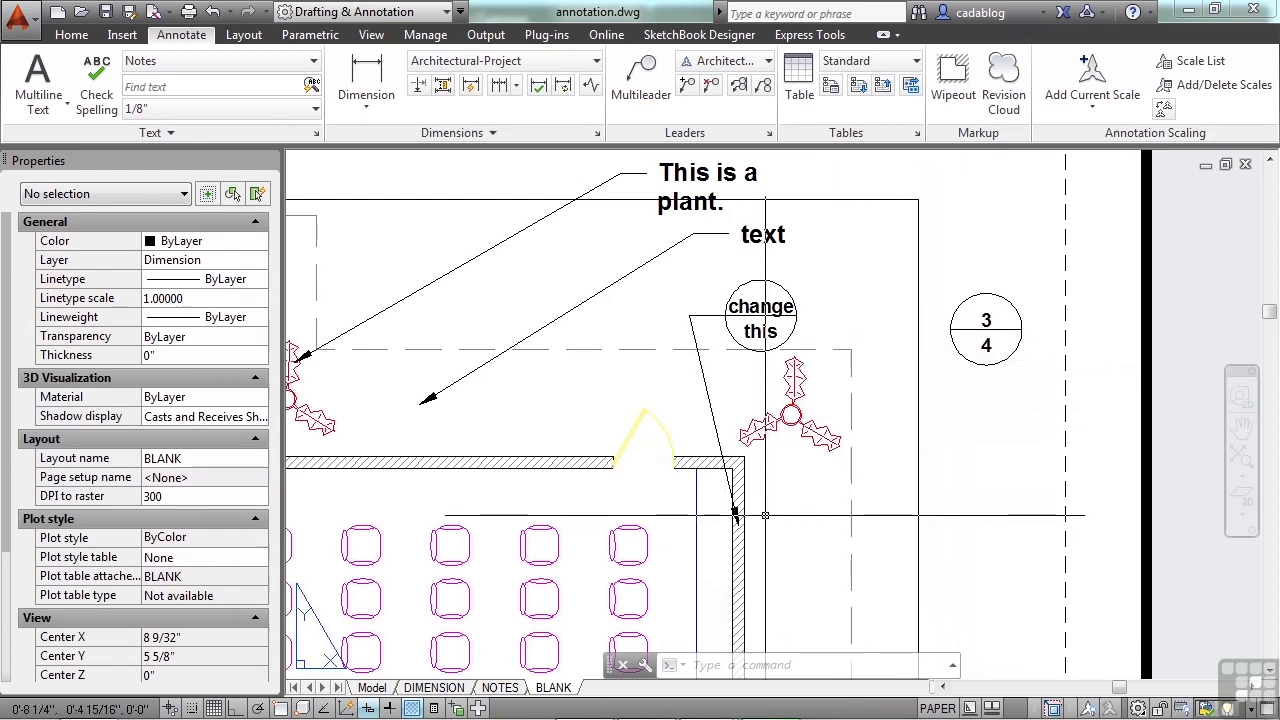
scroll(851, 355, "down", 2)
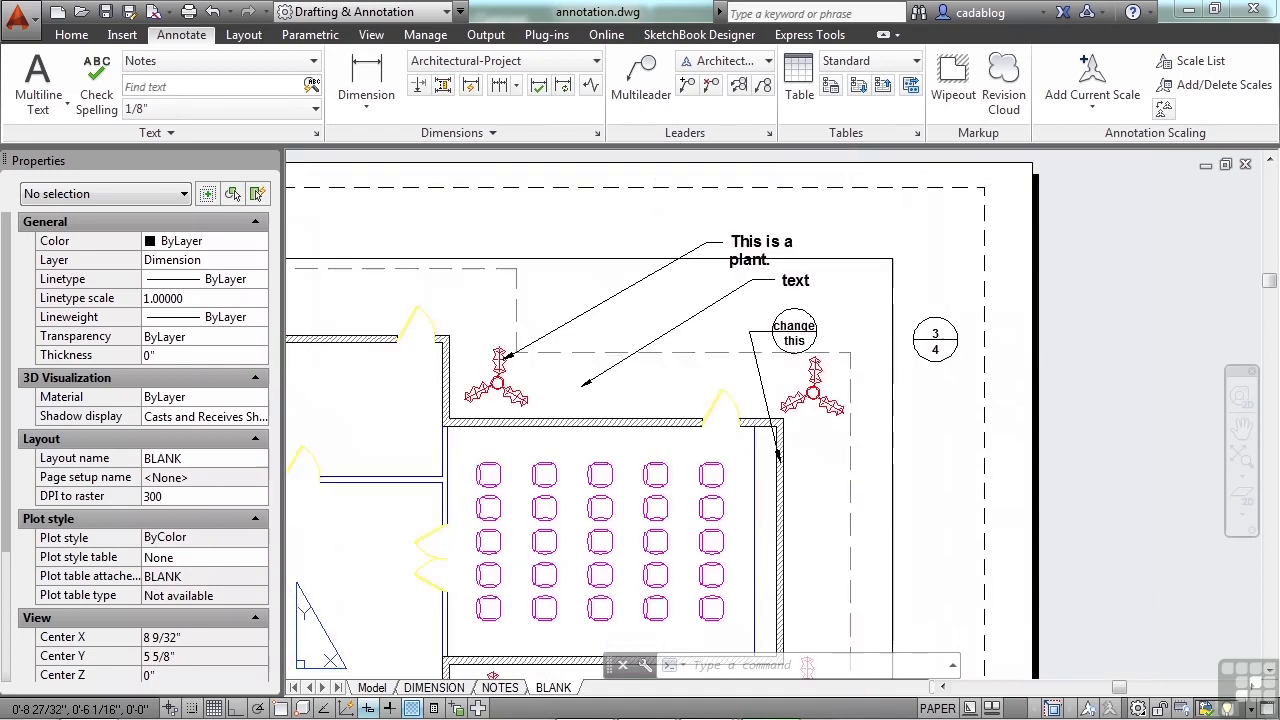